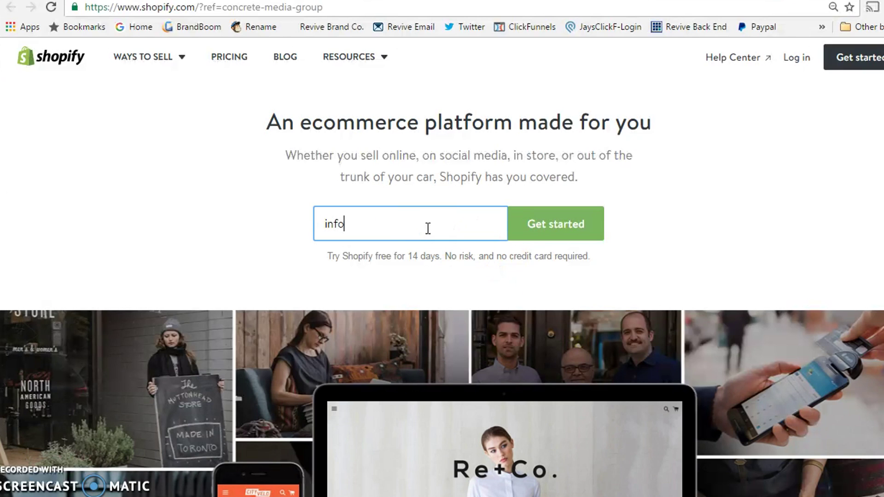
# - Enter the business e-mail address in the sign-up form and start the free 14-day Shopify trial
pyautogui.write('@concretemediagroup.com')
pyautogui.click(568, 224)
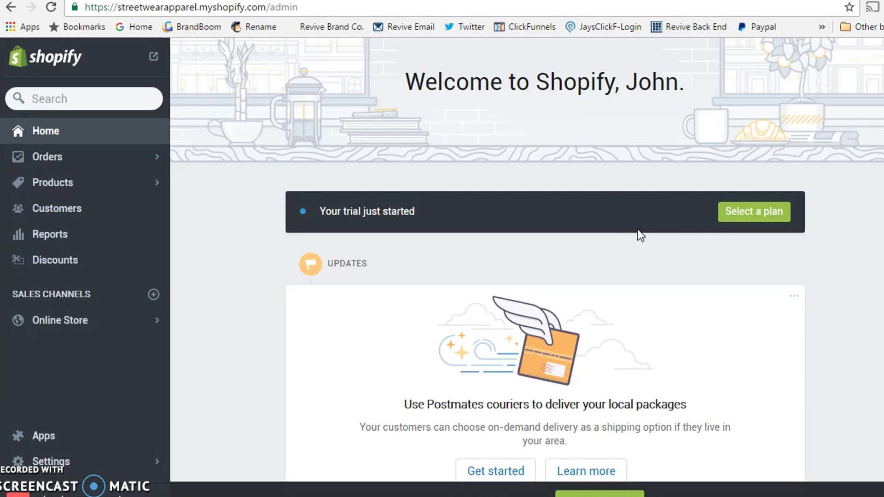
# - Examine the new store's admin home page, including its sales channels, setup tasks and recommended reading, dismissing the software update pop-up
pyautogui.scroll(-6, 645, 198)
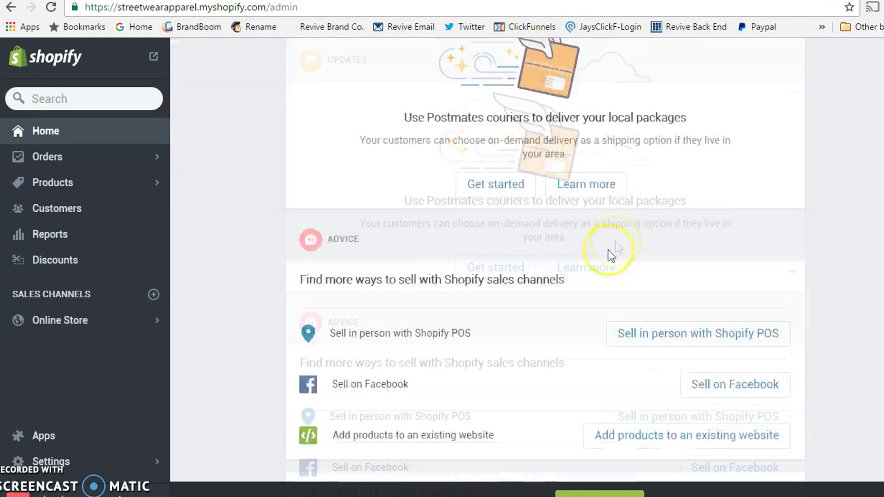
pyautogui.scroll(-10, 599, 258)
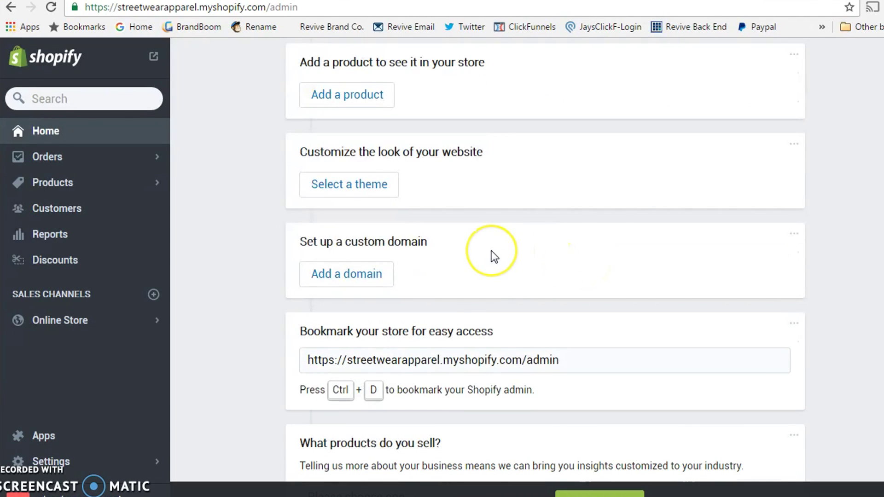
pyautogui.scroll(-6, 491, 255)
pyautogui.scroll(15, 491, 255)
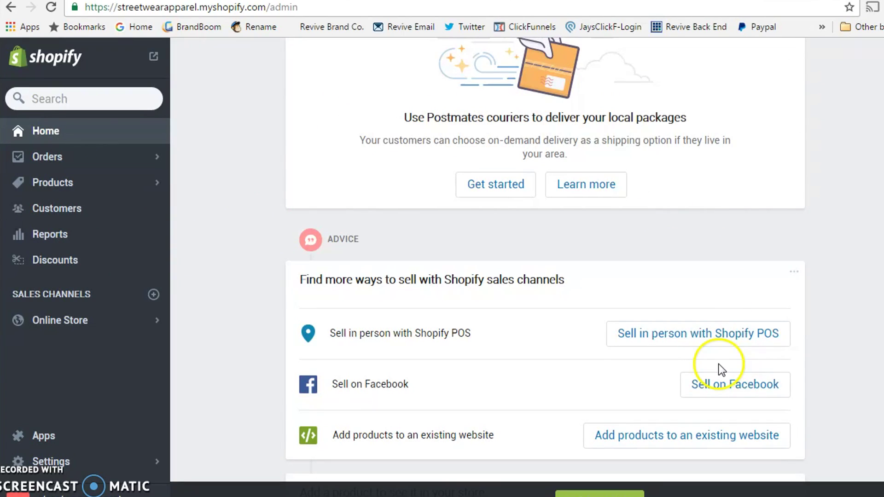
pyautogui.scroll(6, 797, 352)
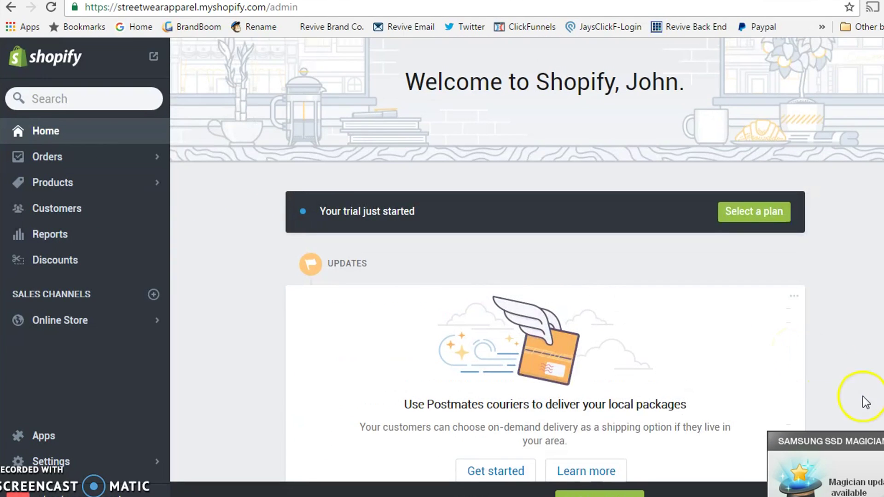
pyautogui.click(861, 418)
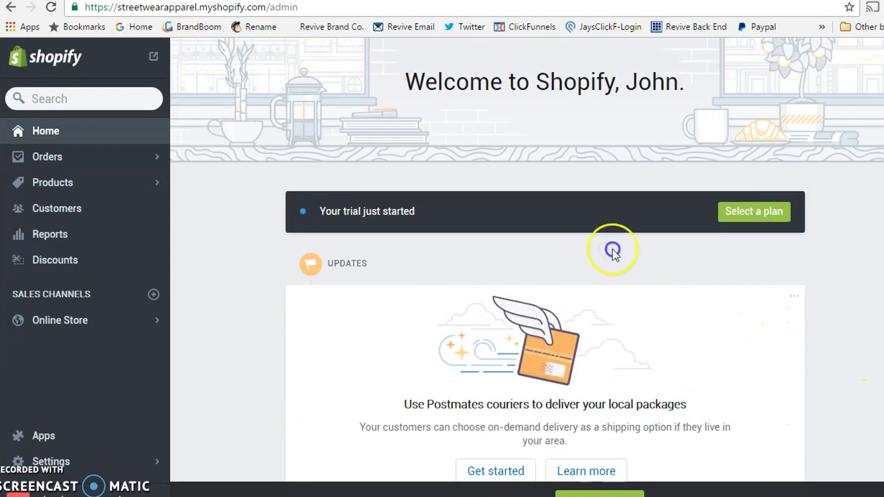
pyautogui.scroll(-15, 613, 252)
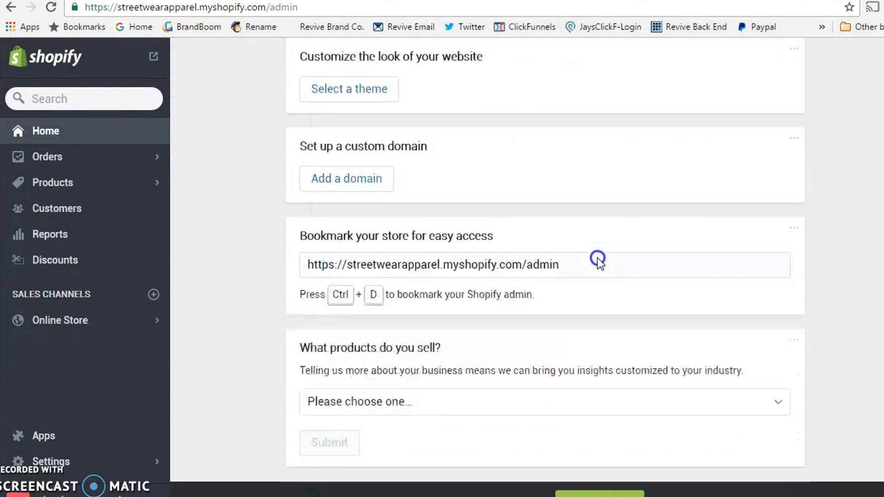
pyautogui.scroll(-3, 598, 258)
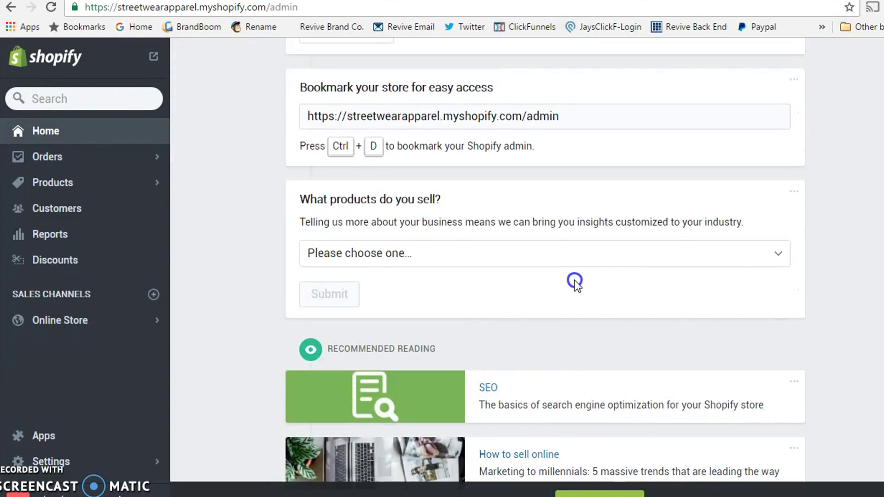
pyautogui.scroll(18, 573, 280)
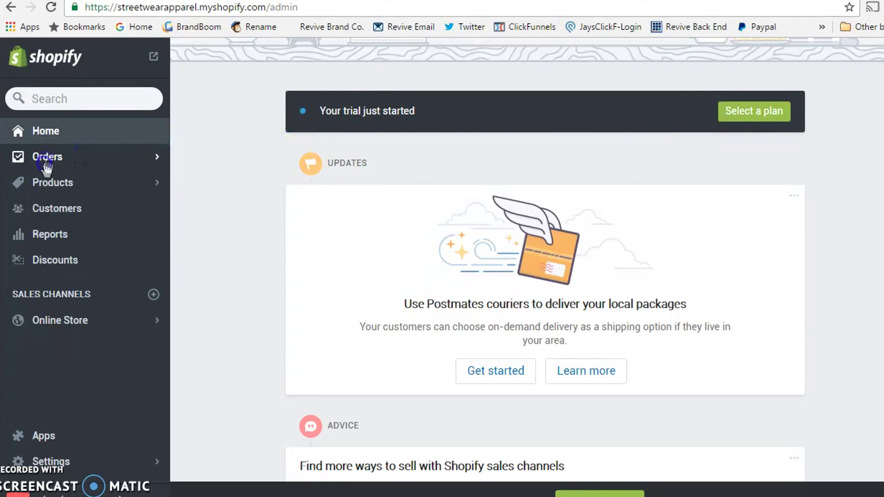
# - Open the online store's Themes page and review the current theme's preview and the theme store section
pyautogui.click(65, 321)
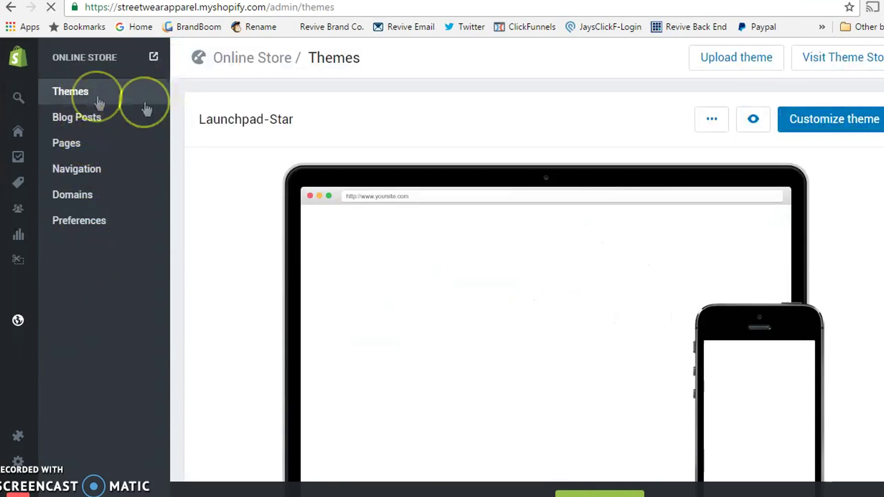
pyautogui.scroll(-4, 622, 189)
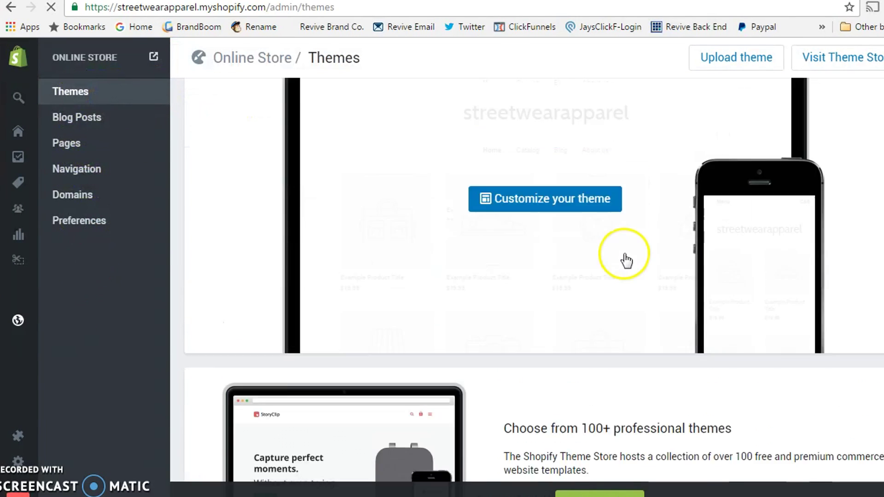
pyautogui.scroll(3, 627, 260)
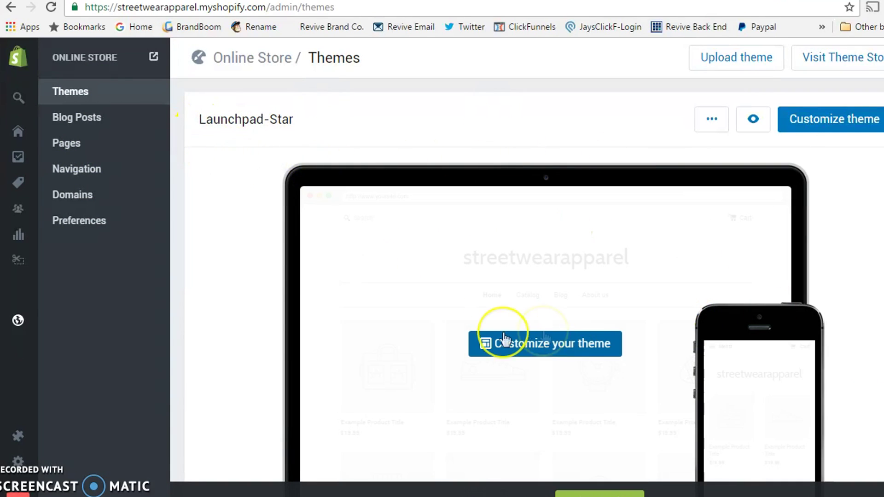
pyautogui.scroll(-5, 534, 306)
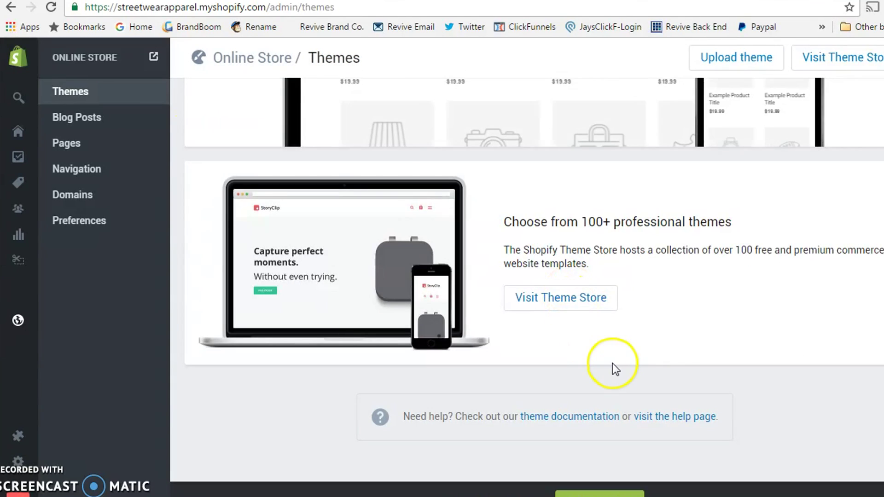
pyautogui.scroll(5, 613, 363)
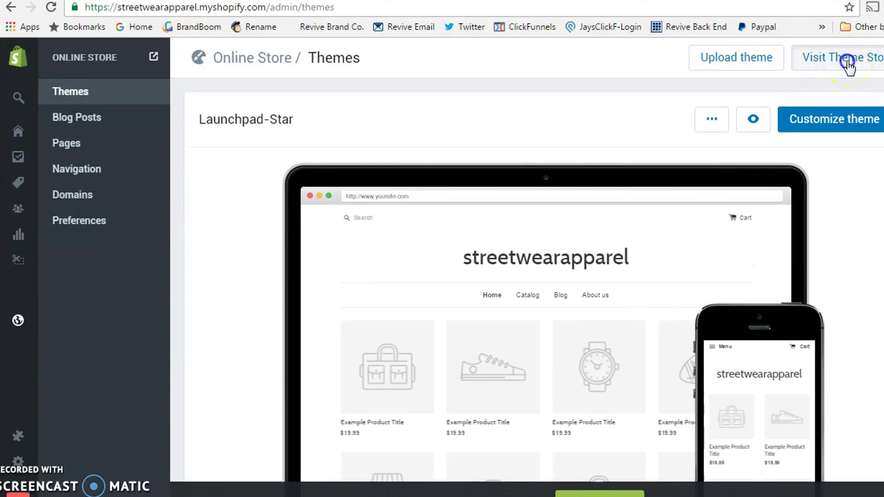
# - Visit the Shopify Theme Store and browse the full catalogue of themes and their prices
pyautogui.click(848, 63)
pyautogui.click(807, 88)
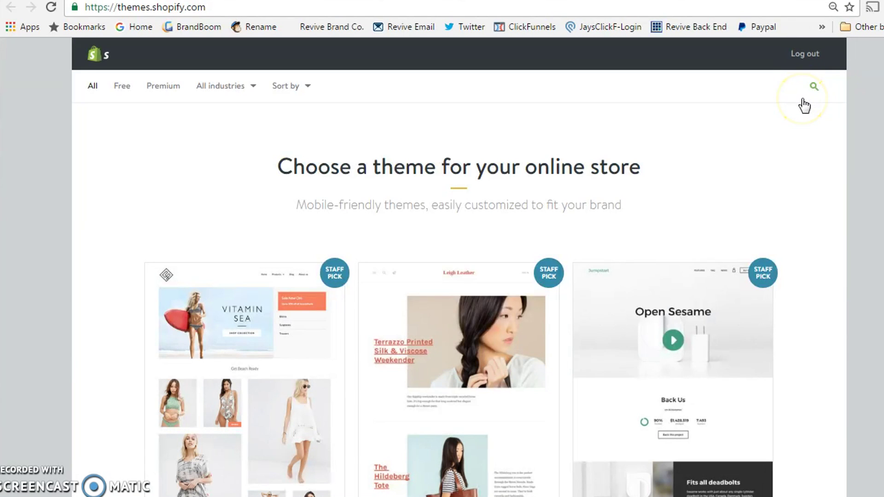
pyautogui.scroll(-14, 819, 175)
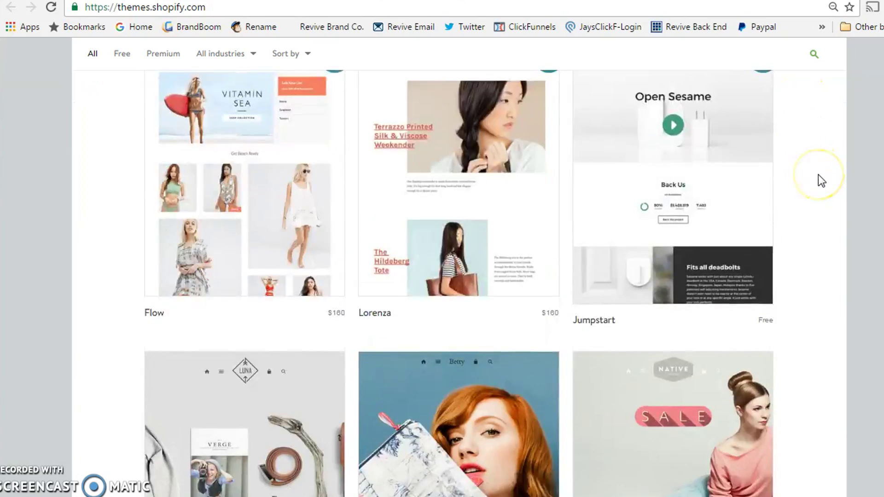
pyautogui.scroll(-12, 818, 178)
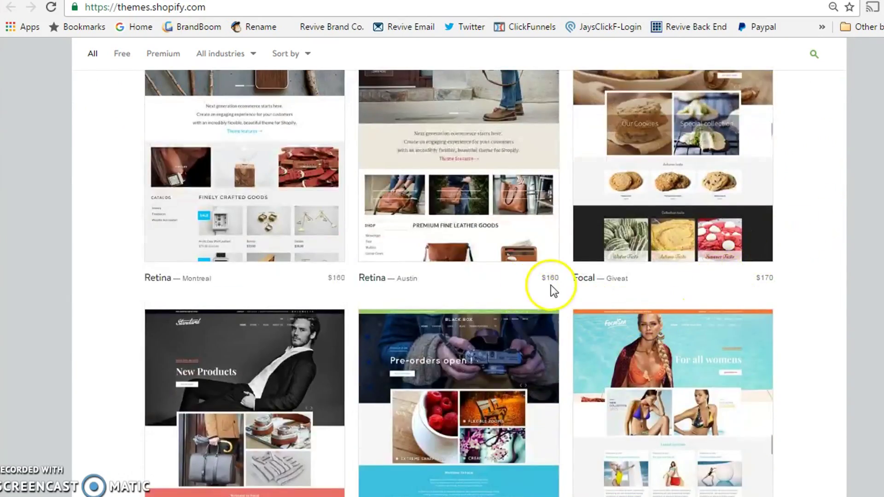
# - Filter the Theme Store to free themes, browse them, and open the Brooklyn theme's page
pyautogui.press('Home')
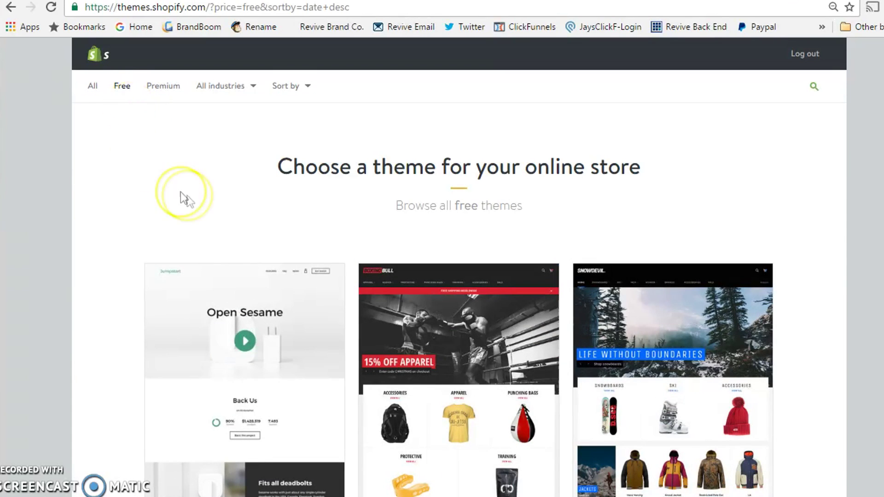
pyautogui.scroll(-12, 588, 262)
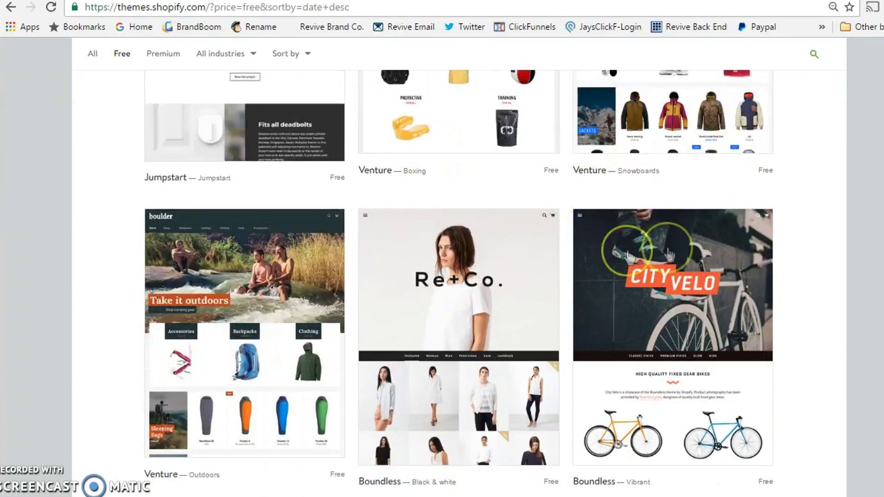
pyautogui.scroll(-3, 670, 254)
pyautogui.scroll(-9, 670, 254)
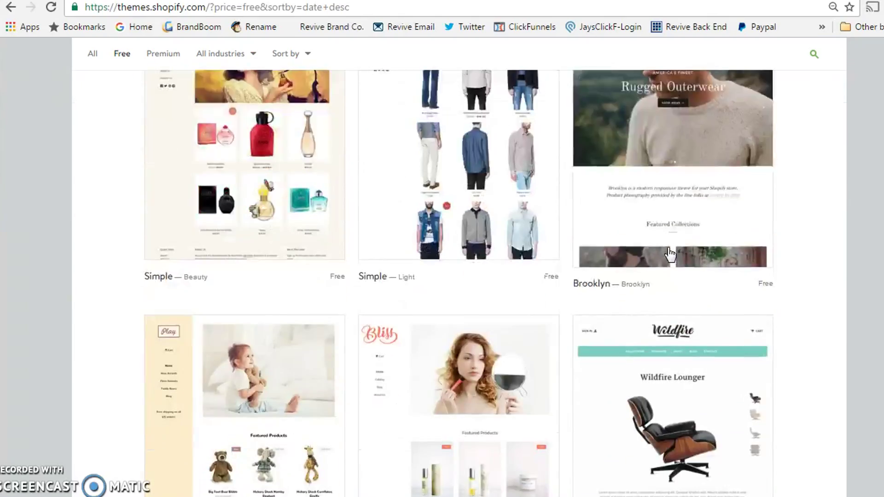
pyautogui.scroll(-12, 670, 254)
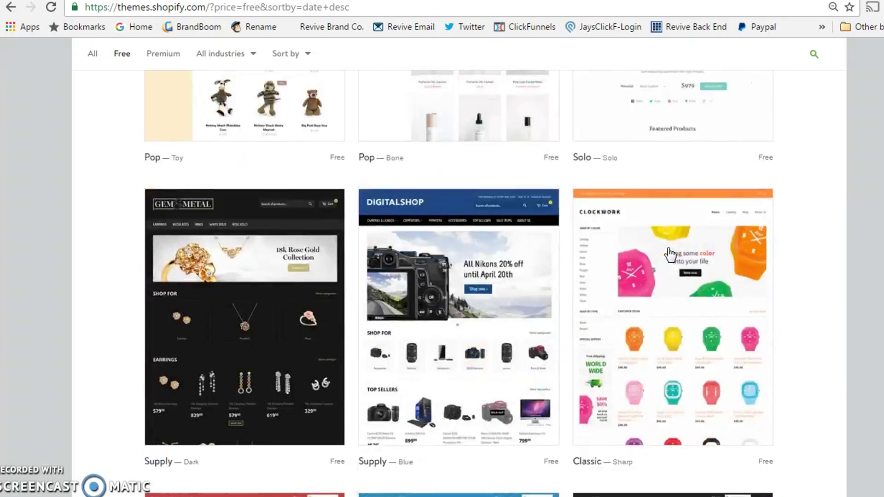
pyautogui.scroll(-3, 670, 254)
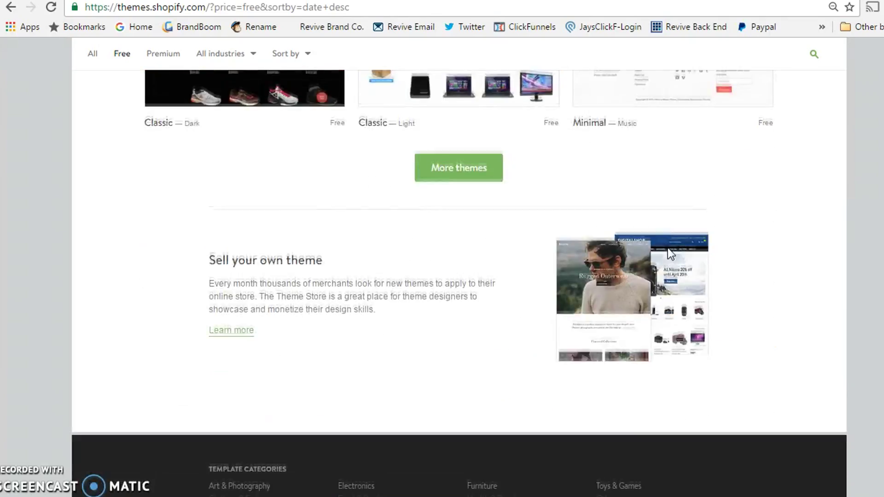
pyautogui.scroll(20, 670, 255)
pyautogui.scroll(7, 670, 254)
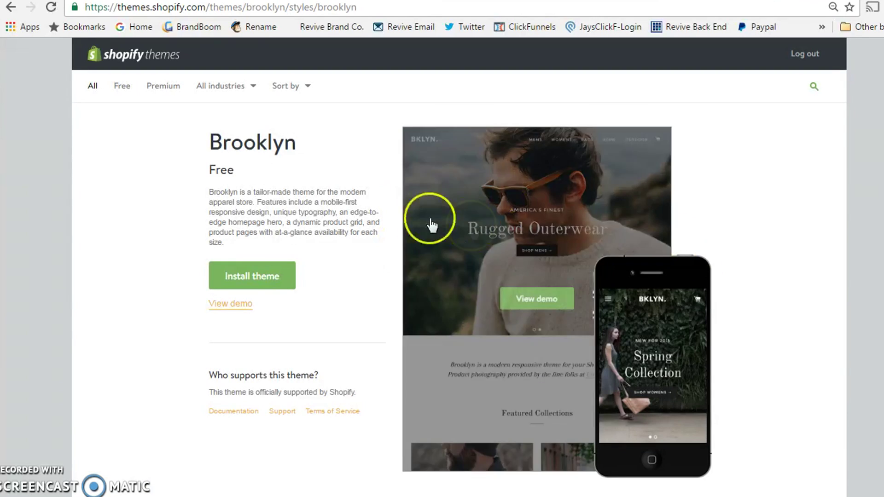
# - View the Brooklyn theme's desktop demo, examine its home page down to the footer, and return to the theme's page
pyautogui.click(530, 299)
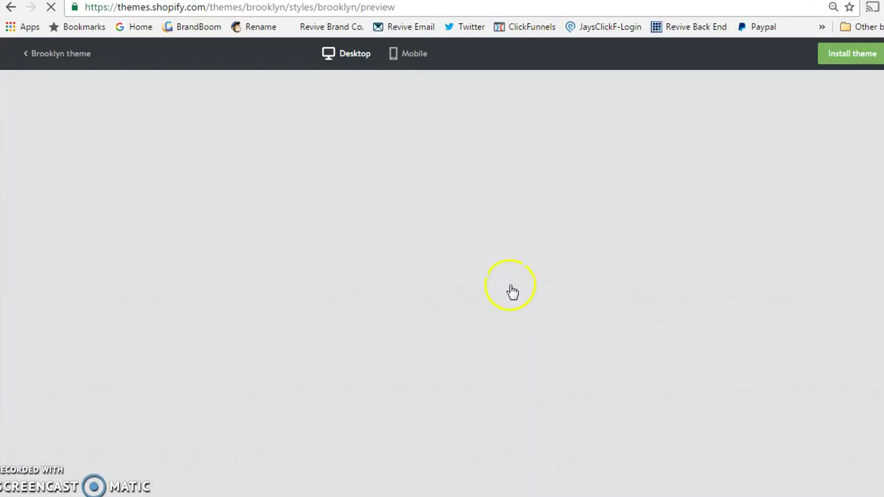
pyautogui.scroll(-10, 591, 217)
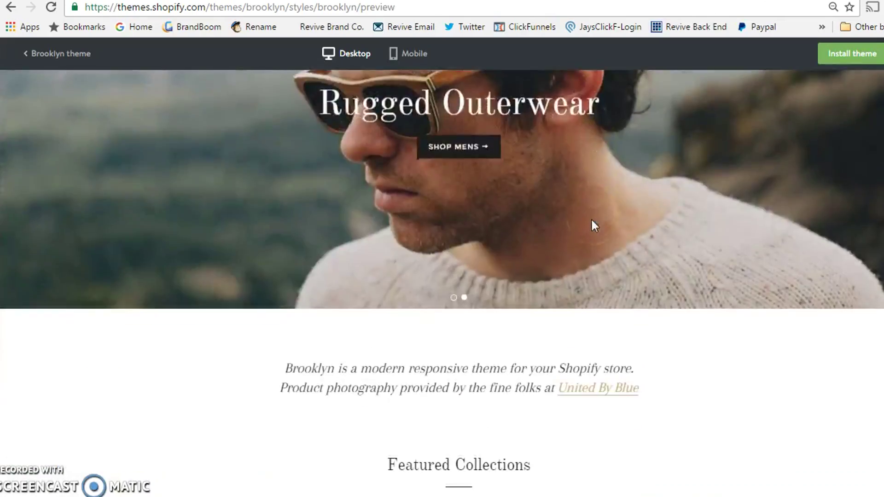
pyautogui.scroll(-15, 592, 220)
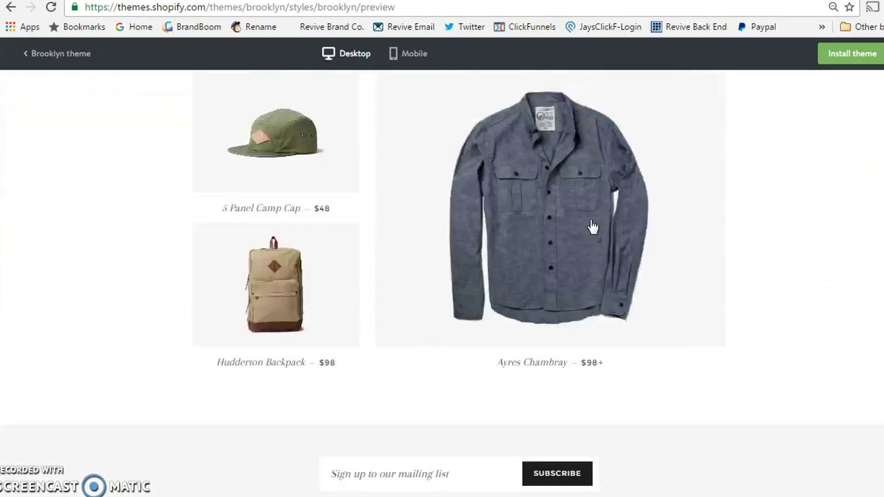
pyautogui.scroll(20, 593, 226)
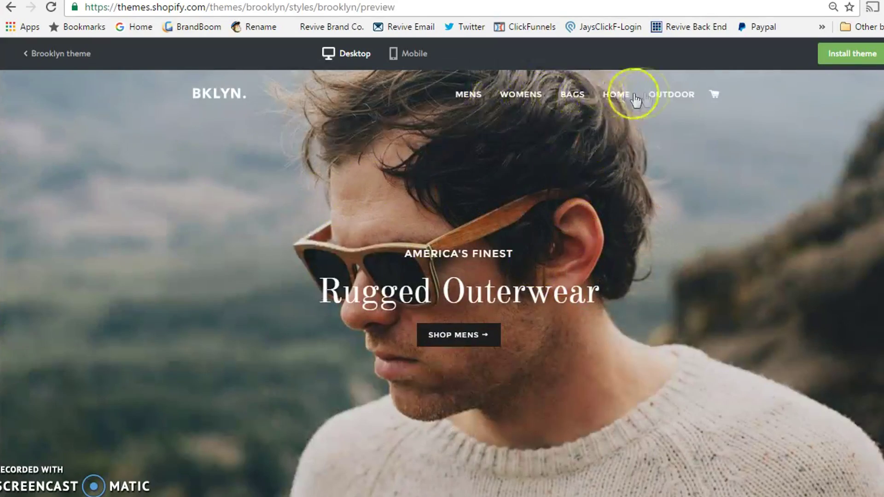
pyautogui.scroll(-12, 601, 193)
pyautogui.scroll(-5, 601, 203)
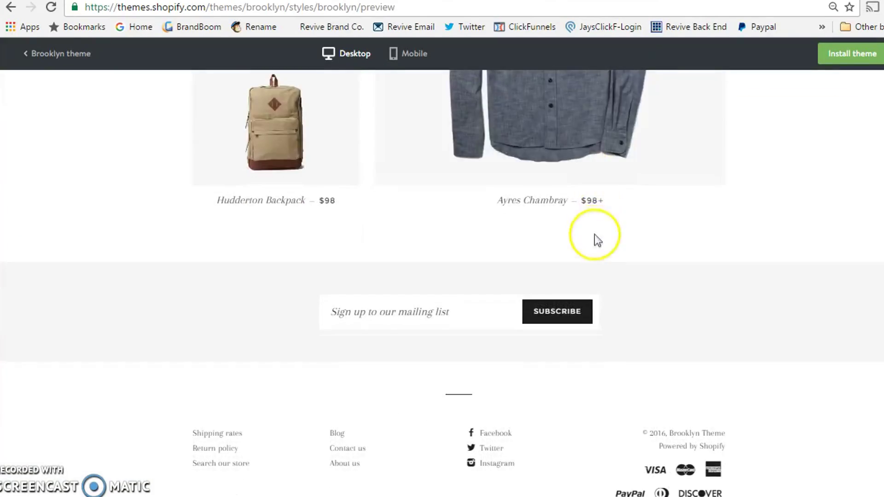
pyautogui.scroll(20, 595, 236)
pyautogui.scroll(2, 597, 245)
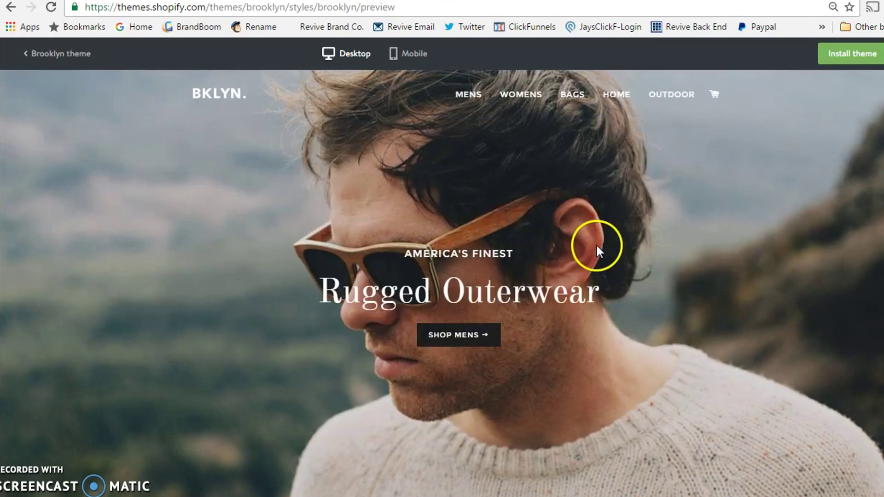
pyautogui.click(71, 54)
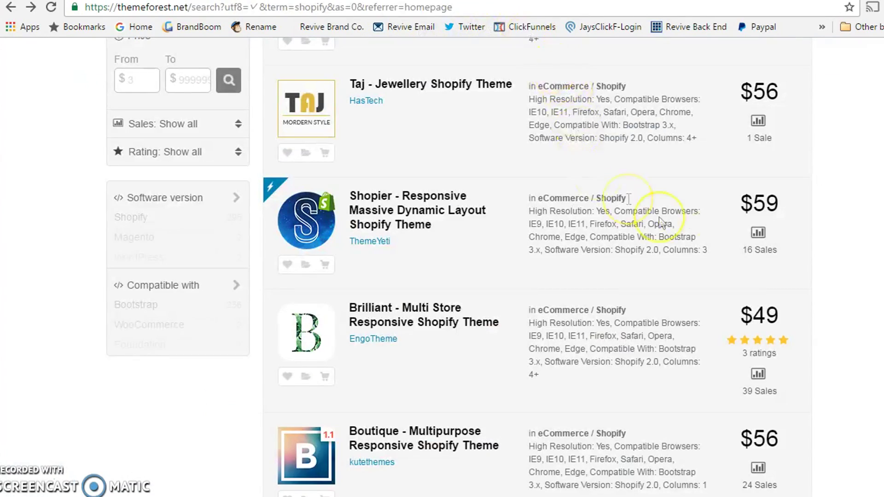
# - Examine the ThemeForest search results for "shopify", comparing the listed themes and their prices
pyautogui.scroll(9, 590, 267)
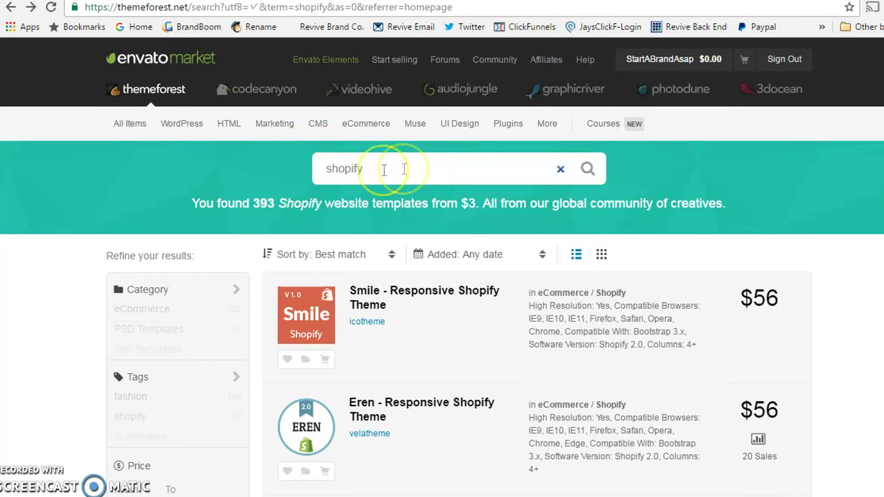
pyautogui.scroll(-11, 465, 223)
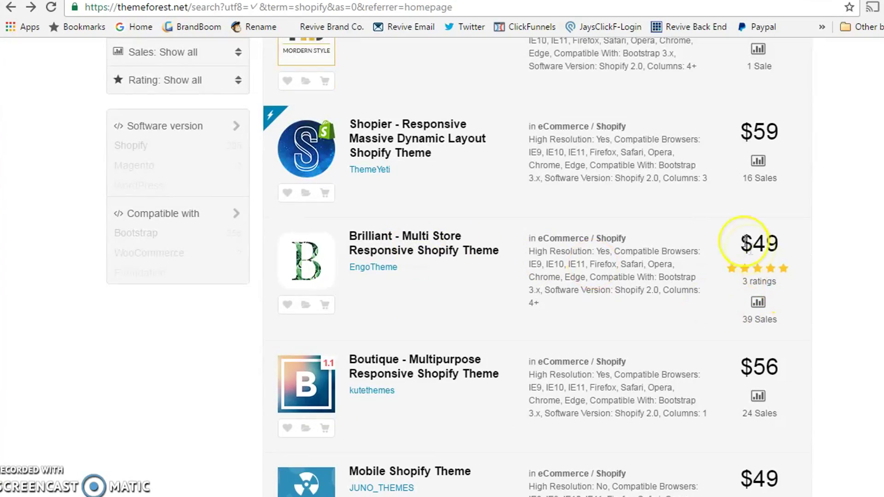
pyautogui.scroll(11, 773, 302)
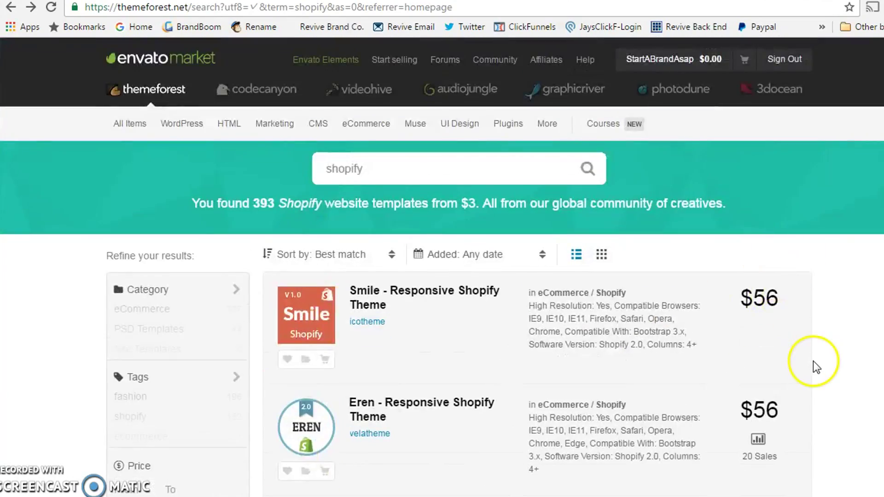
pyautogui.scroll(-3, 747, 212)
pyautogui.scroll(-20, 783, 260)
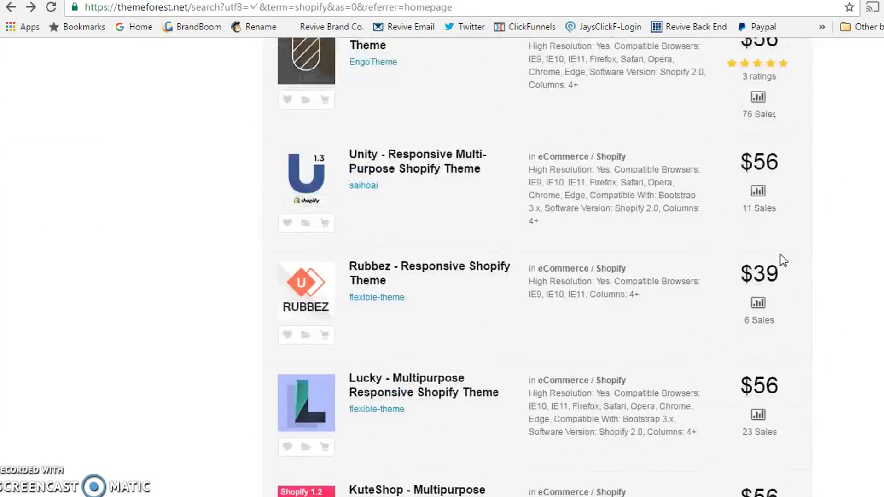
pyautogui.scroll(17, 783, 260)
pyautogui.scroll(20, 783, 260)
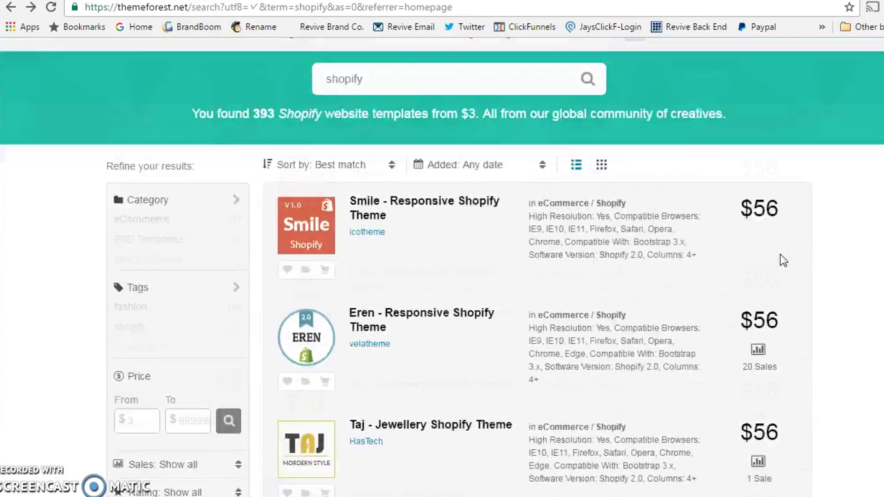
# - Open the live preview of the Brilliant multi-store Shopify theme and look through its homepage layouts
pyautogui.scroll(-1, 737, 207)
pyautogui.click(594, 32)
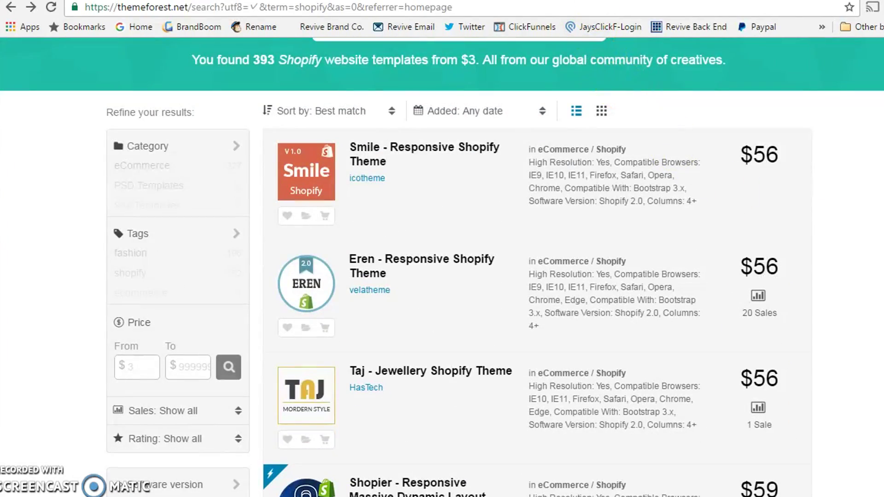
pyautogui.scroll(-8, 424, 200)
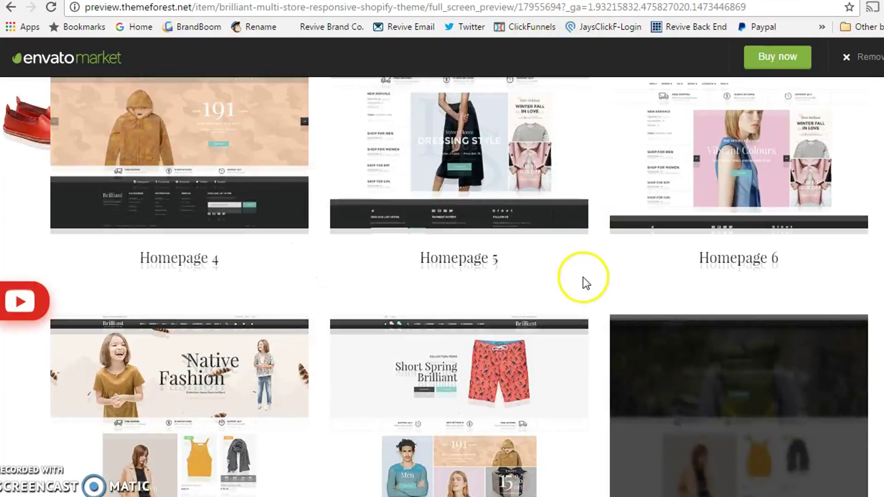
pyautogui.scroll(10, 583, 278)
pyautogui.scroll(-10, 568, 197)
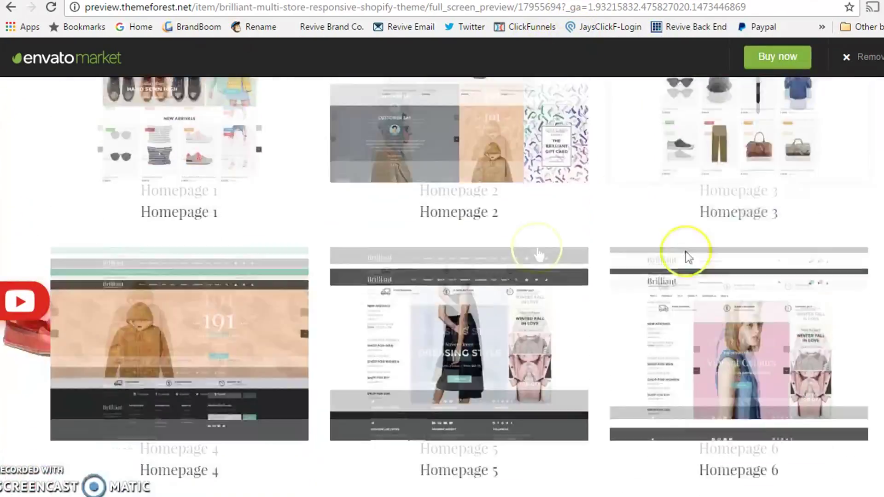
# - View the Brilliant theme's Homepage 2 demo, examining its product sections, blog posts, footer and navigation menus
pyautogui.click(686, 253)
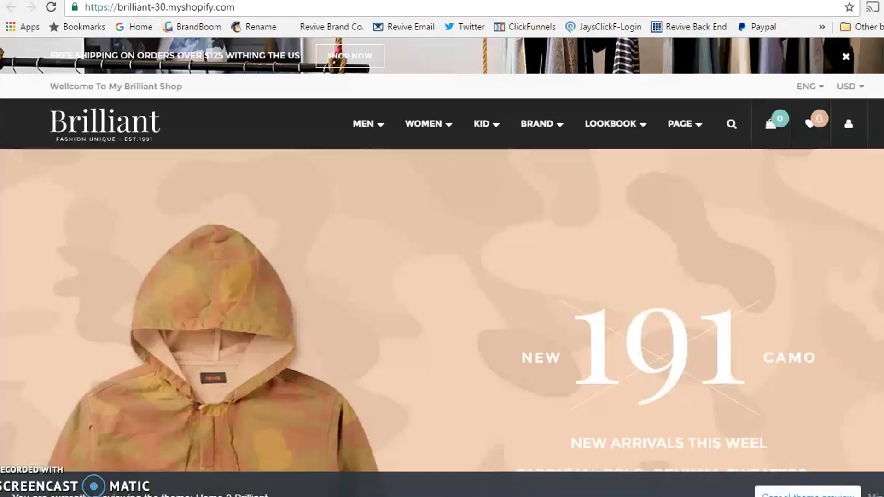
pyautogui.scroll(-5, 559, 213)
pyautogui.scroll(-3, 557, 211)
pyautogui.scroll(5, 555, 213)
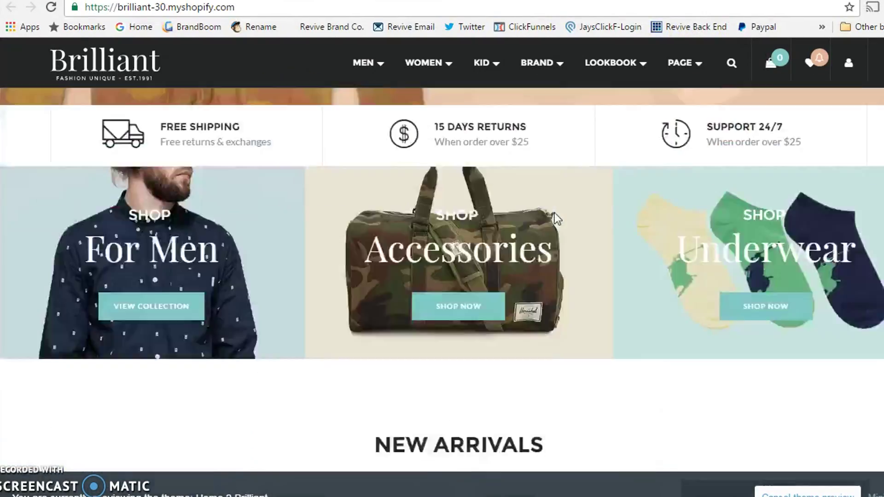
pyautogui.scroll(-9, 806, 300)
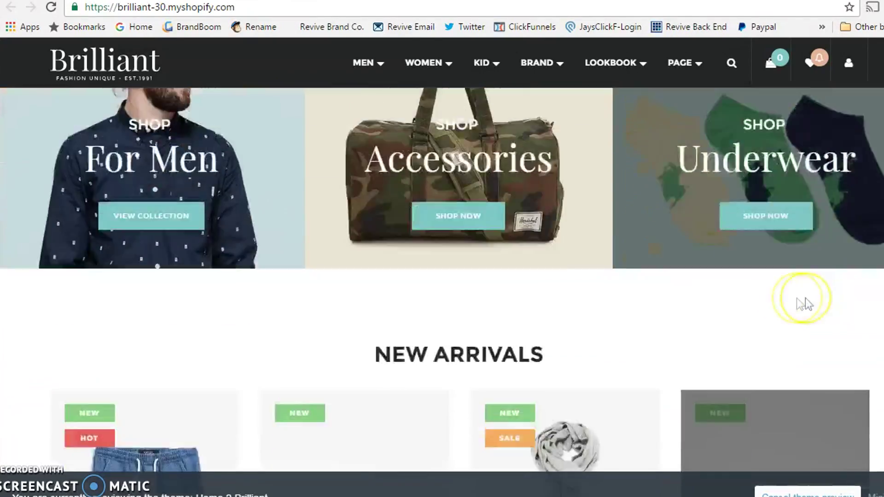
pyautogui.scroll(-12, 566, 253)
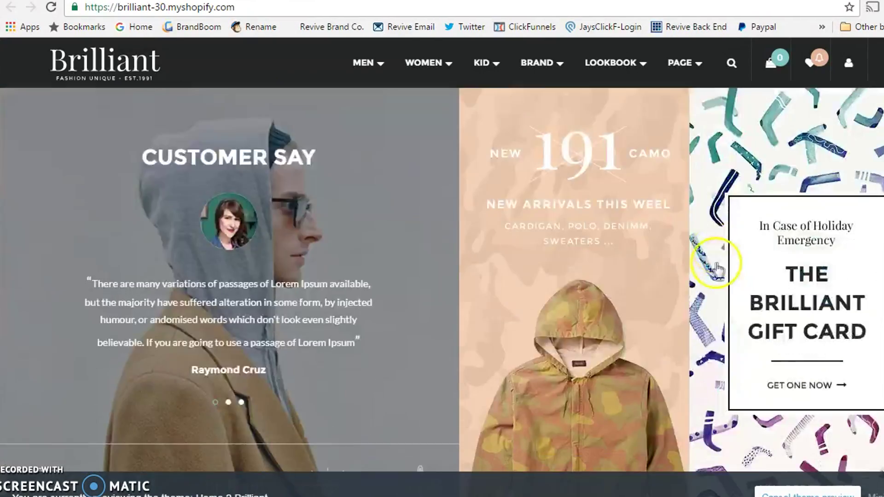
pyautogui.scroll(-20, 206, 246)
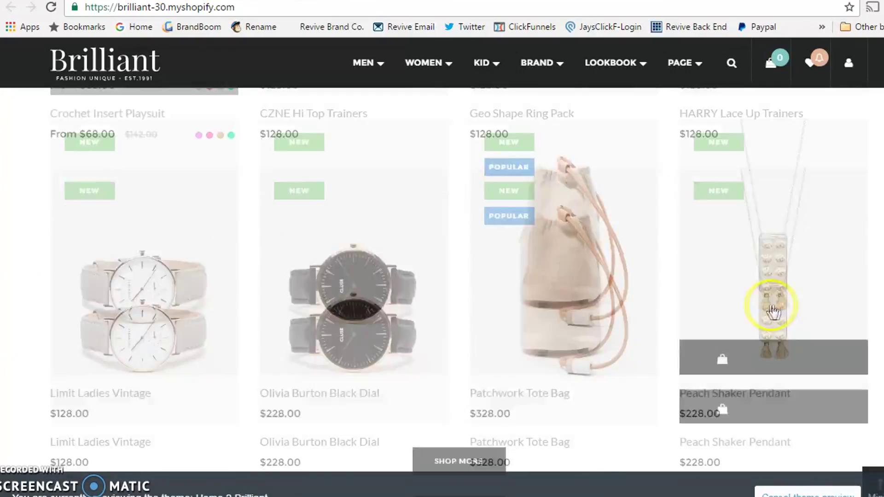
pyautogui.scroll(-13, 239, 211)
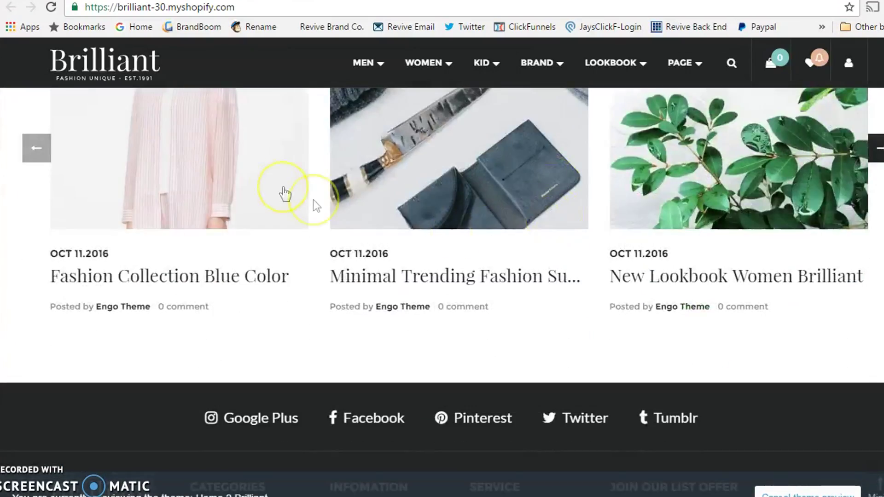
pyautogui.scroll(20, 375, 315)
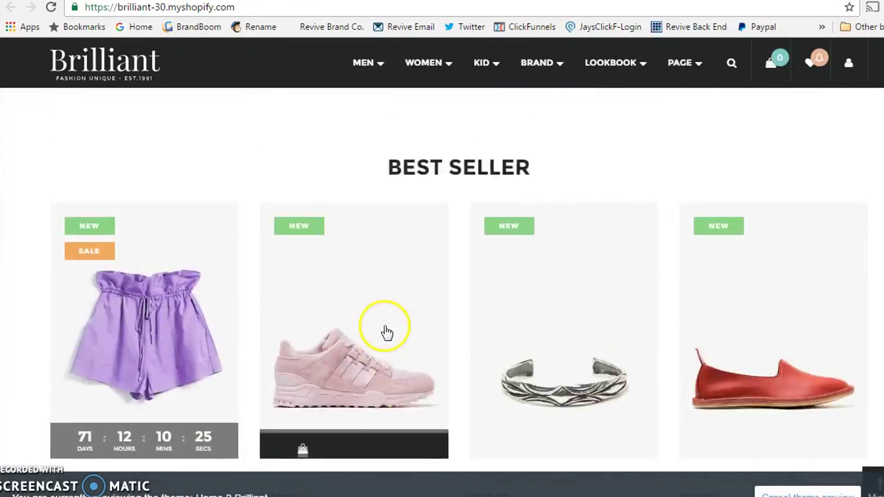
pyautogui.scroll(2, 383, 324)
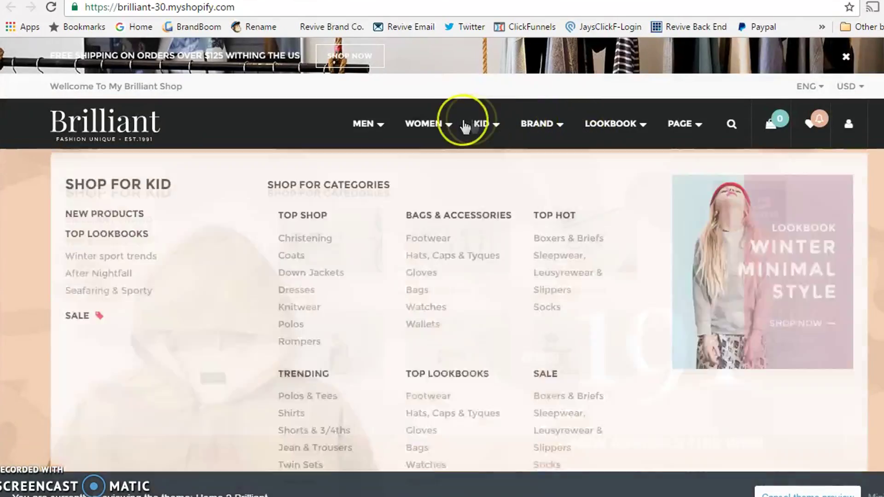
# - Close the Brilliant demo, return to the ThemeForest search results, and browse more Shopify themes and their prices
pyautogui.hotkey('ctrl', 'w')
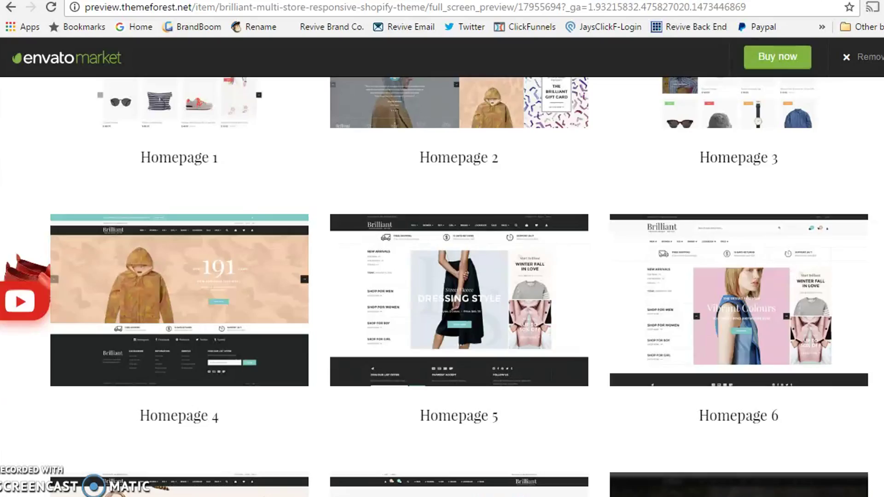
pyautogui.hotkey('alt', 'Left')
pyautogui.scroll(-20, 588, 212)
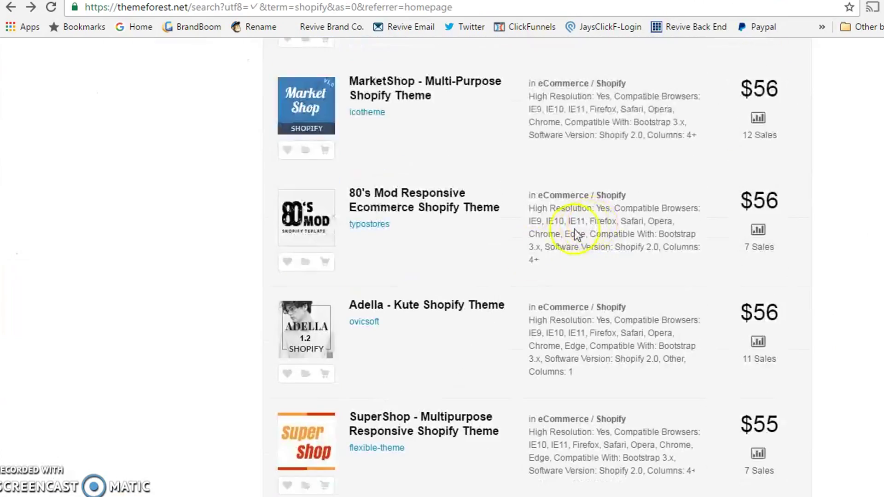
pyautogui.scroll(-6, 537, 255)
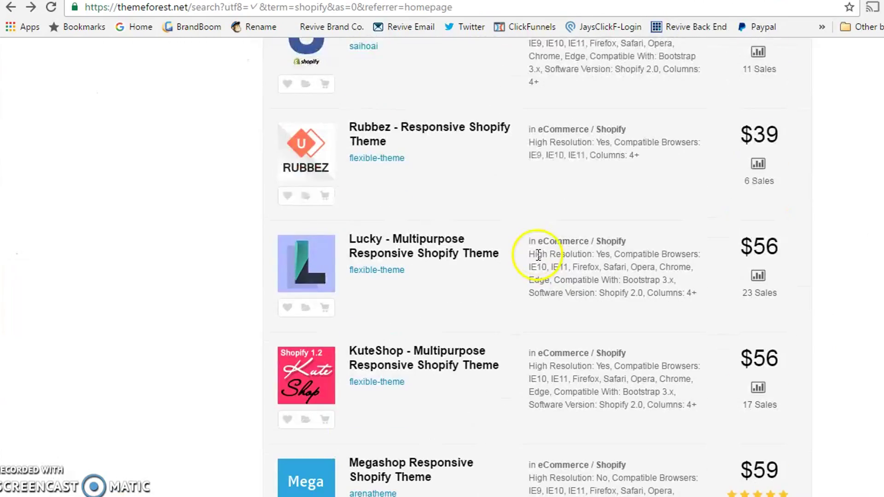
pyautogui.scroll(-6, 598, 281)
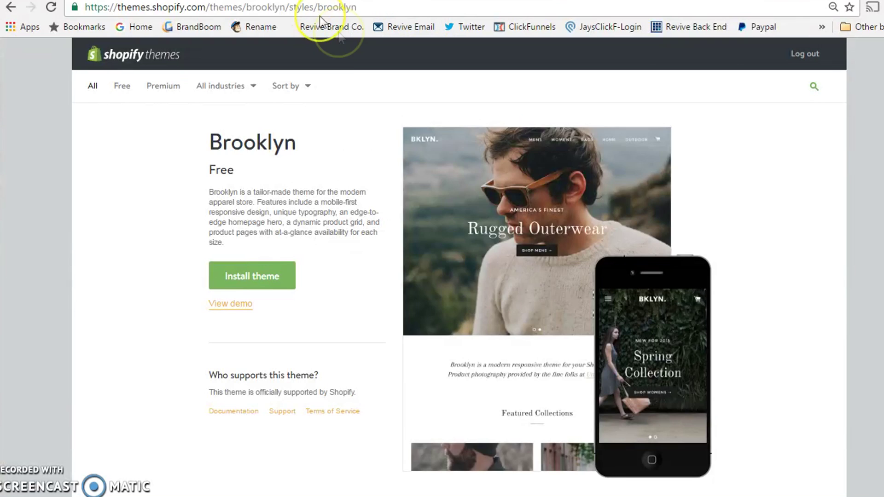
# - Install the free Brooklyn theme from its Theme Store page, publish it as the store's theme, and go to the Theme Manager
pyautogui.click(470, 244)
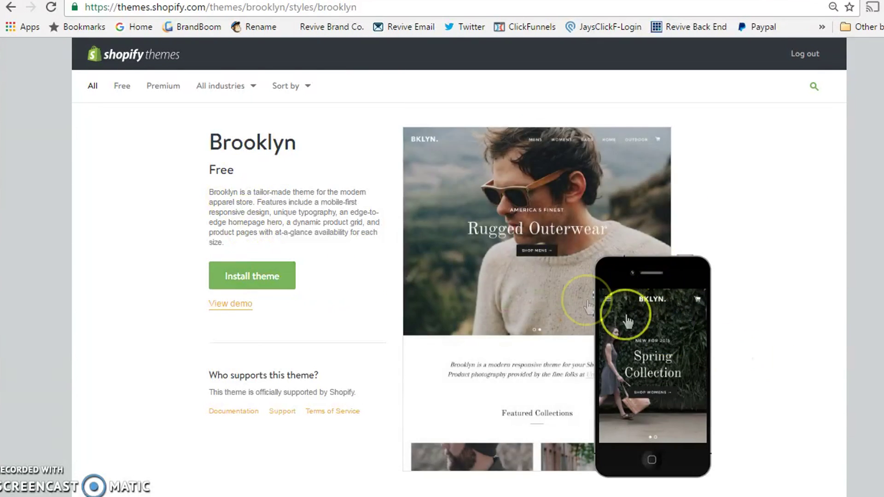
pyautogui.click(264, 277)
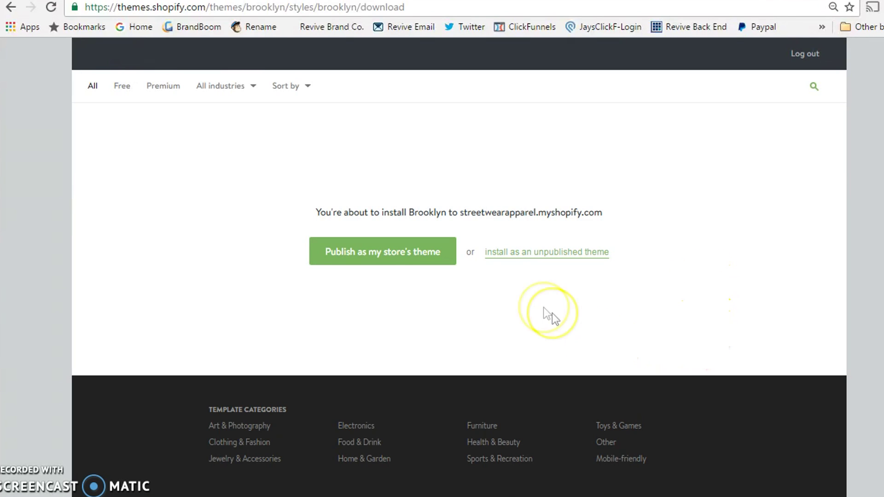
pyautogui.click(382, 253)
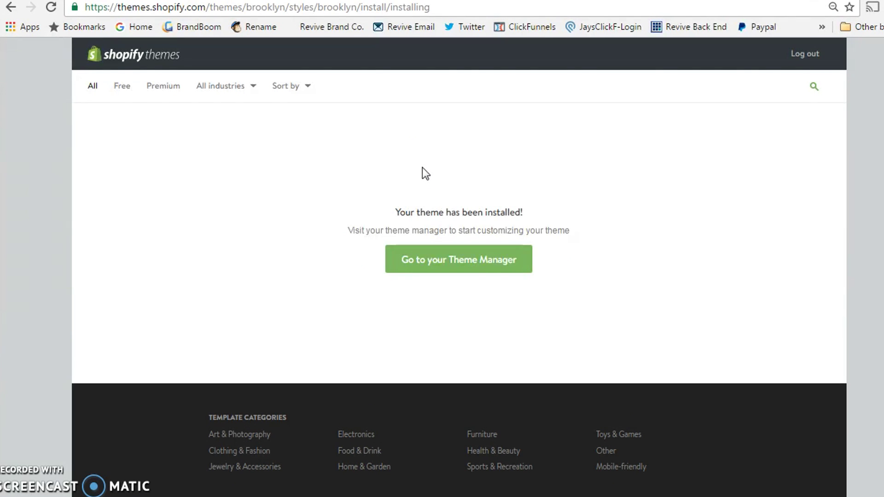
pyautogui.click(487, 269)
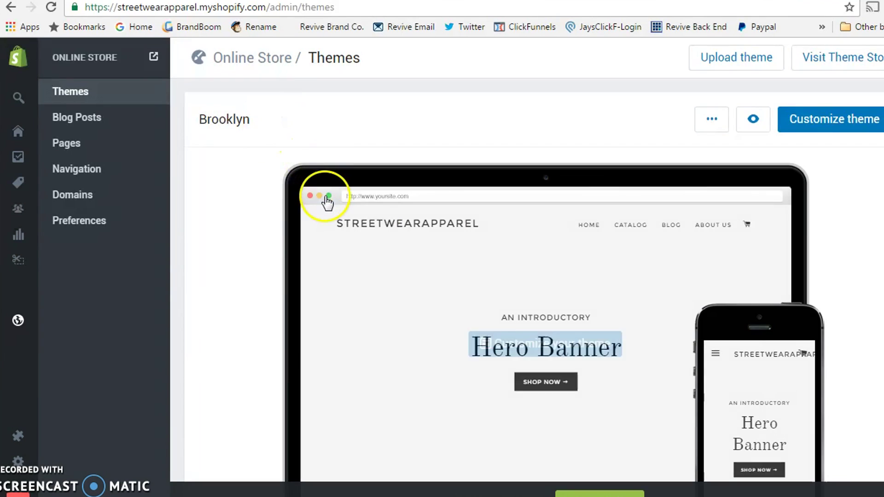
# - Look over the store's installed themes and open Brooklyn for customizing
pyautogui.scroll(-8, 323, 192)
pyautogui.scroll(2, 326, 199)
pyautogui.scroll(2, 325, 199)
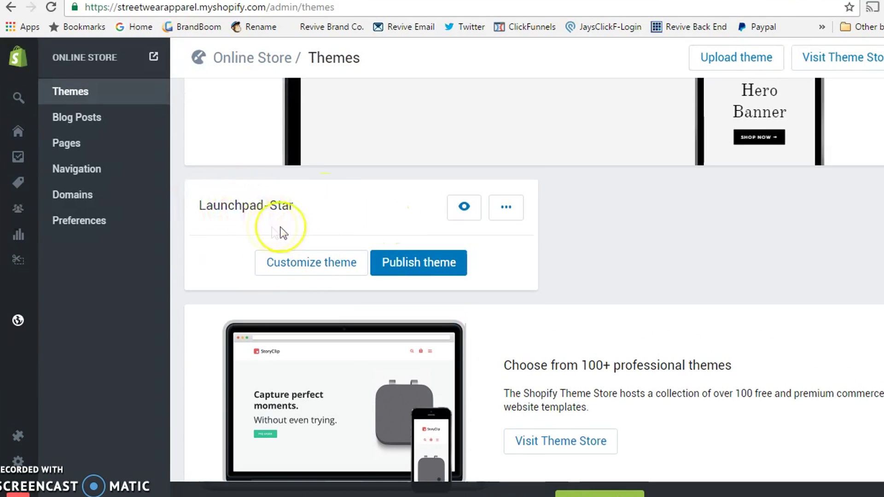
pyautogui.scroll(6, 327, 256)
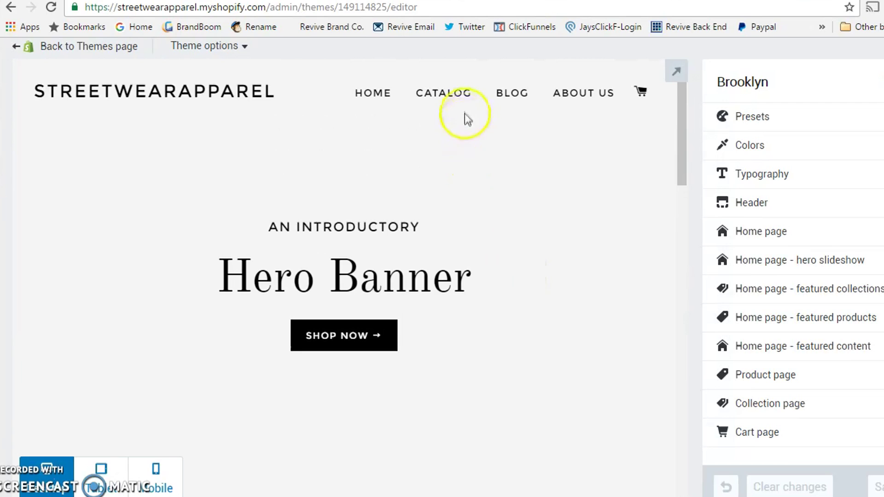
# - Examine the Brooklyn home page preview in the theme editor, briefly going back to the Themes page and returning
pyautogui.scroll(-5, 523, 187)
pyautogui.scroll(-10, 524, 187)
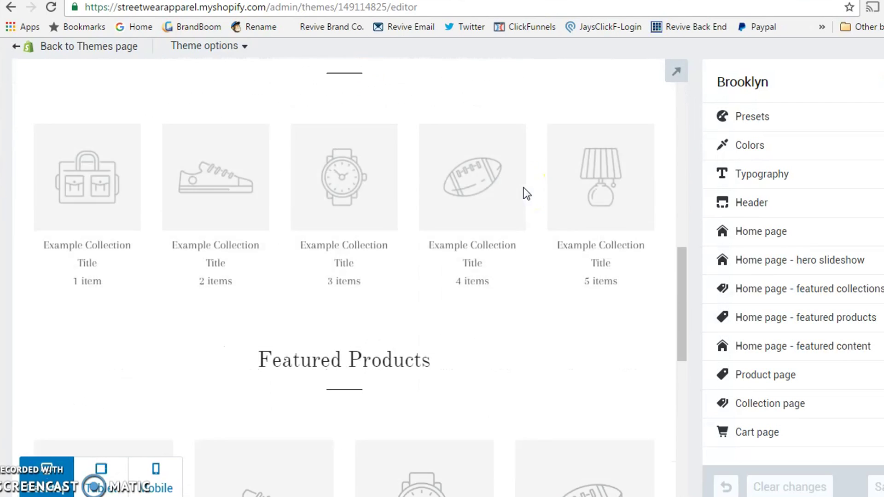
pyautogui.scroll(15, 524, 254)
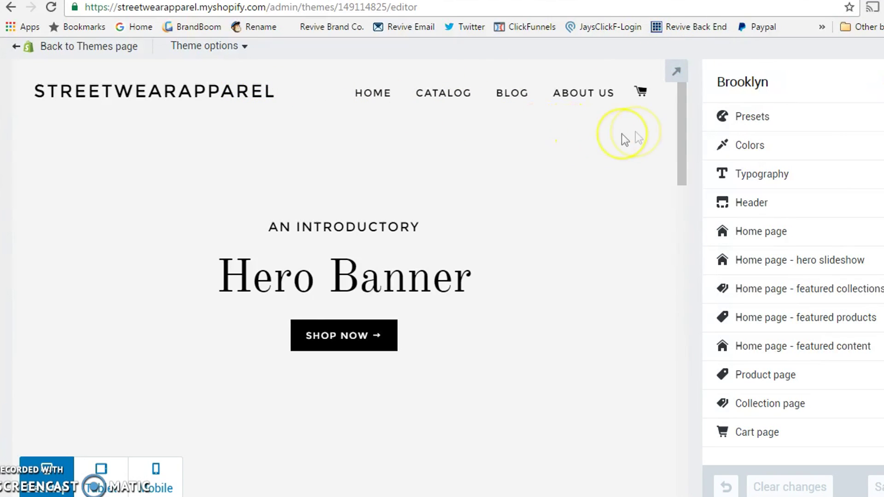
pyautogui.hotkey('alt', 'Left')
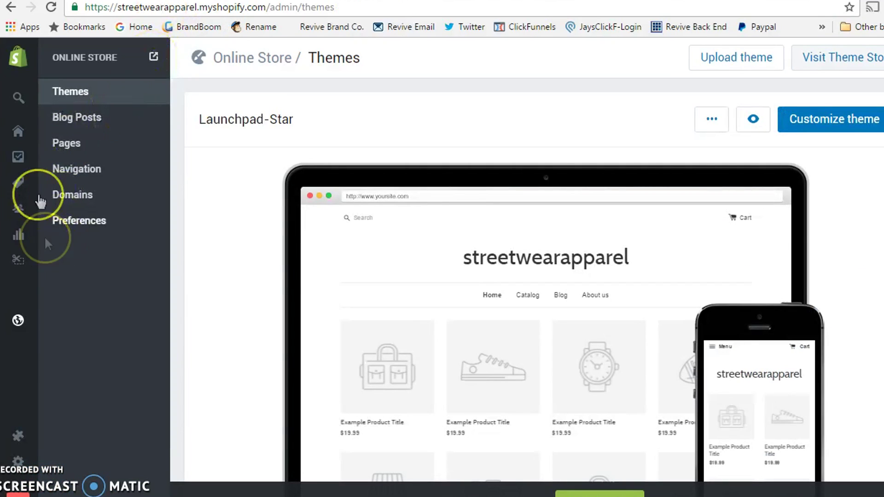
pyautogui.hotkey('alt', 'Right')
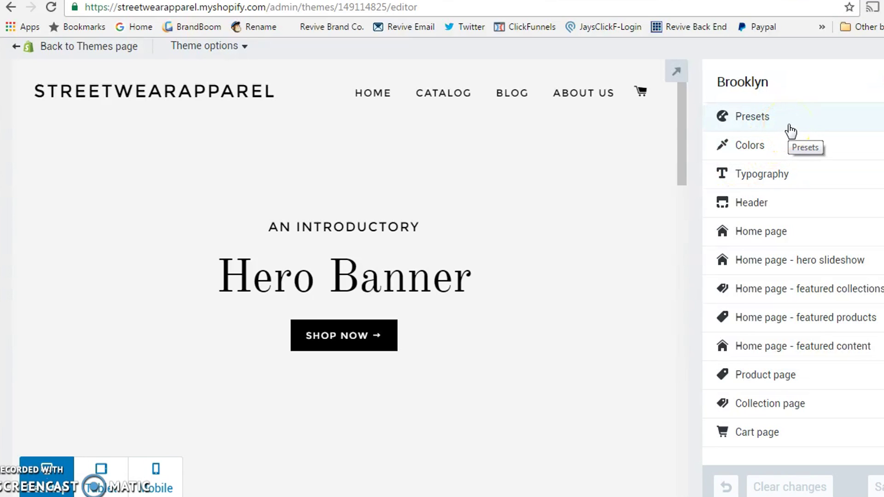
# - View the theme's Home page settings, check the choices for the first two sections, and return to the settings list
pyautogui.click(766, 230)
pyautogui.click(783, 210)
pyautogui.click(810, 247)
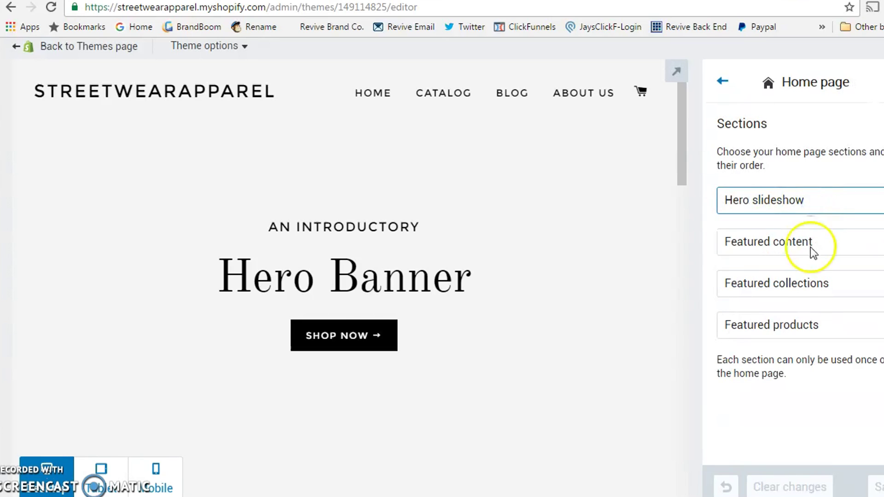
pyautogui.click(810, 247)
pyautogui.click(810, 248)
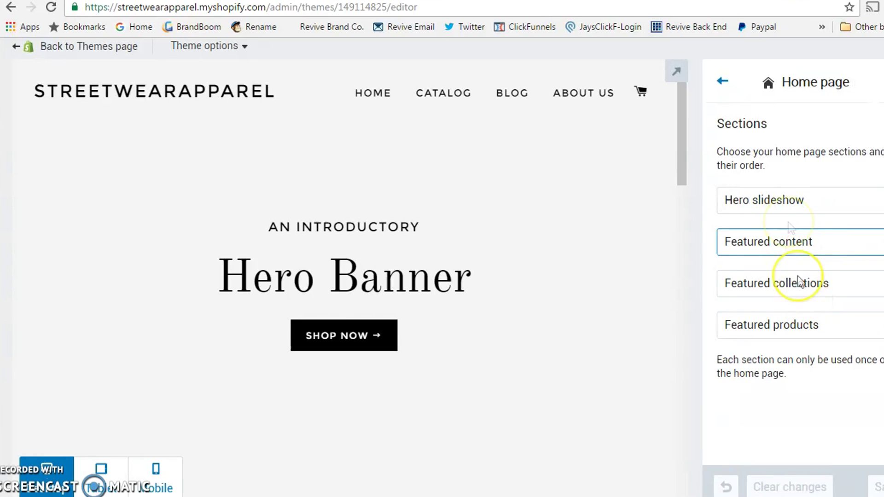
pyautogui.click(722, 82)
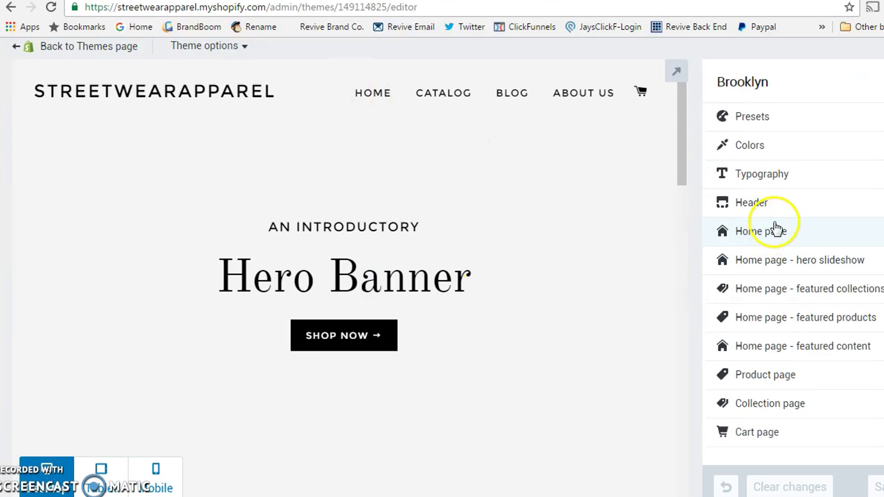
# - Open the home page hero slideshow settings and look over the rotation and Slide 1 options
pyautogui.click(806, 263)
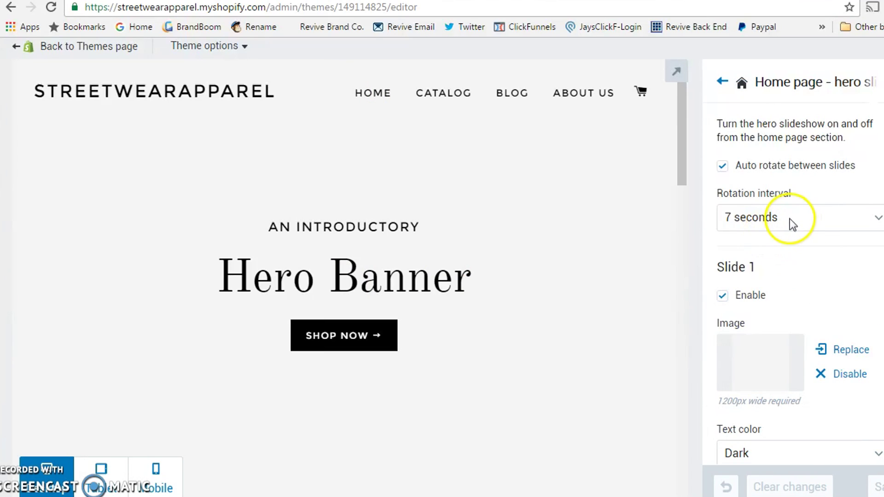
pyautogui.scroll(-2, 789, 218)
pyautogui.scroll(-2, 806, 224)
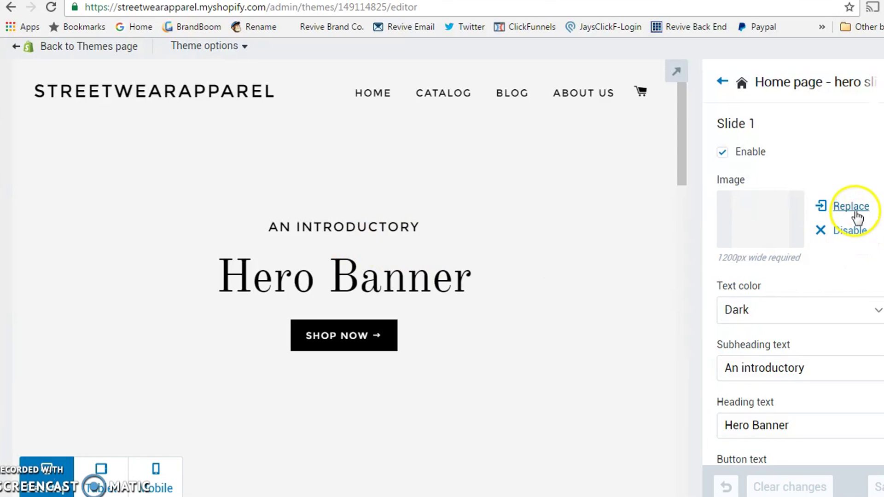
# - Disable the Slide 1 image in the hero slideshow, check the slide's text settings, and undo the change
pyautogui.click(850, 230)
pyautogui.scroll(-2, 822, 332)
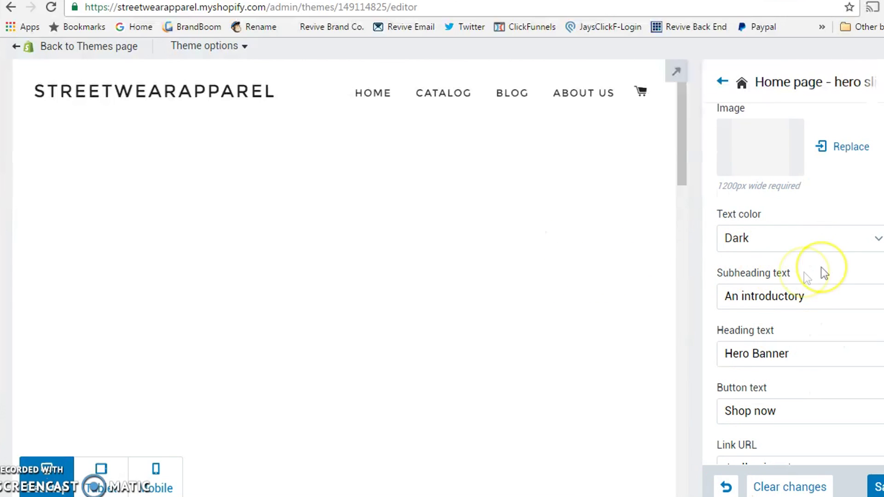
pyautogui.scroll(-1, 479, 354)
pyautogui.scroll(1, 479, 355)
pyautogui.click(726, 488)
pyautogui.click(726, 488)
# - Look over the Slide 2 options of the hero slideshow and the home page preview below the banner
pyautogui.scroll(-5, 739, 216)
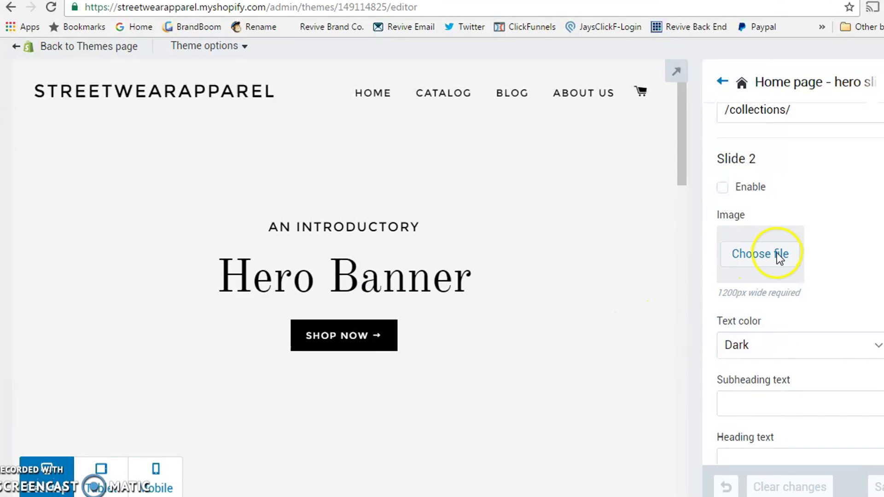
pyautogui.scroll(-3, 408, 344)
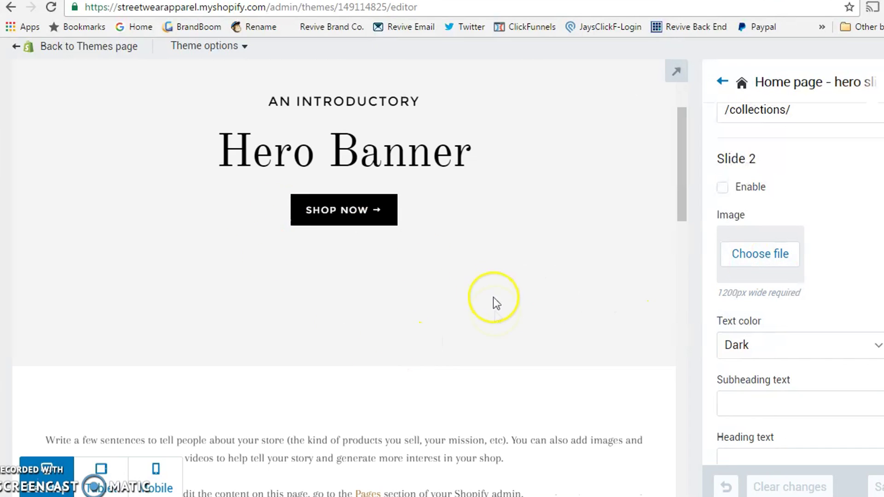
pyautogui.scroll(-3, 750, 247)
pyautogui.scroll(3, 660, 369)
# - Toggle the image zoom option in the theme's Product page settings and undo the change
pyautogui.click(722, 81)
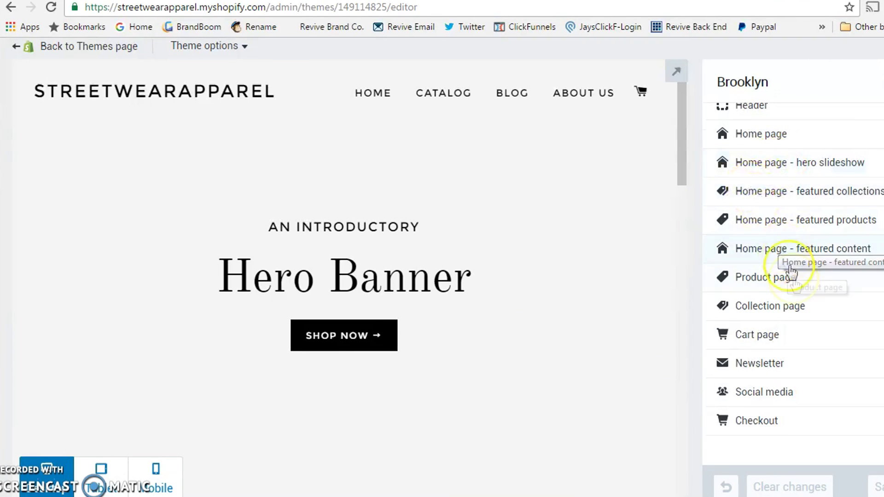
pyautogui.click(777, 287)
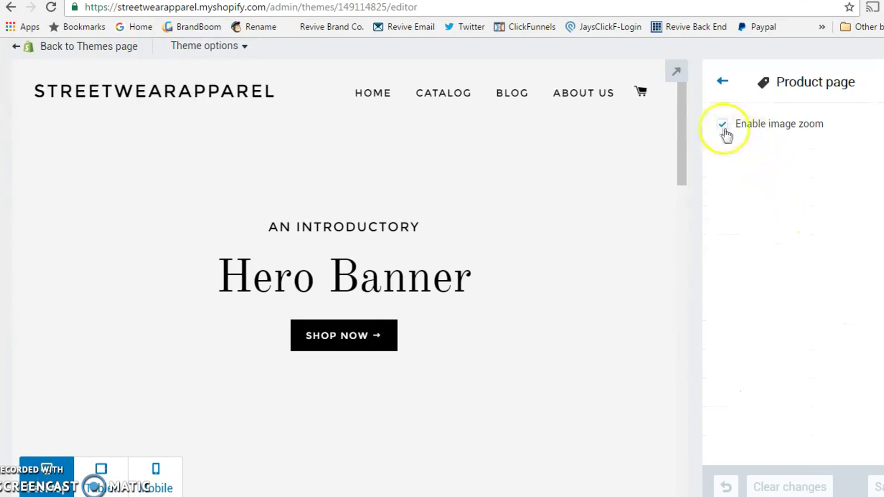
pyautogui.click(722, 125)
pyautogui.click(721, 126)
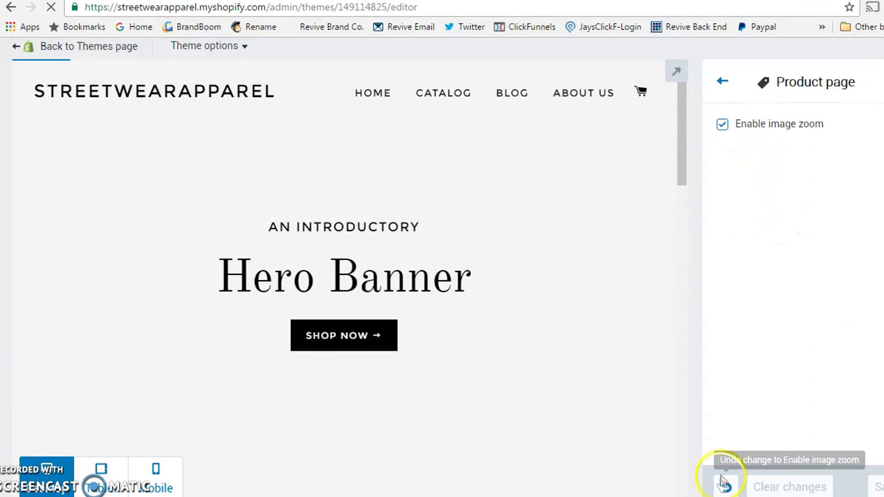
pyautogui.click(724, 489)
# - Look over the home page preview down to the example products, mailing list sign-up and footer
pyautogui.click(534, 228)
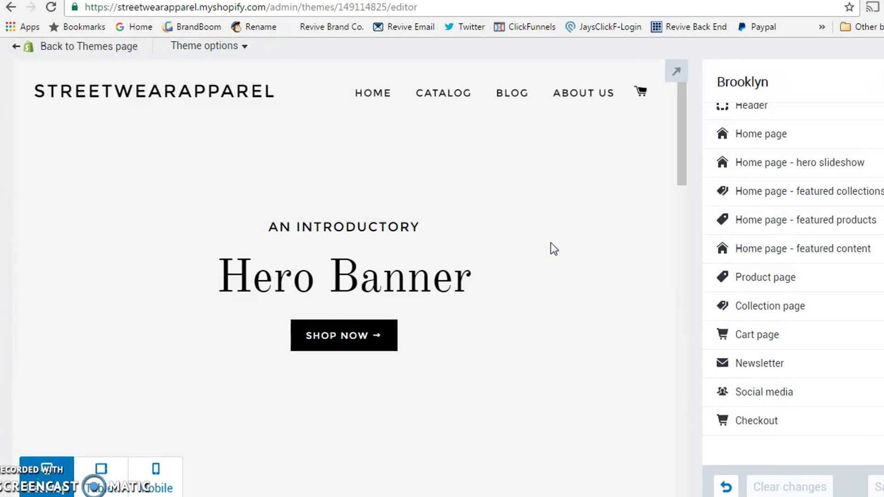
pyautogui.scroll(-10, 551, 244)
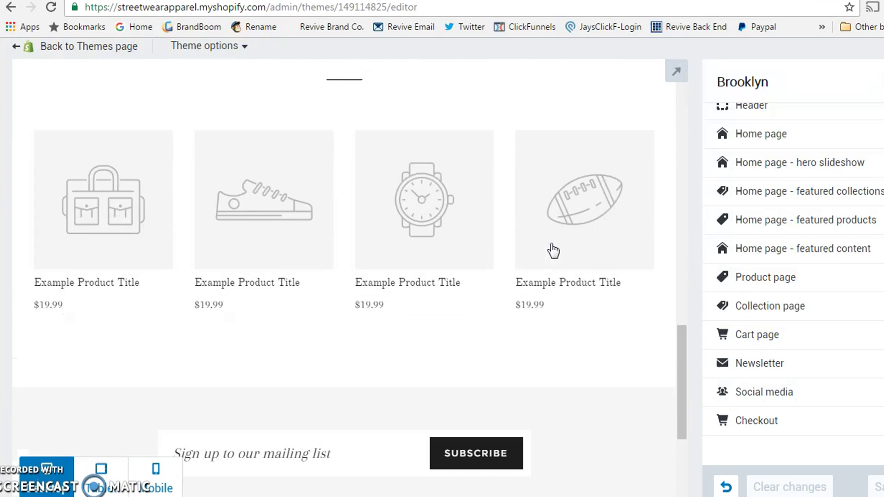
pyautogui.scroll(-5, 553, 250)
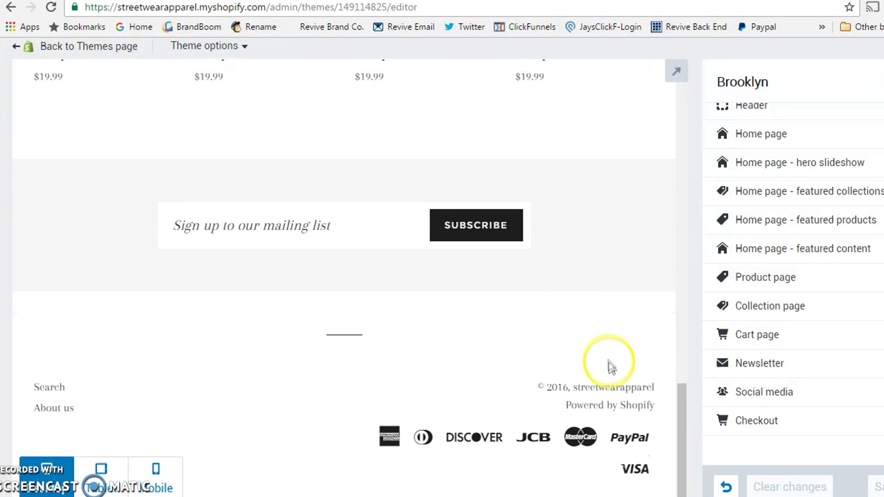
pyautogui.scroll(10, 612, 370)
pyautogui.scroll(5, 629, 385)
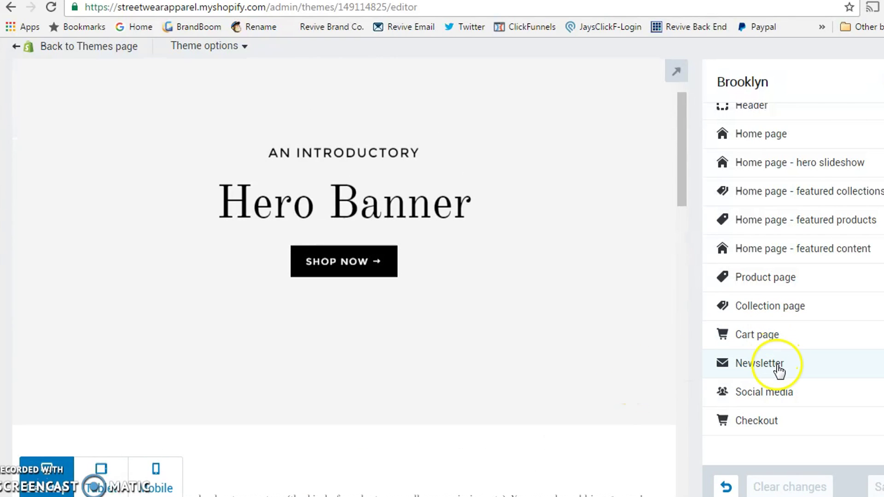
pyautogui.scroll(2, 614, 288)
# - Browse to the store's Catalog page in the preview and start adding a product from there
pyautogui.click(374, 93)
pyautogui.click(449, 96)
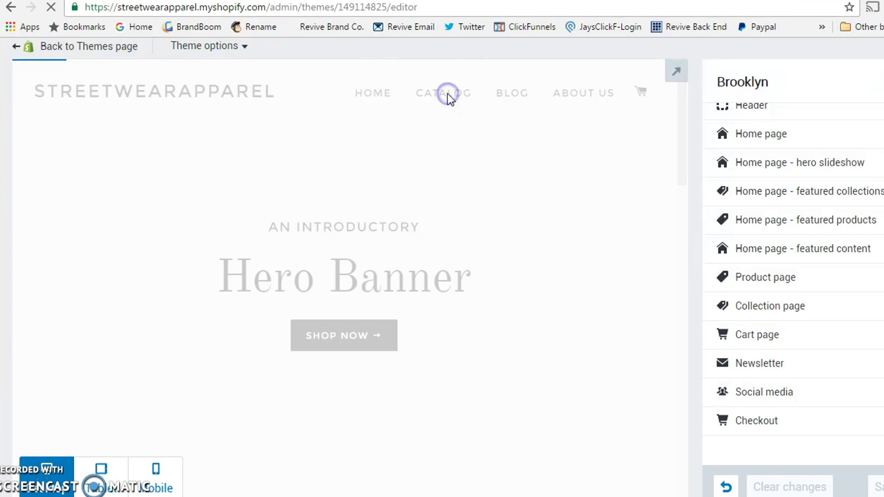
pyautogui.scroll(-1, 357, 236)
pyautogui.scroll(-2, 354, 235)
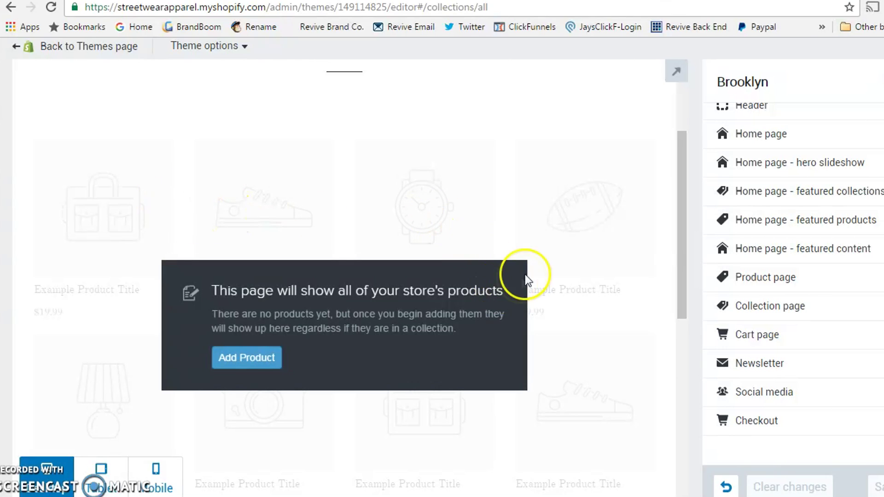
pyautogui.click(274, 359)
# - Give the new product the title "Bag" and the description "Bag here"
pyautogui.click(525, 121)
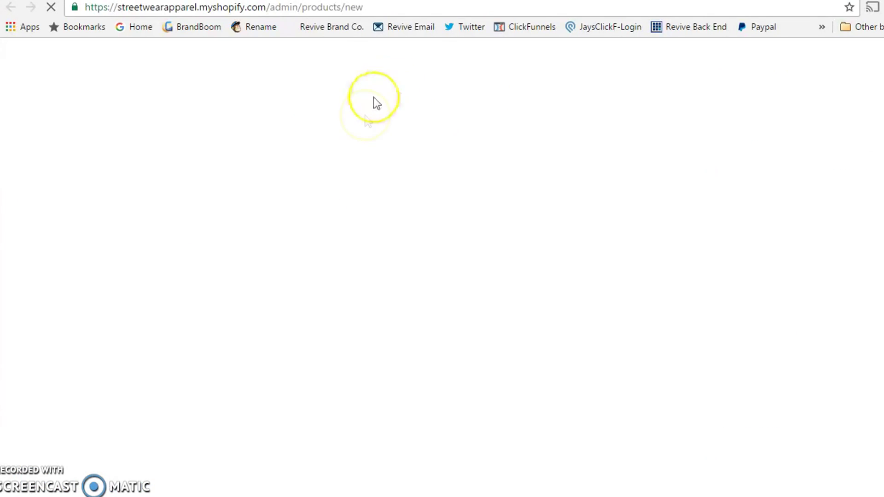
pyautogui.click(271, 241)
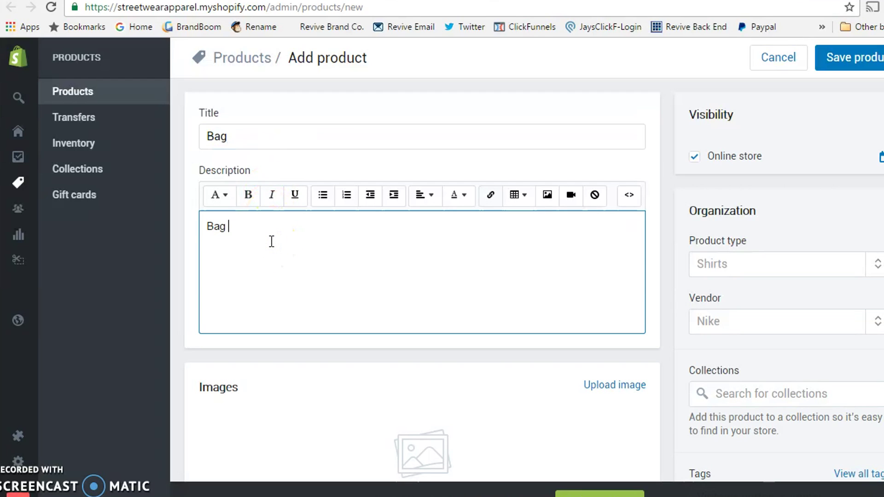
# - Upload Cypher Front.png and Cypher Backpack Open Red Small.png from the Website picture folder as the product's images
pyautogui.scroll(-5, 700, 251)
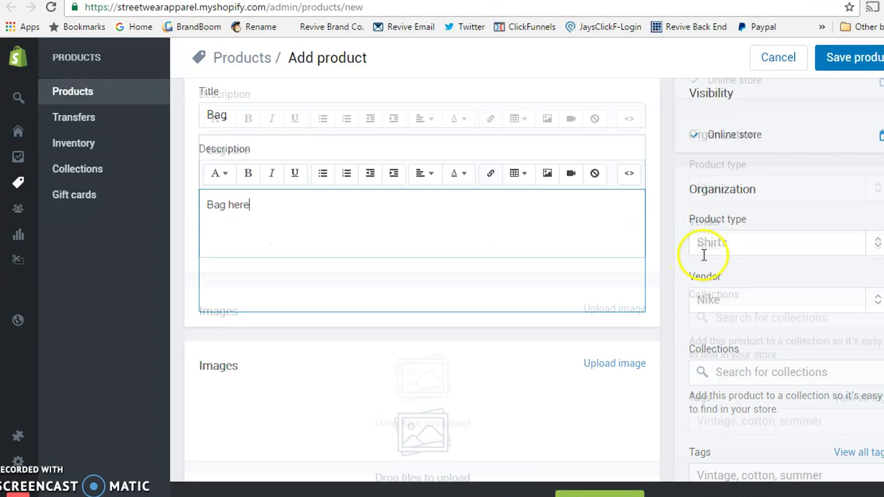
pyautogui.click(631, 176)
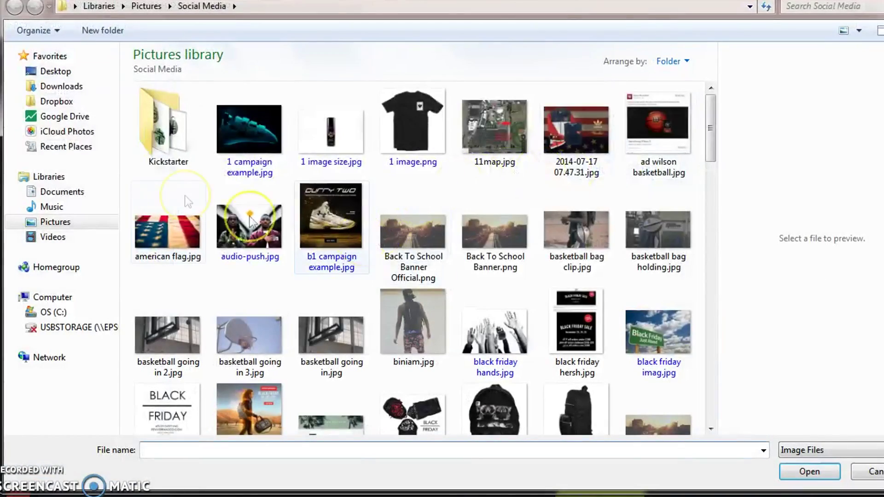
pyautogui.click(169, 222)
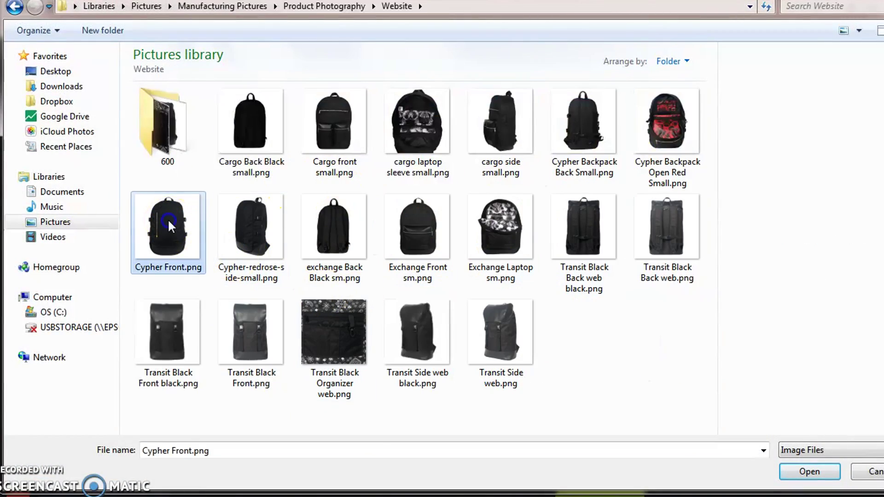
pyautogui.doubleClick(168, 219)
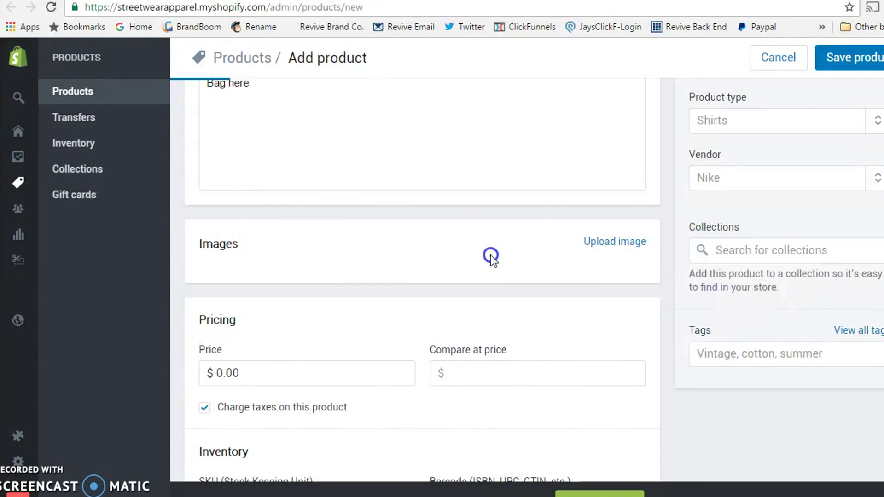
pyautogui.scroll(-3, 452, 280)
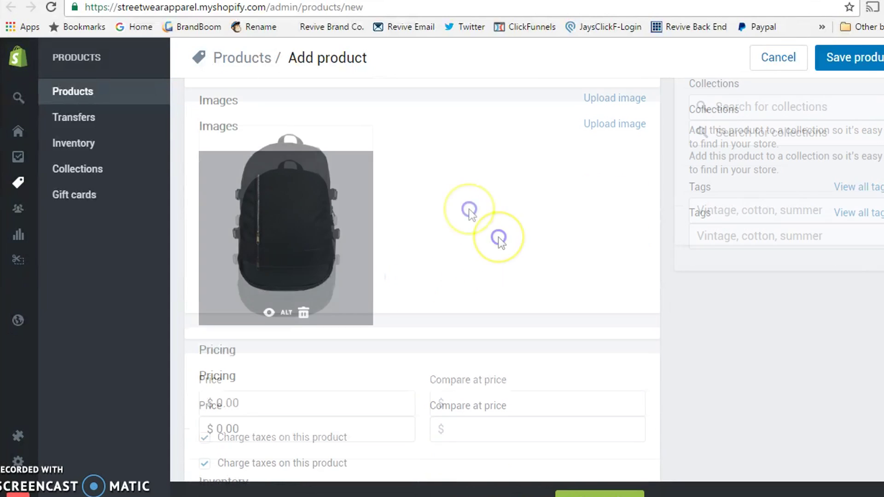
pyautogui.click(634, 95)
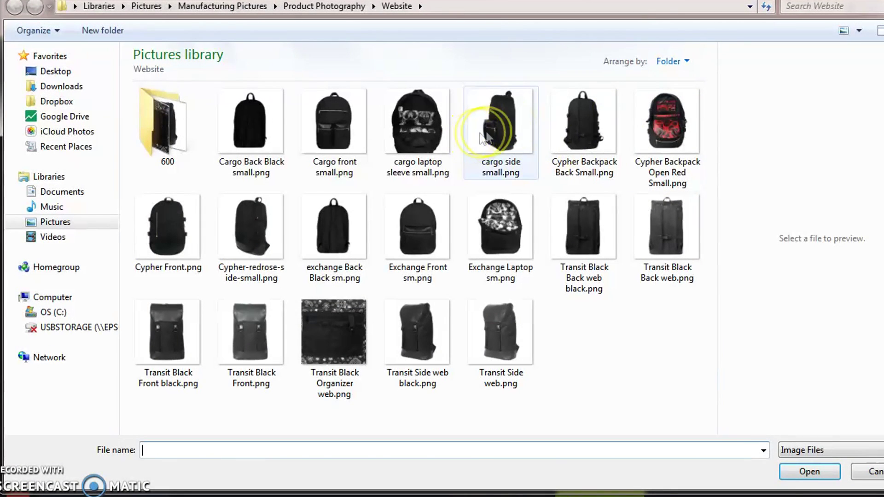
pyautogui.doubleClick(680, 129)
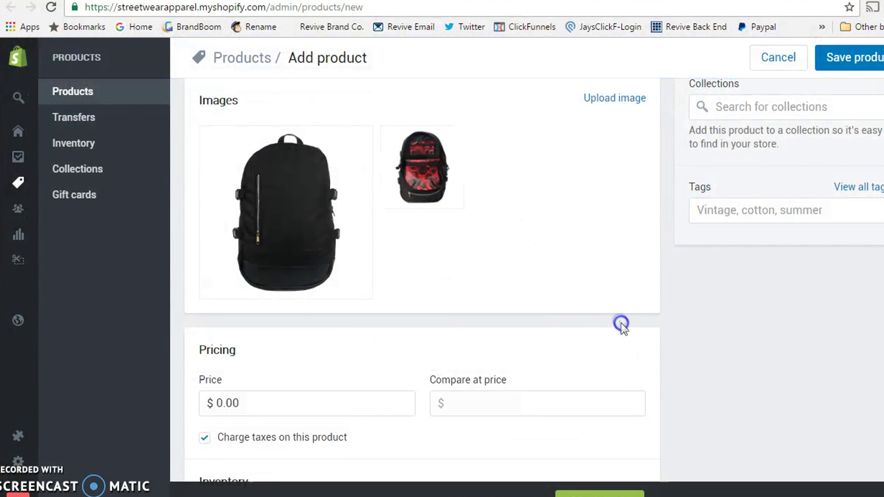
# - Set the product's price to $69.00 and stop charging taxes on it
pyautogui.scroll(-2, 617, 325)
pyautogui.click(291, 328)
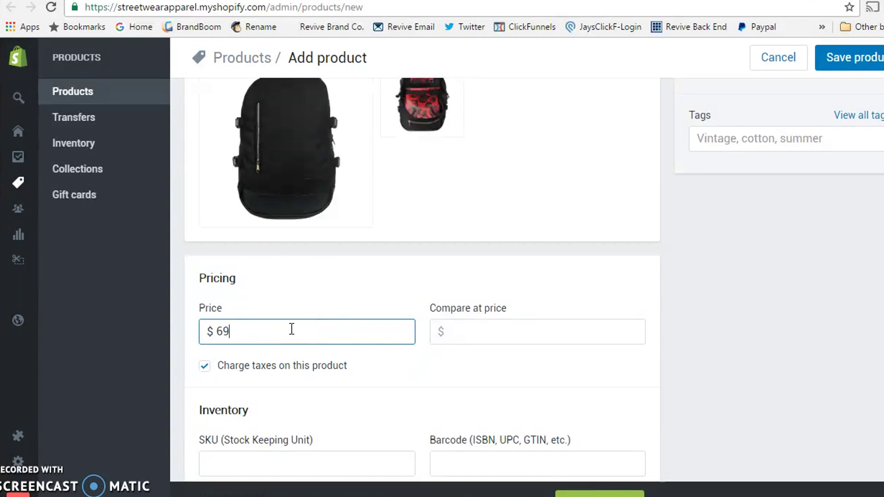
pyautogui.click(678, 348)
pyautogui.scroll(-4, 663, 343)
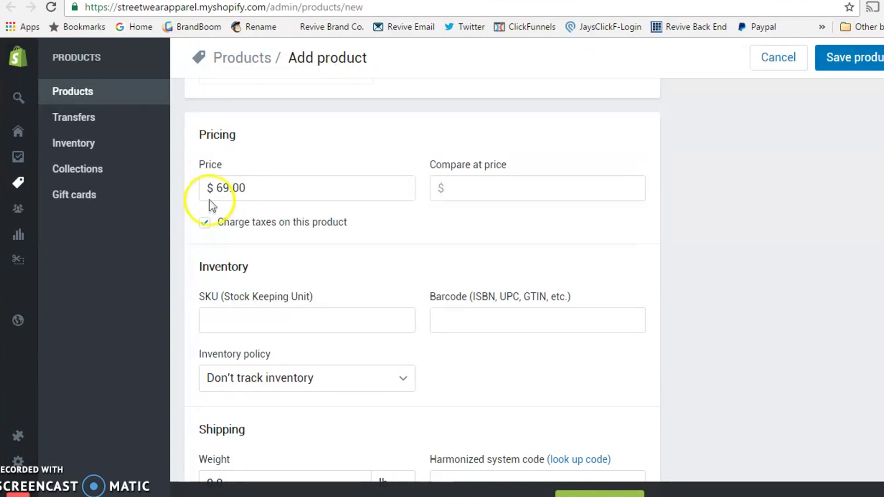
pyautogui.click(206, 223)
pyautogui.click(244, 181)
# - Have Shopify track the product's inventory with a quantity of 30, allowing customers to purchase it when out of stock
pyautogui.scroll(-2, 347, 225)
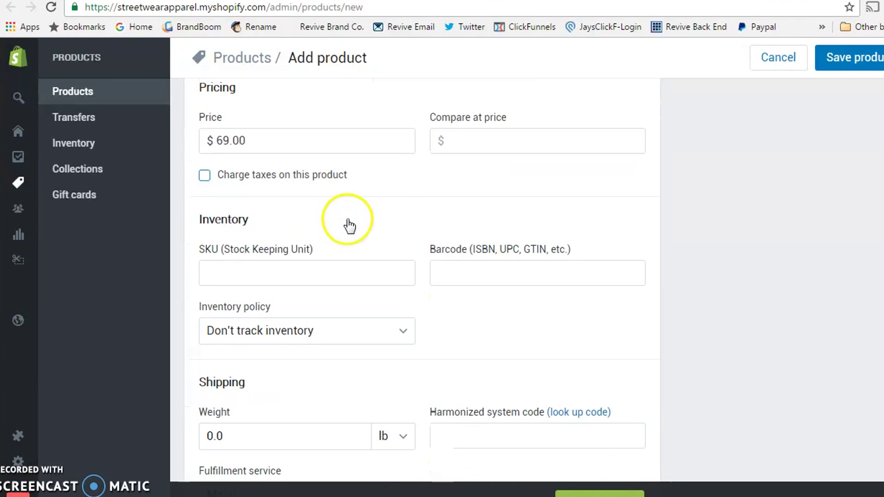
pyautogui.scroll(-3, 414, 207)
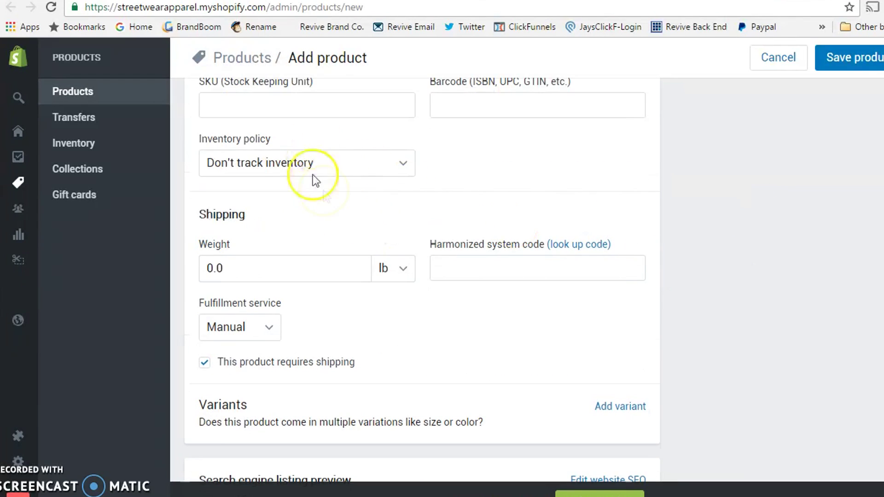
pyautogui.scroll(1, 322, 230)
pyautogui.click(285, 173)
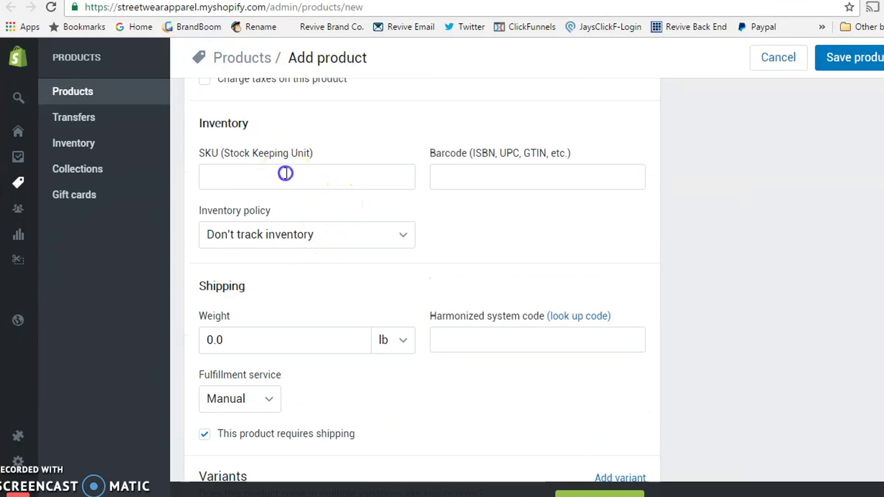
pyautogui.scroll(-1, 557, 226)
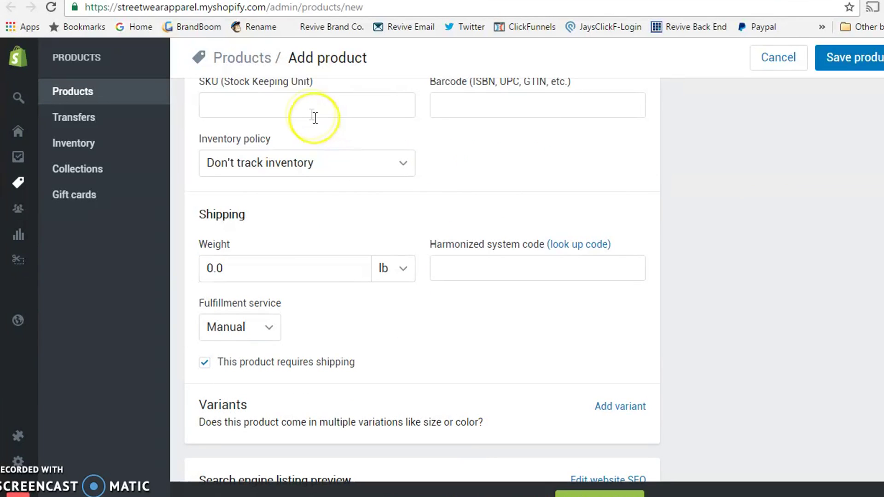
pyautogui.scroll(-1, 479, 159)
pyautogui.click(338, 99)
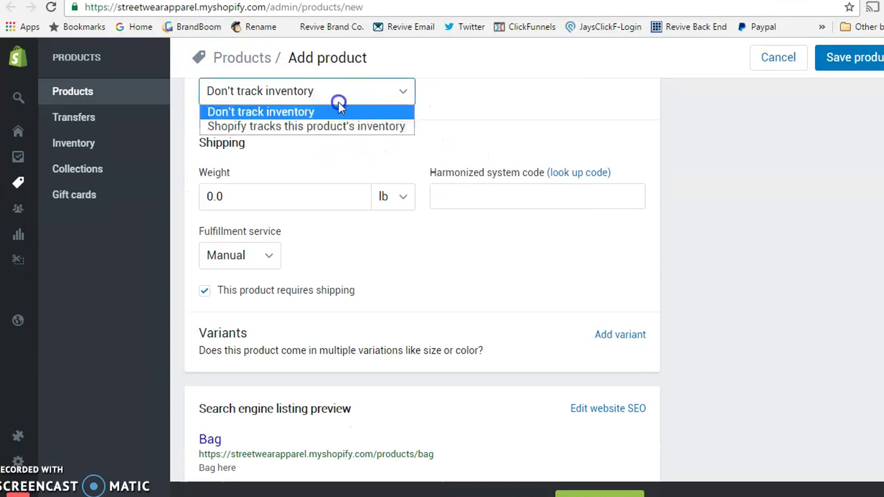
pyautogui.click(328, 125)
pyautogui.scroll(1, 599, 185)
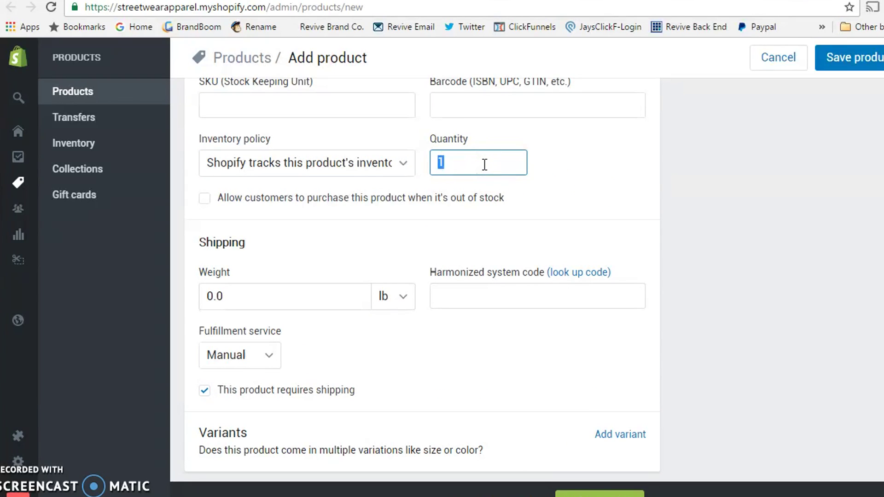
pyautogui.click(713, 165)
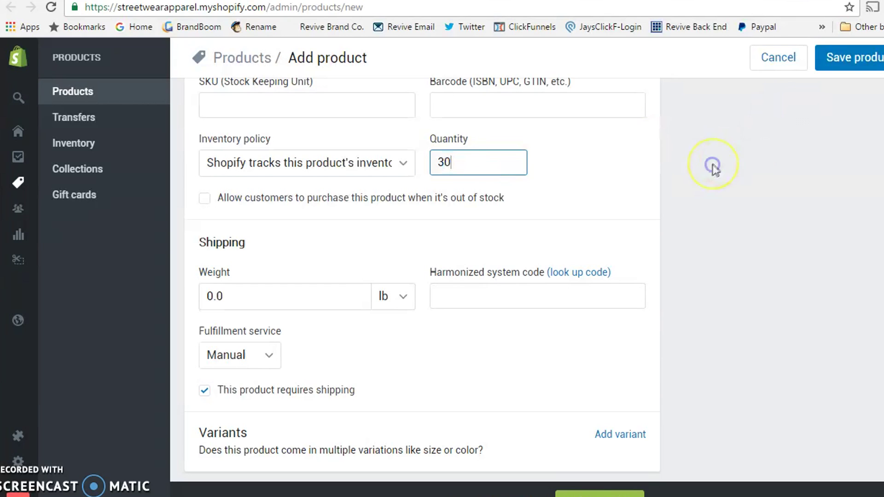
pyautogui.scroll(-1, 267, 220)
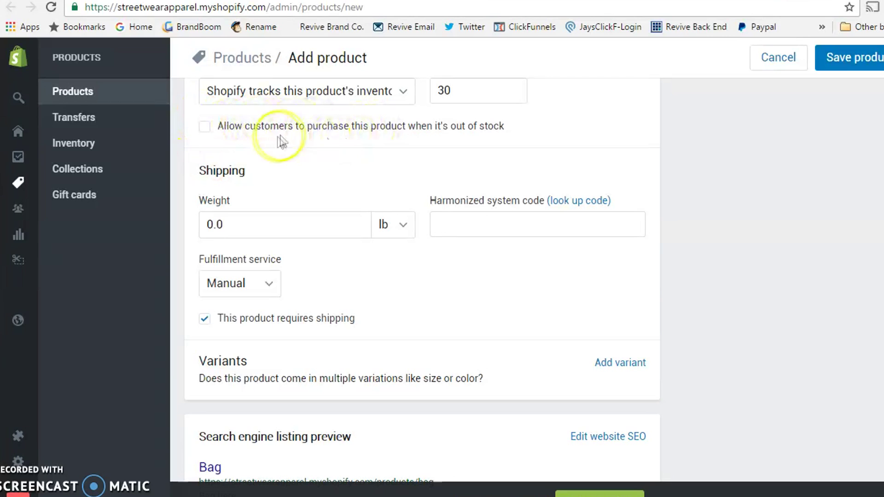
pyautogui.click(205, 127)
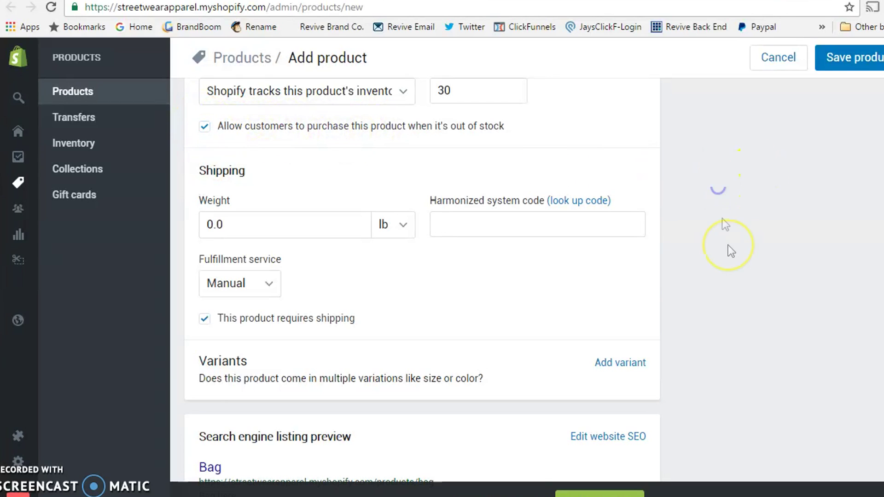
# - Set the product's shipping weight to 2 lb
pyautogui.scroll(-2, 525, 237)
pyautogui.click(234, 98)
pyautogui.scroll(1, 369, 227)
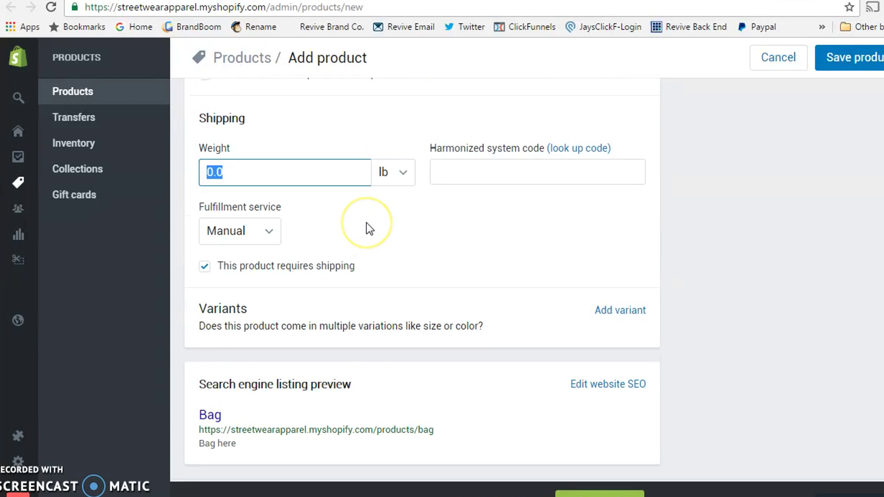
pyautogui.write('2')
pyautogui.click(511, 237)
# - Edit the product's search engine listing and set its page title to "Cypher"
pyautogui.scroll(-1, 732, 250)
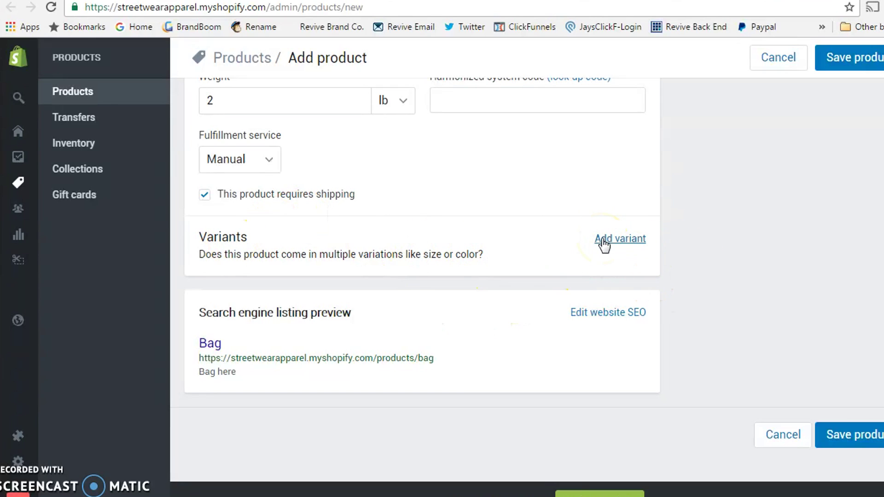
pyautogui.click(610, 312)
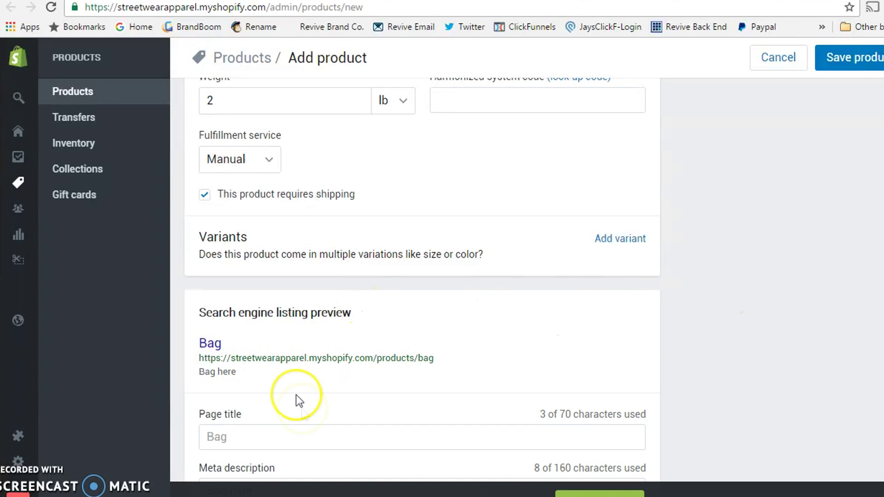
pyautogui.scroll(-3, 297, 394)
pyautogui.click(263, 293)
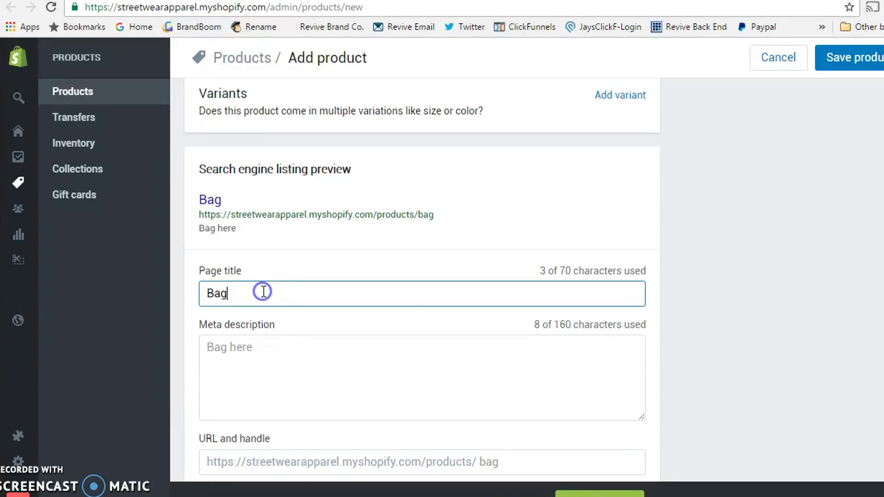
pyautogui.scroll(2, 263, 292)
pyautogui.click(265, 365)
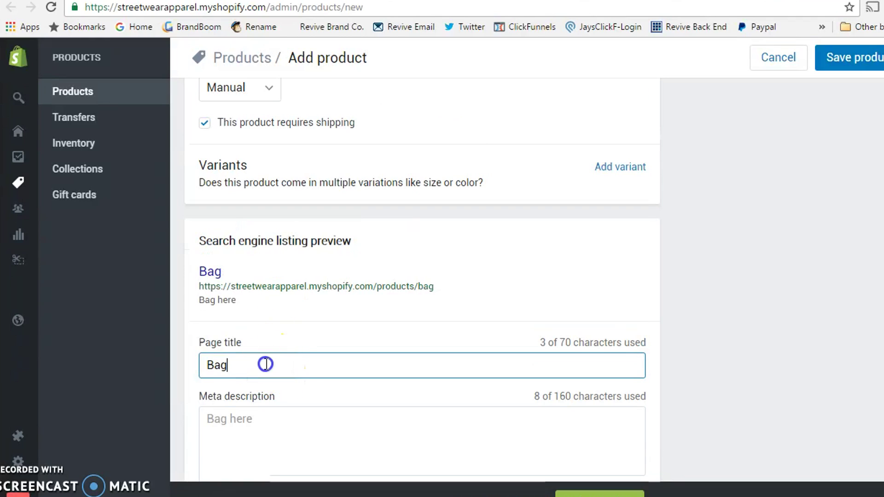
pyautogui.write('Cypher')
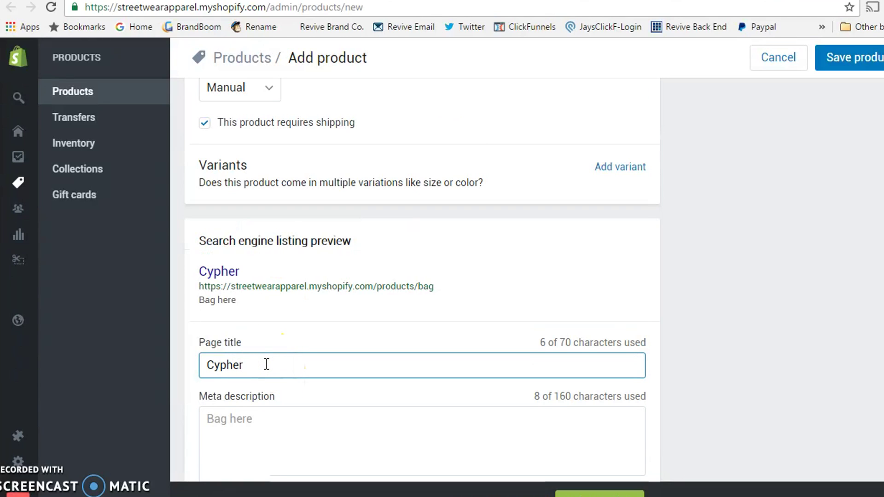
# - Set the product's meta description to "Cypher red rose limited edition."
pyautogui.click(249, 421)
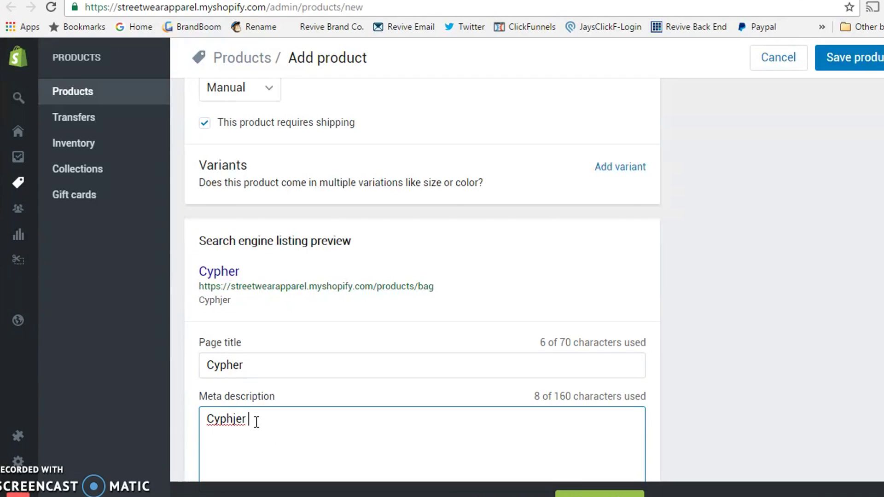
pyautogui.write('Cypher red rose limited edition.')
pyautogui.scroll(-4, 717, 418)
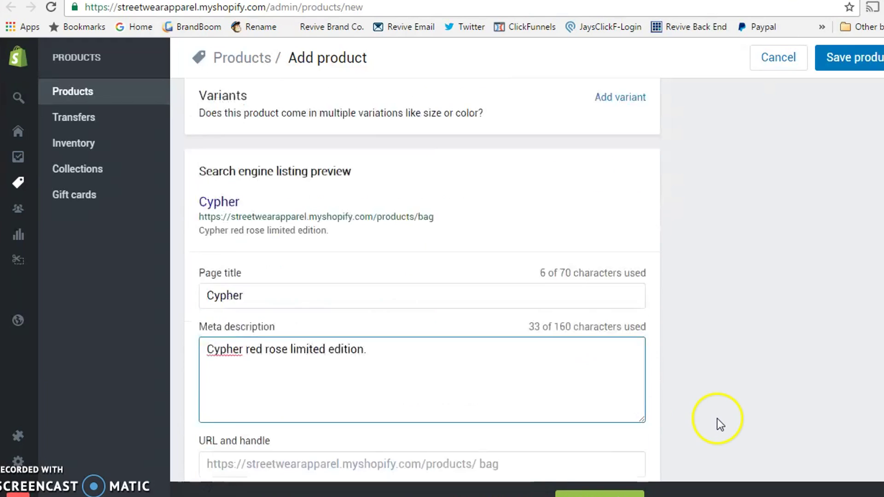
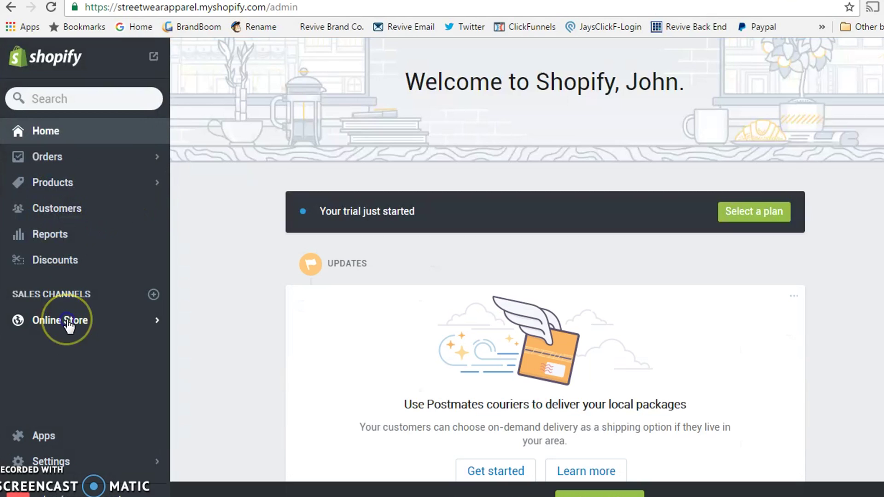
# - Open the online store's Brooklyn theme for customizing and check how the bag appears on the preview's Catalog page
pyautogui.click(73, 325)
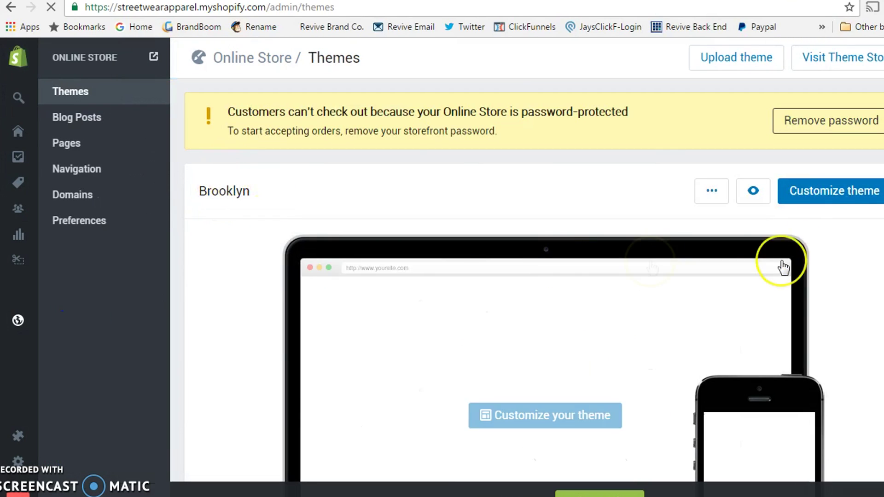
pyautogui.click(806, 199)
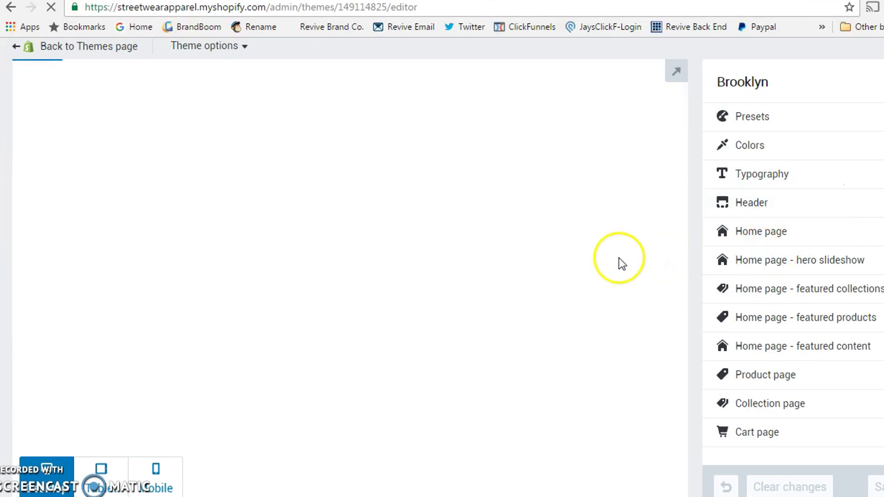
pyautogui.click(443, 92)
pyautogui.scroll(-5, 481, 330)
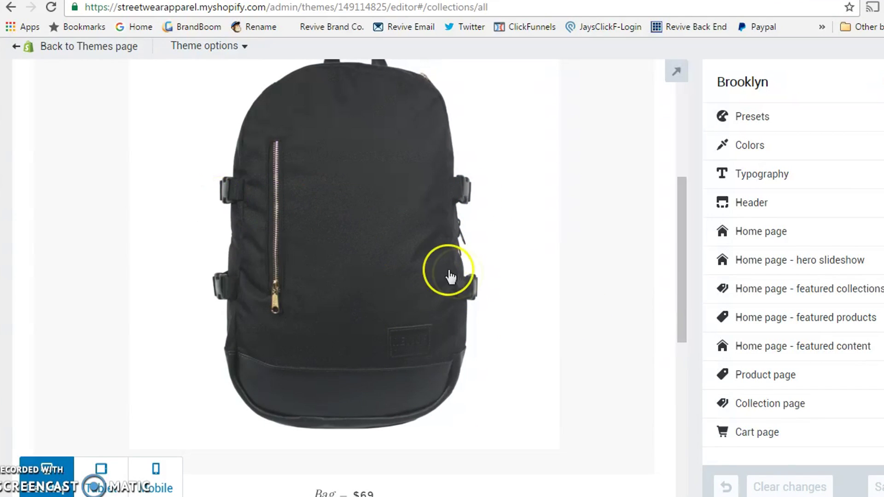
pyautogui.scroll(-7, 454, 278)
pyautogui.scroll(7, 474, 285)
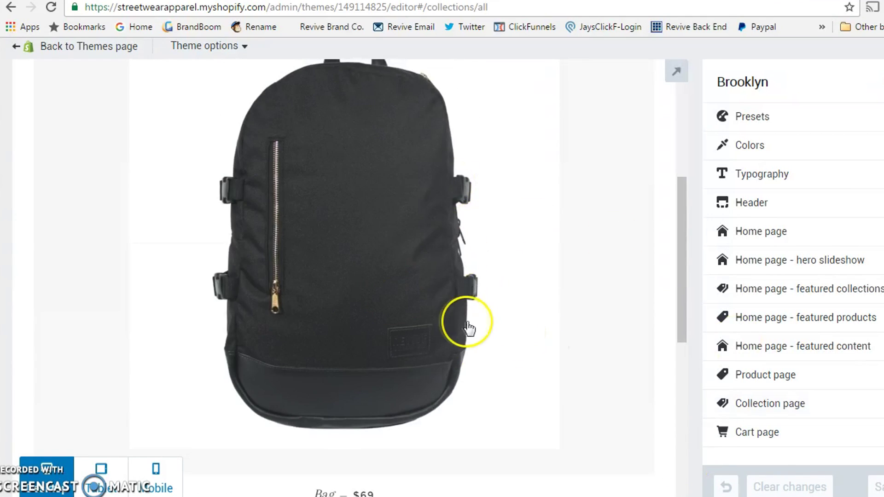
pyautogui.scroll(5, 465, 327)
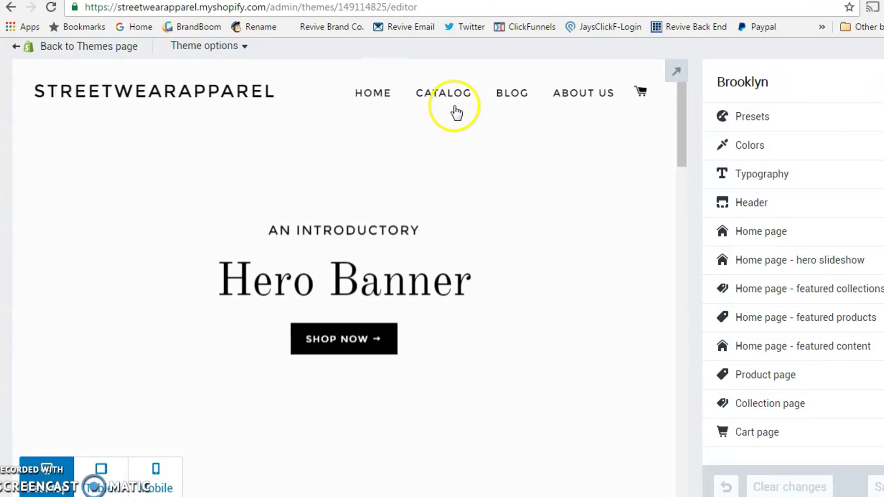
# - Examine the Featured Collections and Featured Products sections in the home page preview
pyautogui.scroll(-10, 558, 272)
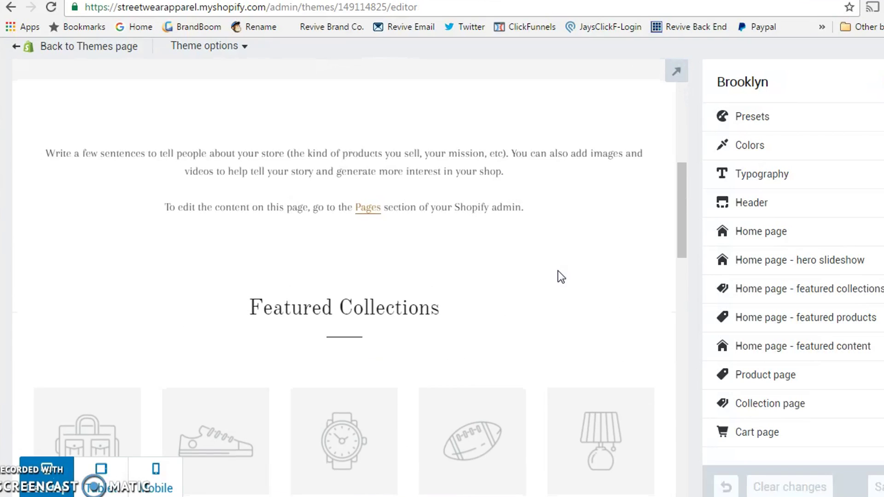
pyautogui.scroll(-5, 559, 276)
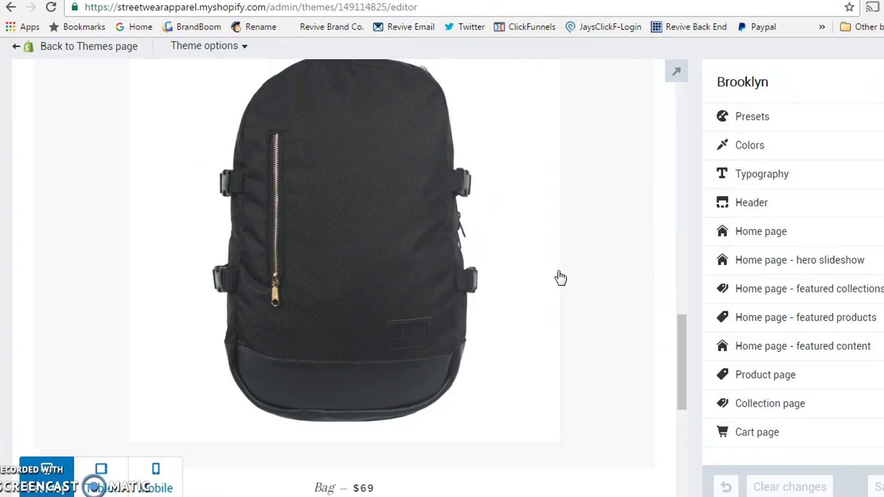
pyautogui.scroll(4, 536, 274)
pyautogui.click(534, 272)
pyautogui.scroll(5, 414, 222)
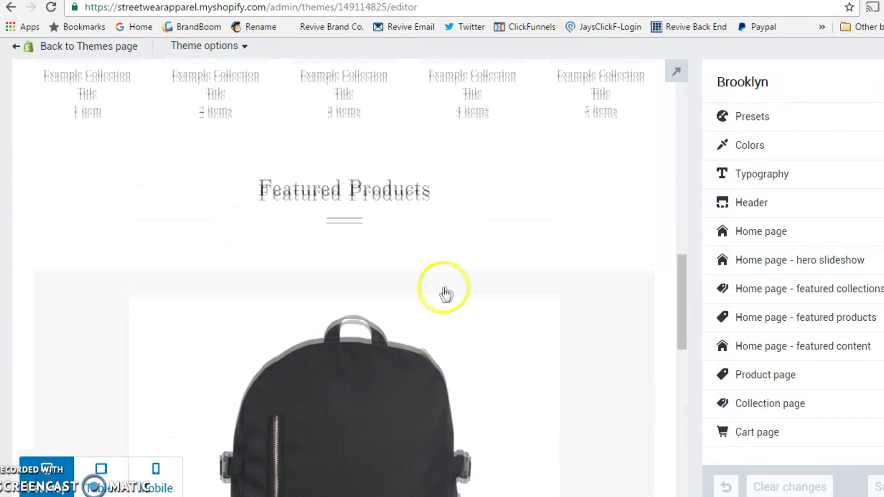
pyautogui.scroll(-15, 450, 411)
pyautogui.scroll(15, 479, 404)
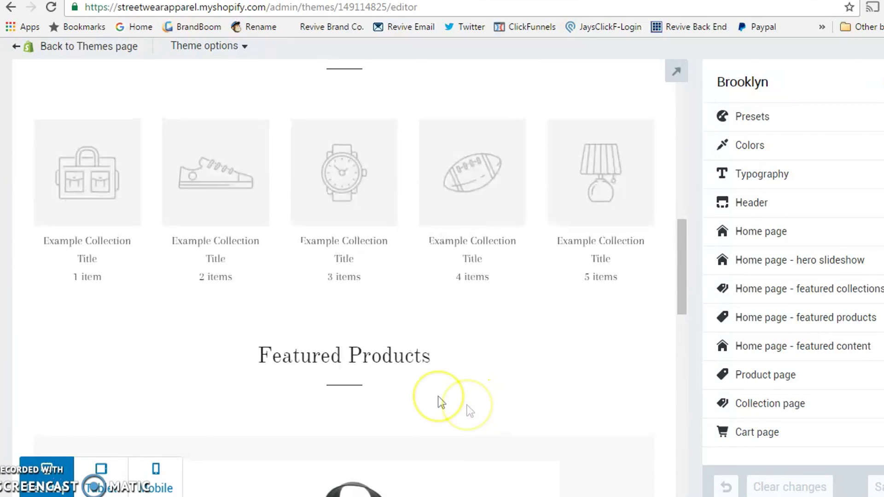
# - Add a collection from the home page's Featured Collections placeholder, titled "Summer Picks" with the description "Etc."
pyautogui.moveTo(154, 174)
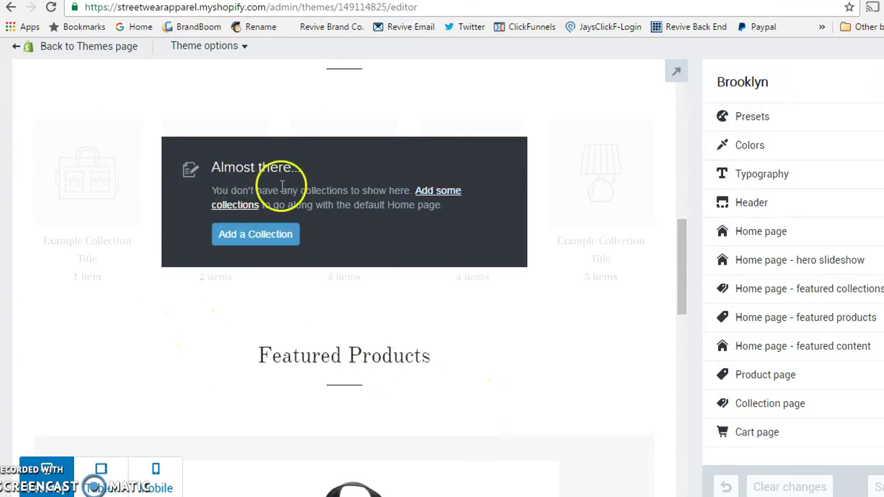
pyautogui.click(295, 237)
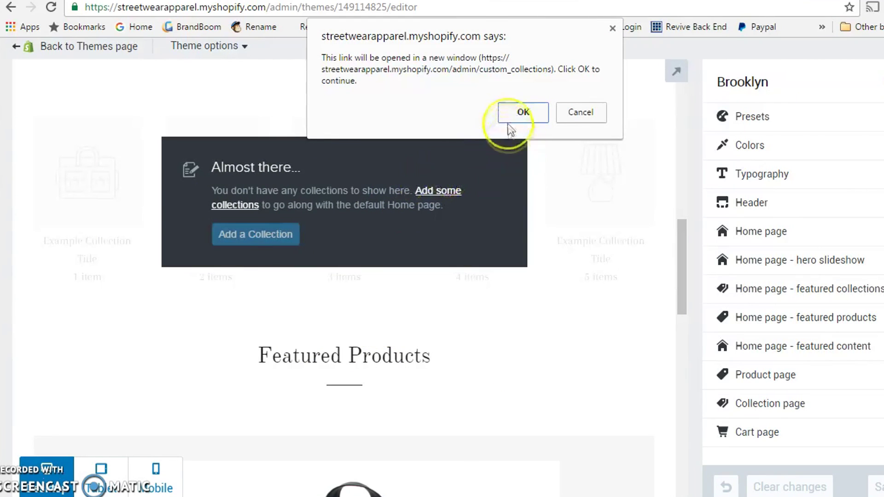
pyautogui.click(518, 113)
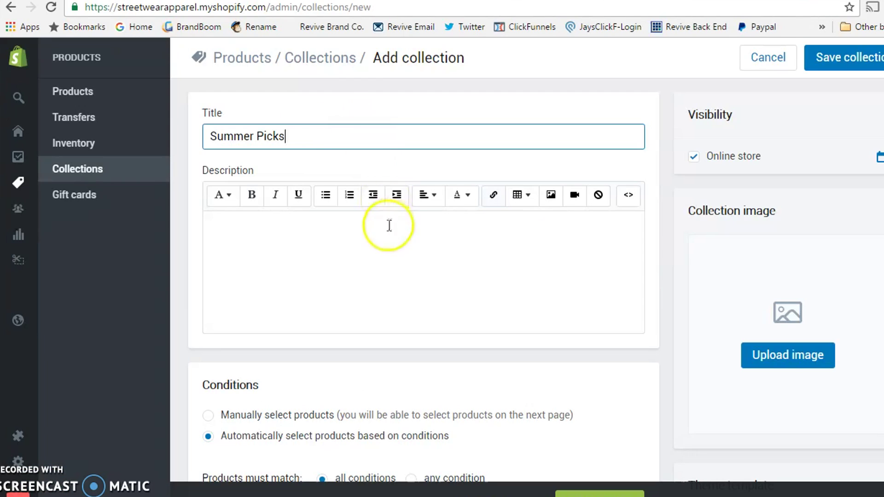
pyautogui.click(387, 244)
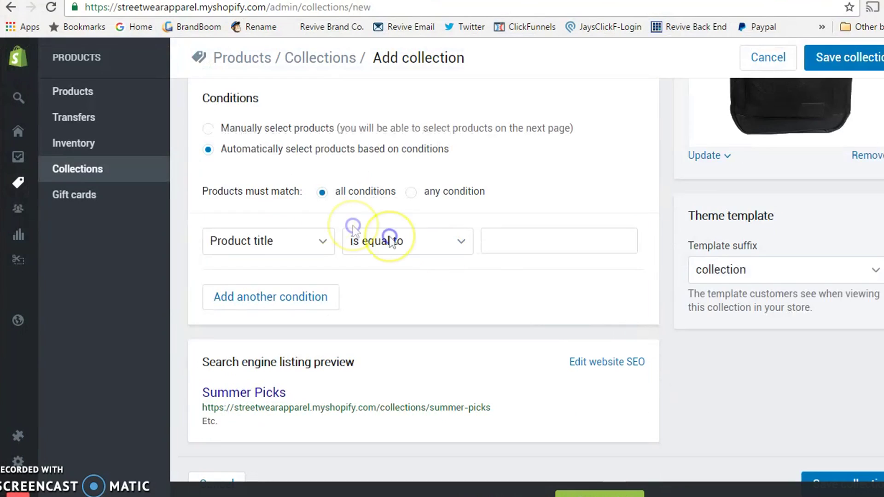
# - Base the Summer Picks collection's automatic condition on the product tag being equal to a value, and save the collection
pyautogui.click(367, 235)
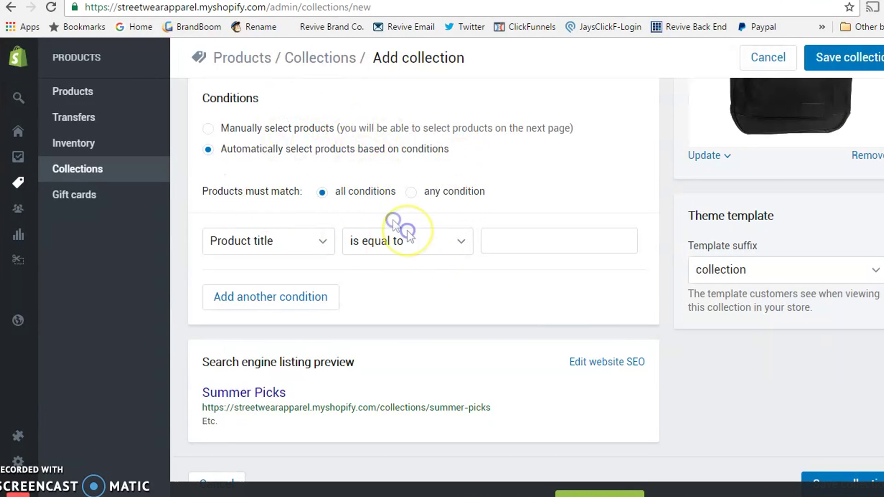
pyautogui.click(297, 234)
pyautogui.click(297, 235)
pyautogui.click(448, 249)
pyautogui.click(280, 240)
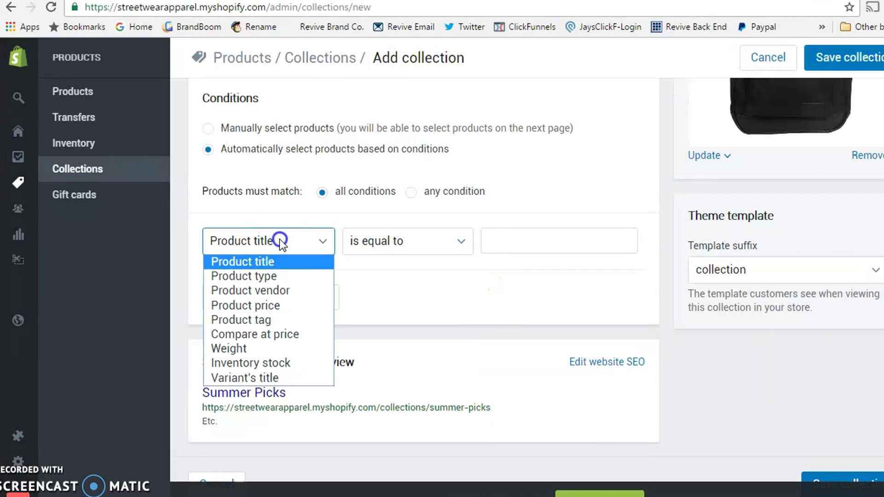
pyautogui.click(280, 319)
pyautogui.click(364, 278)
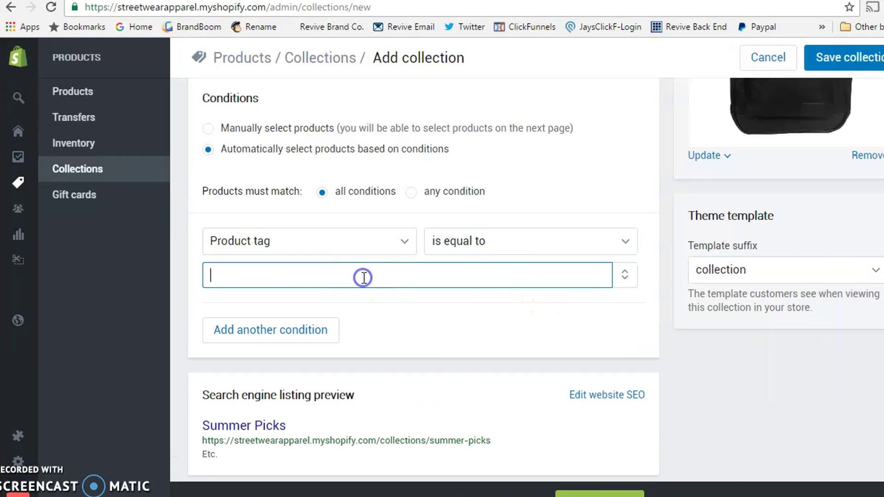
pyautogui.scroll(-2, 364, 278)
pyautogui.click(850, 446)
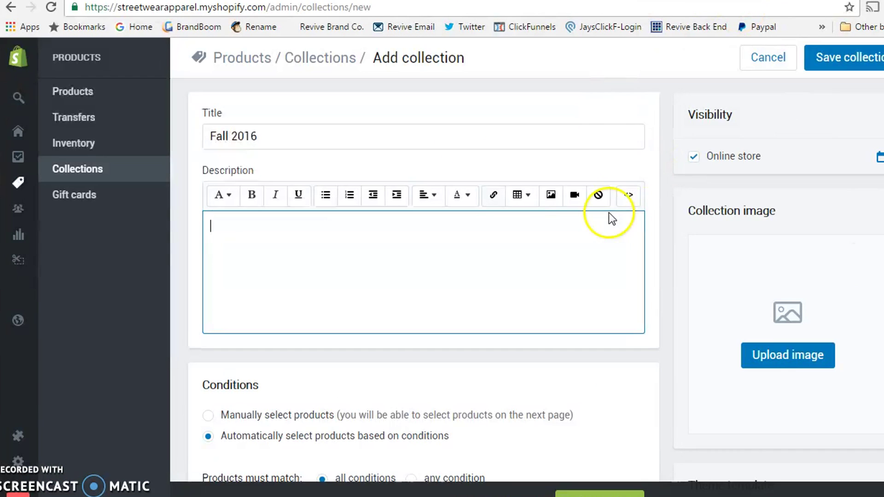
# - Look over the conditions and search engine listing of the new collection titled "Fall 2016"
pyautogui.scroll(-7, 612, 217)
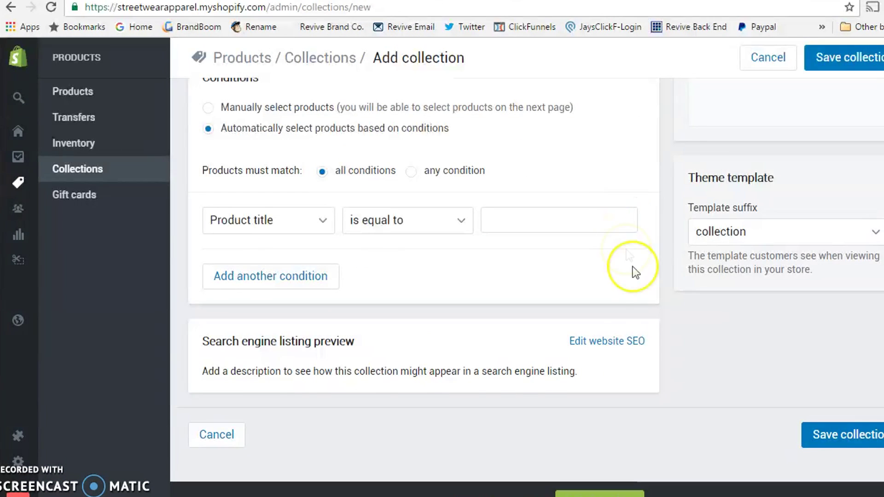
pyautogui.scroll(7, 537, 313)
pyautogui.click(316, 277)
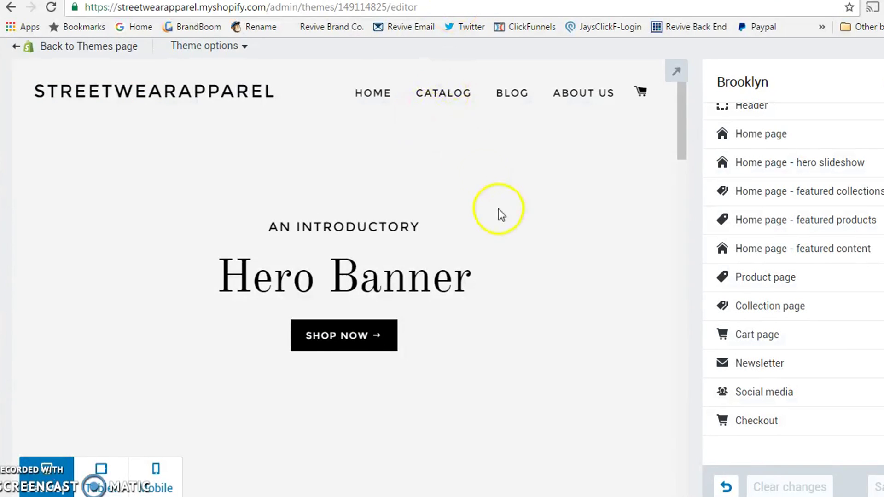
# - Check how the Summer Picks collection and the bag product appear in the theme's home page preview
pyautogui.scroll(-5, 470, 184)
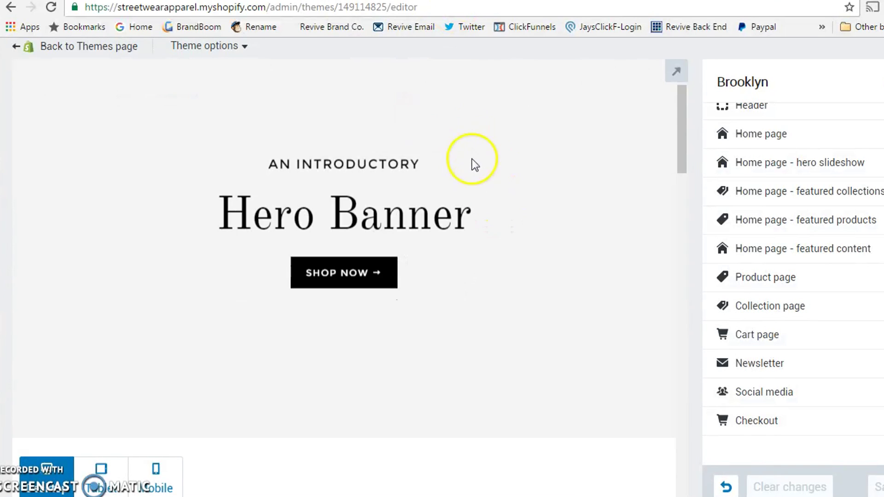
pyautogui.scroll(-5, 450, 250)
pyautogui.scroll(-6, 431, 260)
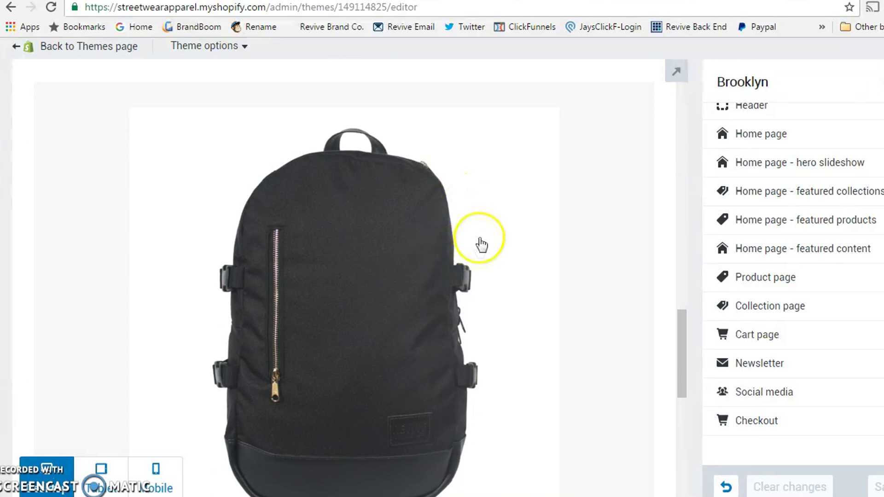
pyautogui.scroll(-5, 480, 244)
pyautogui.scroll(20, 495, 296)
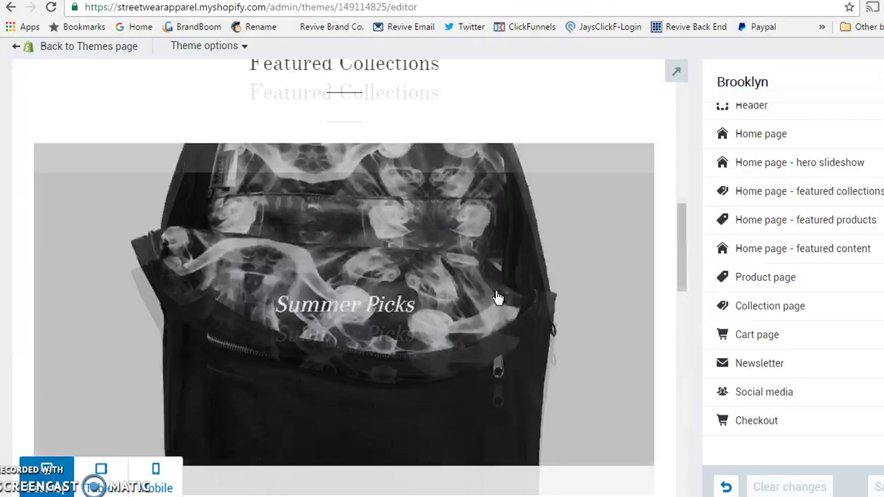
pyautogui.scroll(4, 499, 297)
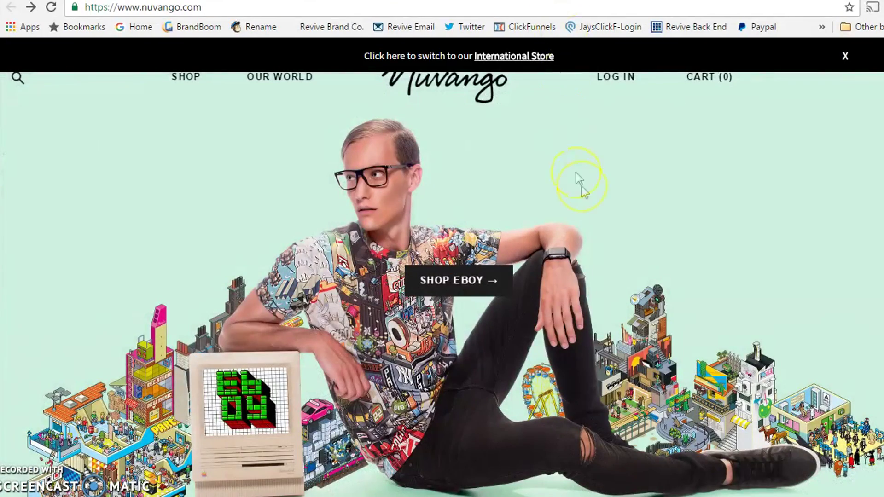
# - Examine the Nuvango store's home page as an example, from the hero slideshow through the collection tiles to the sections below
pyautogui.scroll(-6, 725, 217)
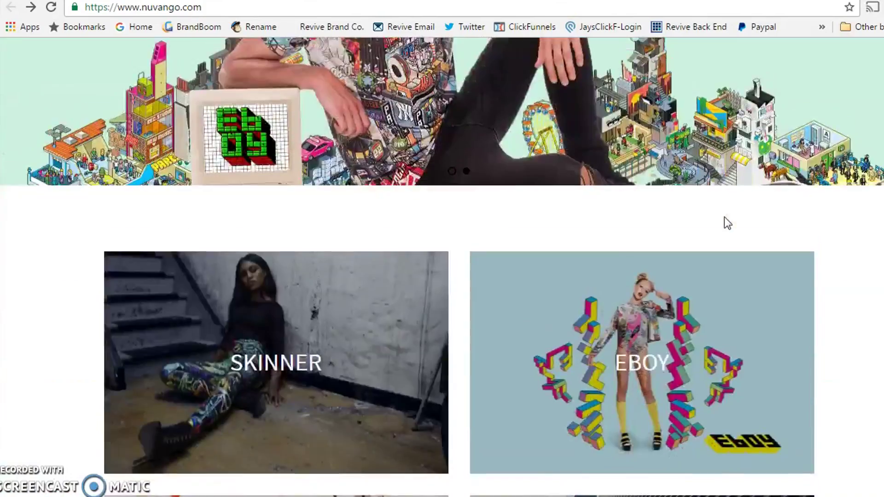
pyautogui.scroll(6, 667, 158)
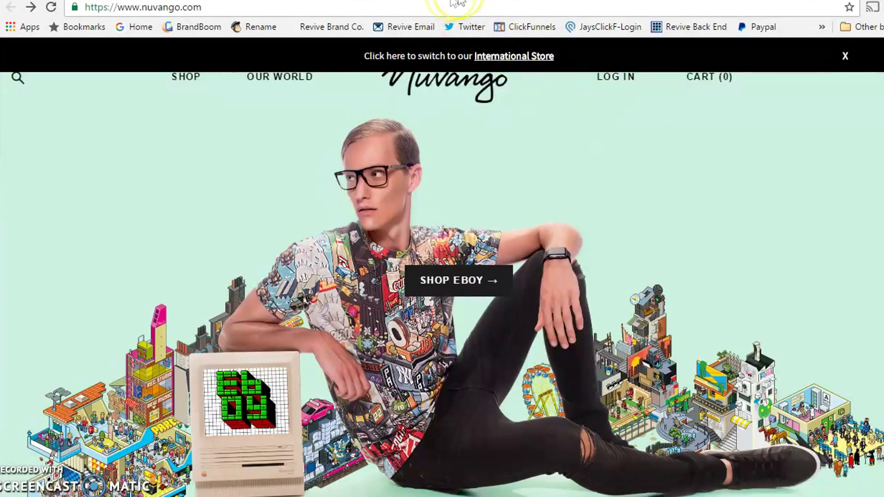
pyautogui.scroll(-5, 576, 235)
pyautogui.scroll(5, 581, 238)
pyautogui.scroll(-2, 598, 220)
pyautogui.scroll(-9, 599, 220)
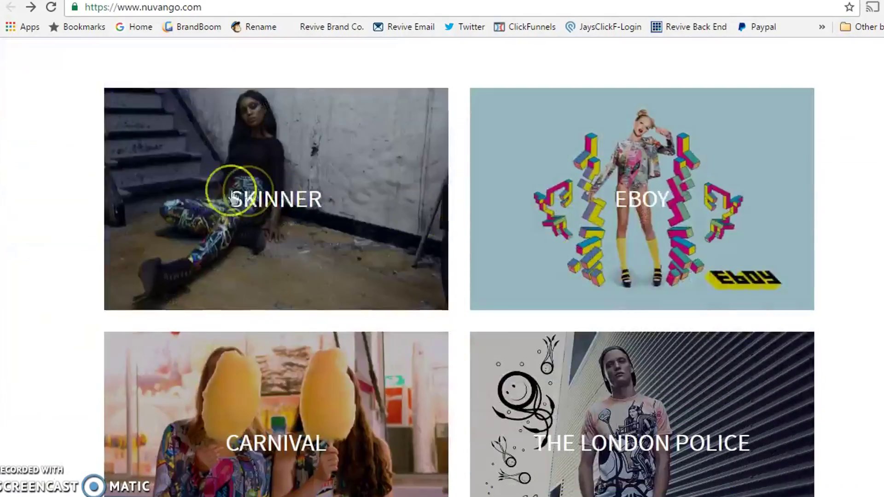
pyautogui.scroll(-3, 669, 176)
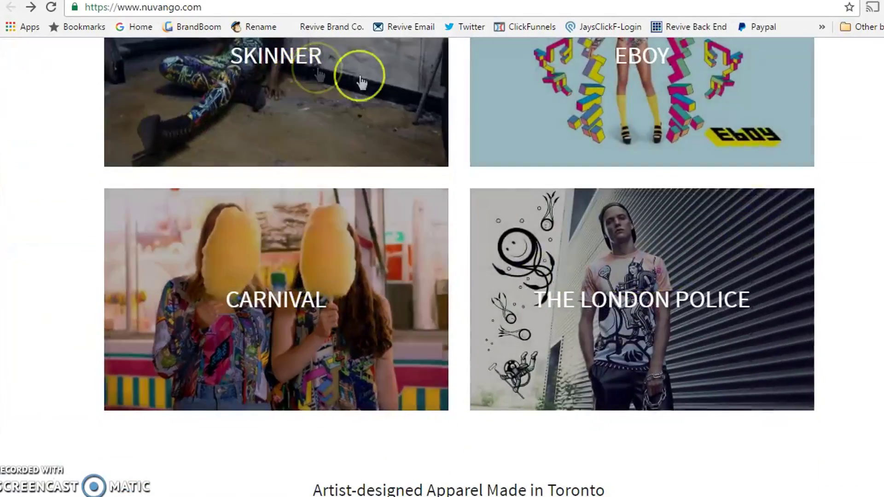
pyautogui.scroll(2, 369, 221)
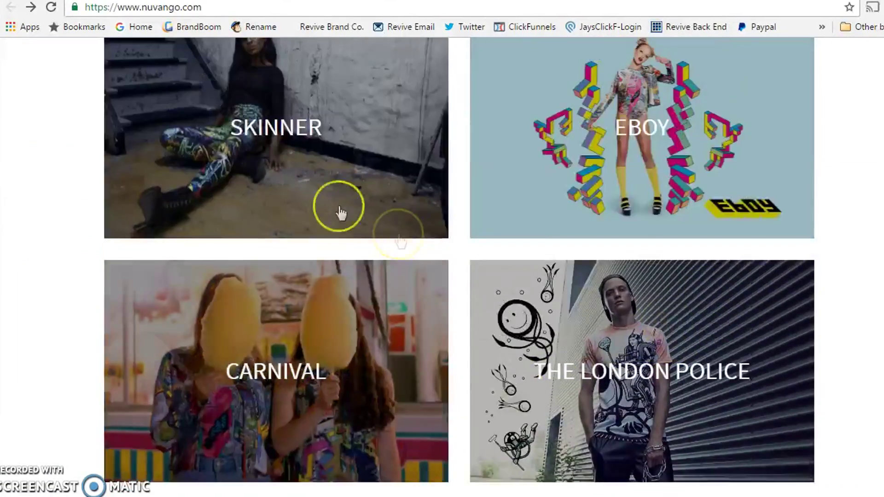
pyautogui.scroll(-3, 558, 257)
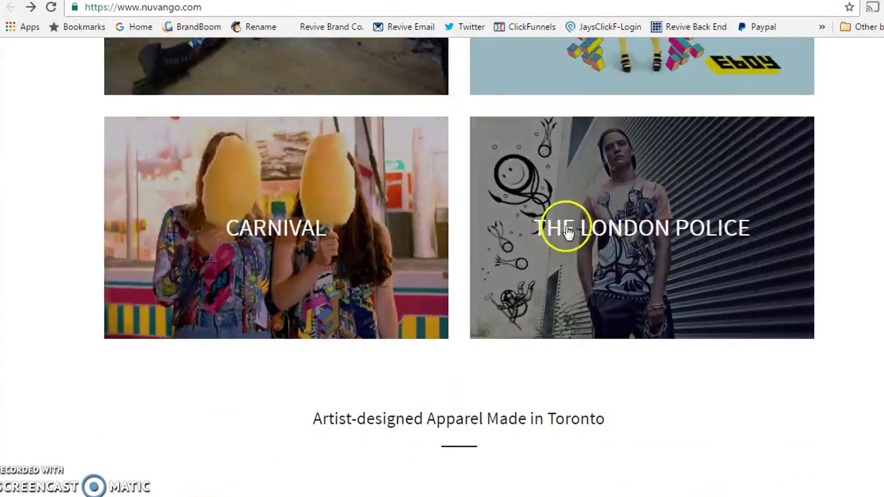
pyautogui.scroll(-5, 564, 230)
pyautogui.scroll(-3, 451, 221)
pyautogui.scroll(-3, 746, 242)
pyautogui.scroll(-3, 704, 235)
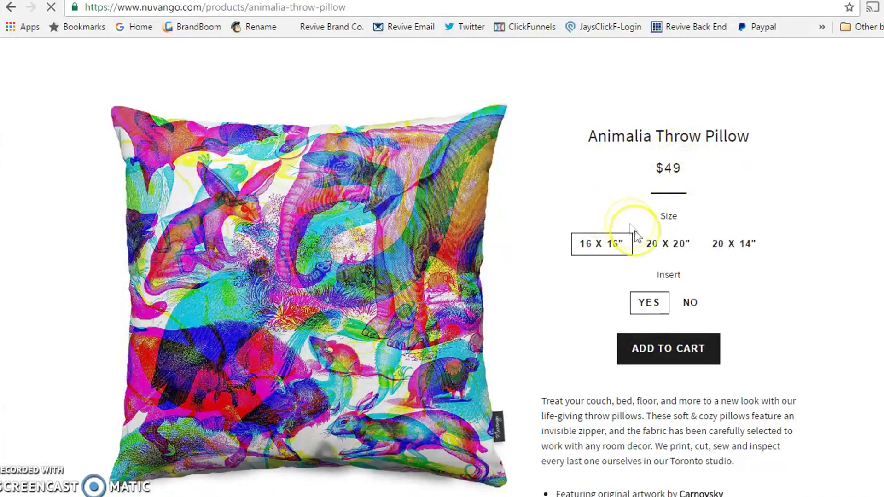
# - Choose the 20 x 20" size of the Animalia Throw Pillow and look through its product page
pyautogui.click(663, 243)
pyautogui.scroll(-10, 681, 248)
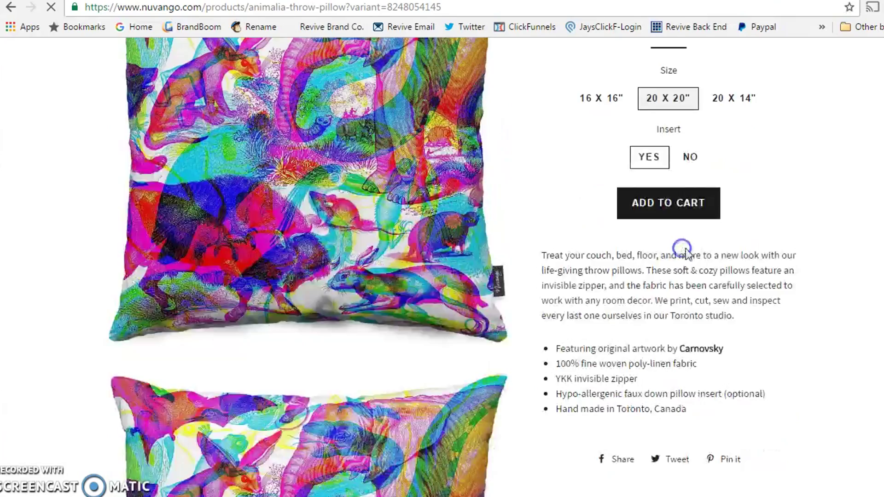
pyautogui.scroll(-20, 483, 254)
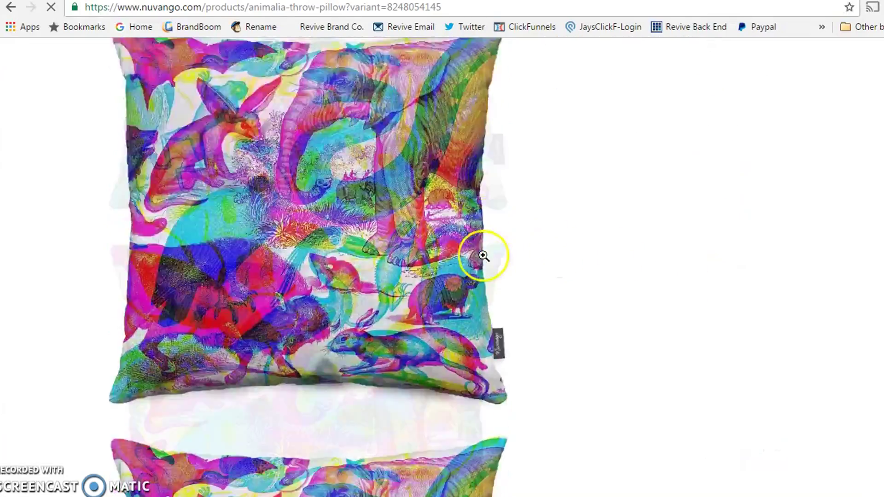
# - Add the 20 x 20" Animalia Throw Pillow with insert to the cart and proceed to checkout
pyautogui.scroll(20, 498, 295)
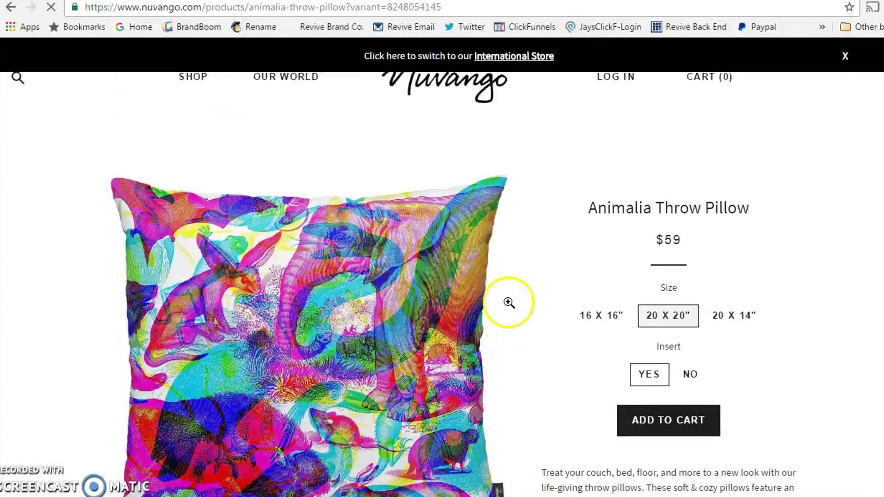
pyautogui.click(690, 422)
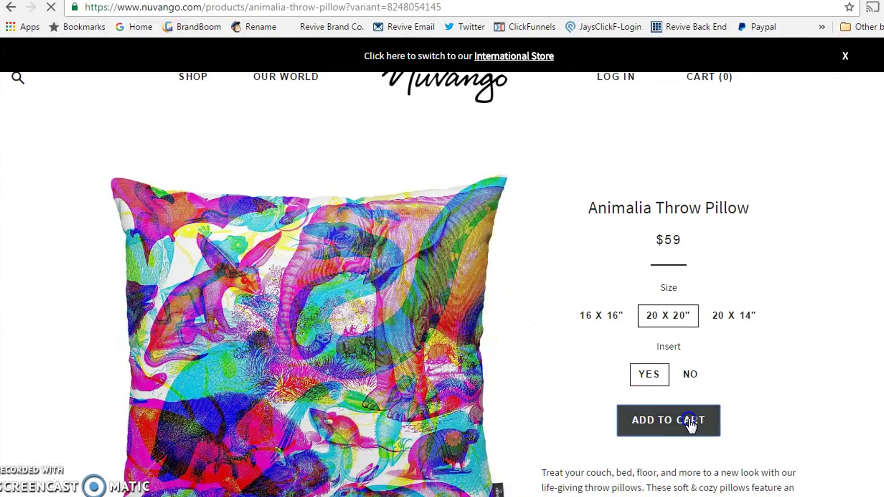
pyautogui.scroll(-3, 519, 250)
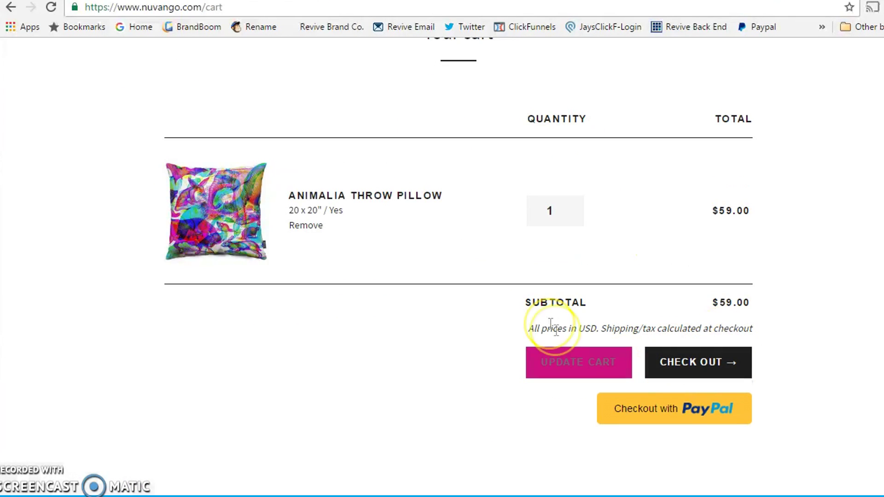
pyautogui.click(713, 362)
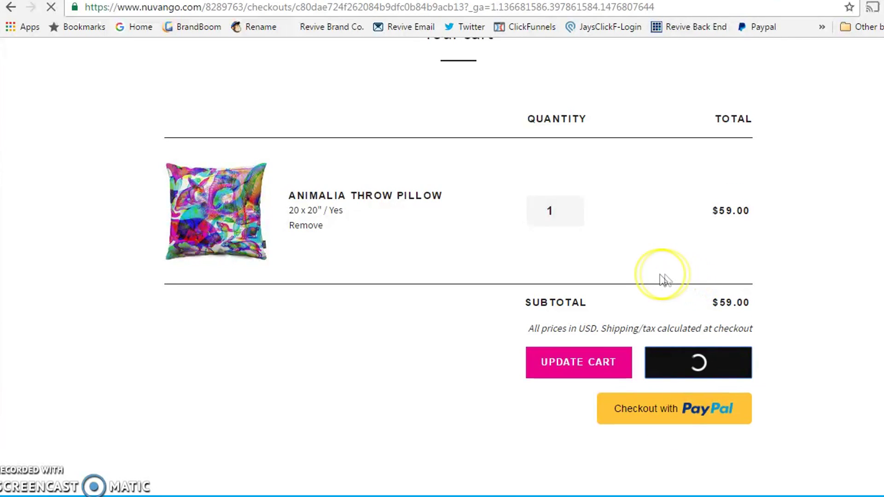
# - Look through the example store's checkout page, including the customer information, shipping address and discount code fields
pyautogui.scroll(-2, 409, 188)
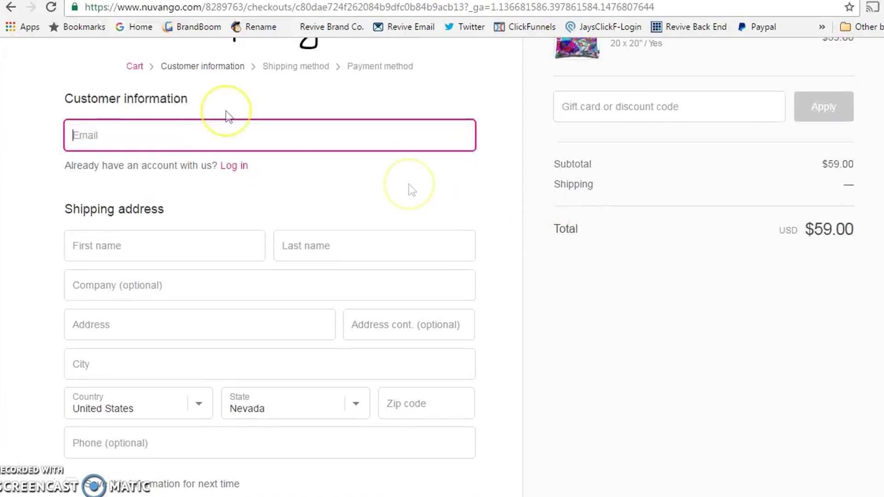
pyautogui.scroll(-3, 207, 141)
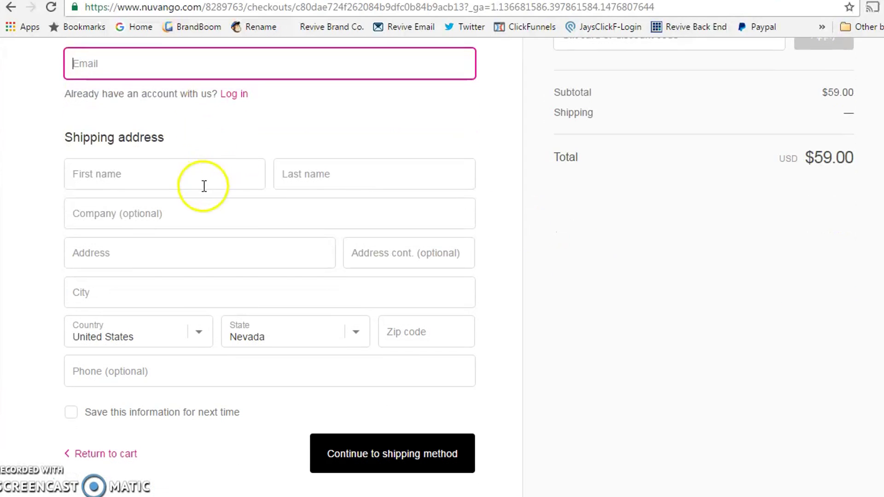
pyautogui.click(172, 148)
pyautogui.click(244, 184)
pyautogui.click(223, 223)
pyautogui.scroll(2, 435, 379)
pyautogui.scroll(3, 566, 438)
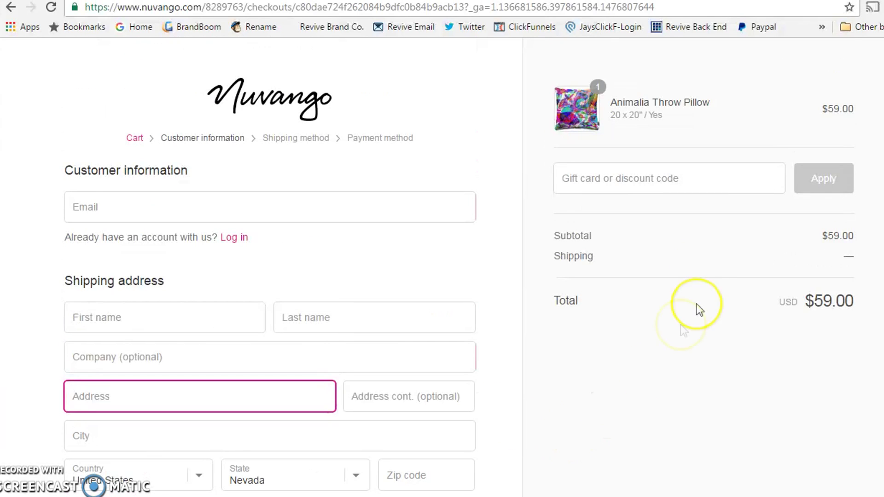
pyautogui.click(734, 183)
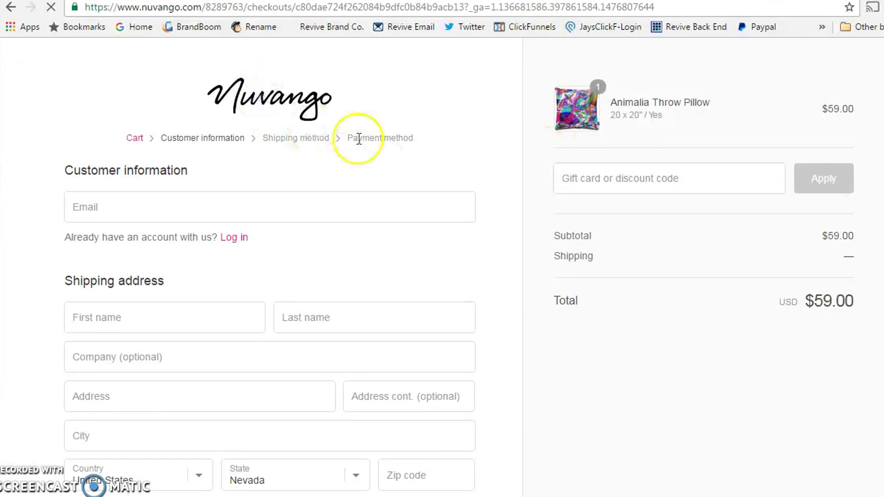
# - Return to the Nuvango home page and look over its collection tiles
pyautogui.click(313, 97)
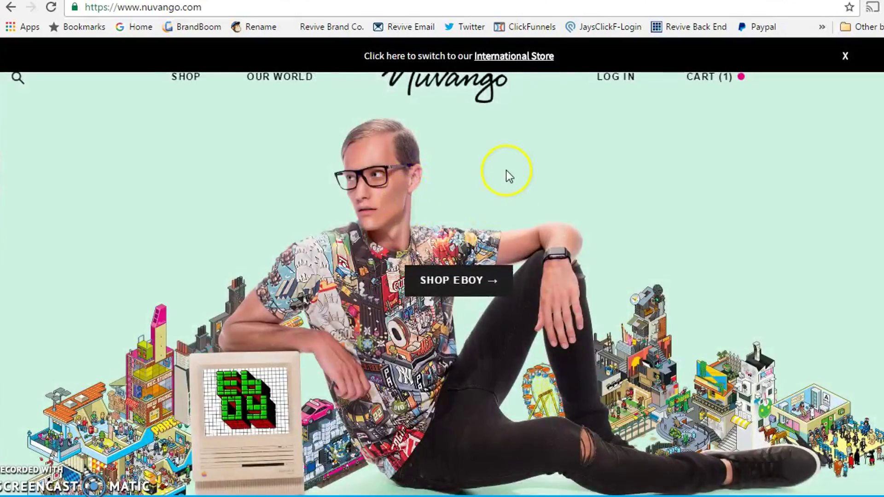
pyautogui.scroll(-3, 506, 174)
pyautogui.scroll(-8, 509, 176)
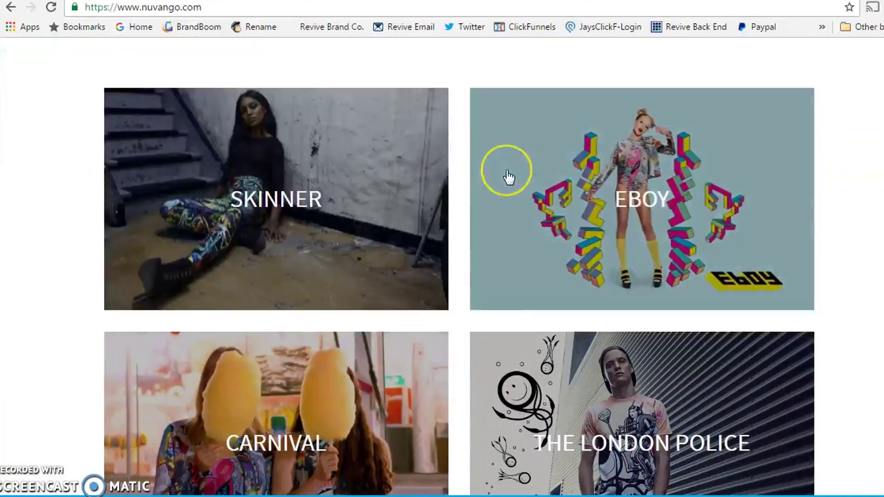
pyautogui.scroll(-7, 509, 176)
pyautogui.scroll(6, 450, 198)
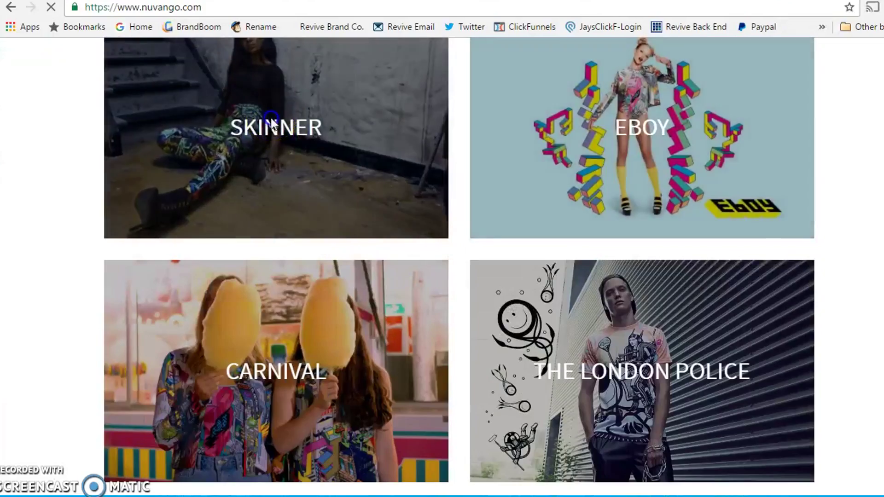
# - Browse the Skinner collection's banner and products, and expand the store's Shop categories
pyautogui.click(382, 140)
pyautogui.scroll(-9, 489, 203)
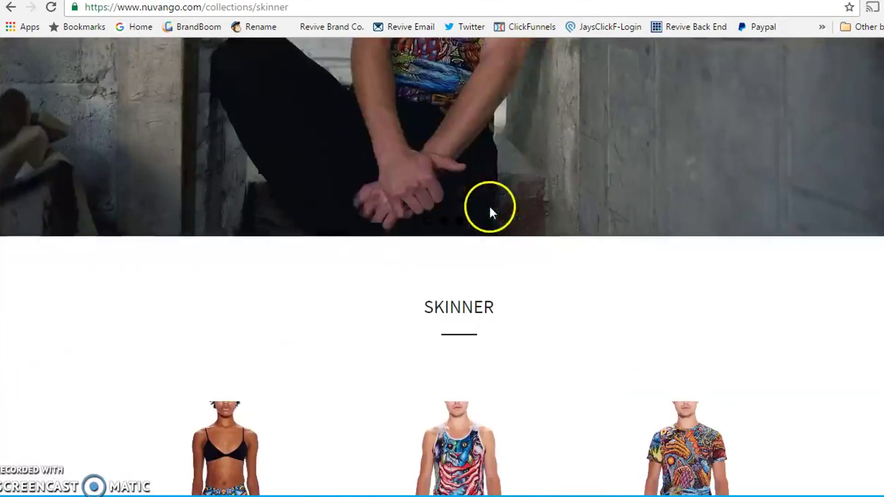
pyautogui.scroll(-17, 492, 212)
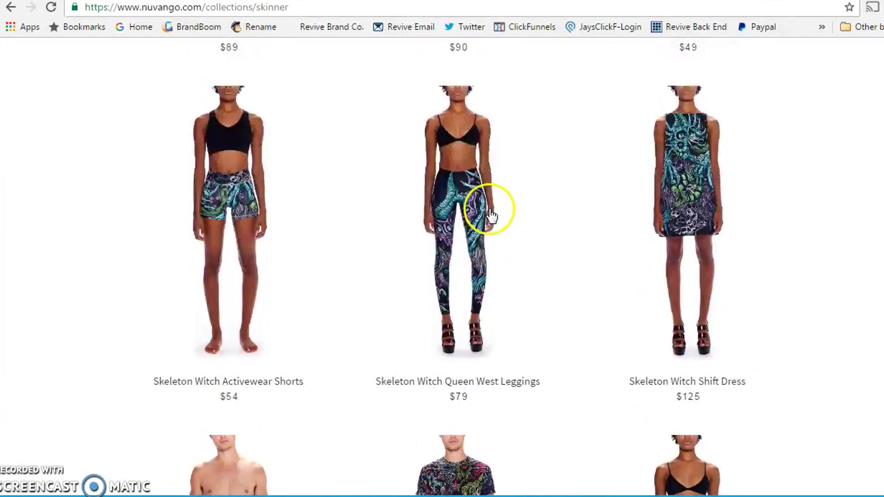
pyautogui.scroll(20, 492, 214)
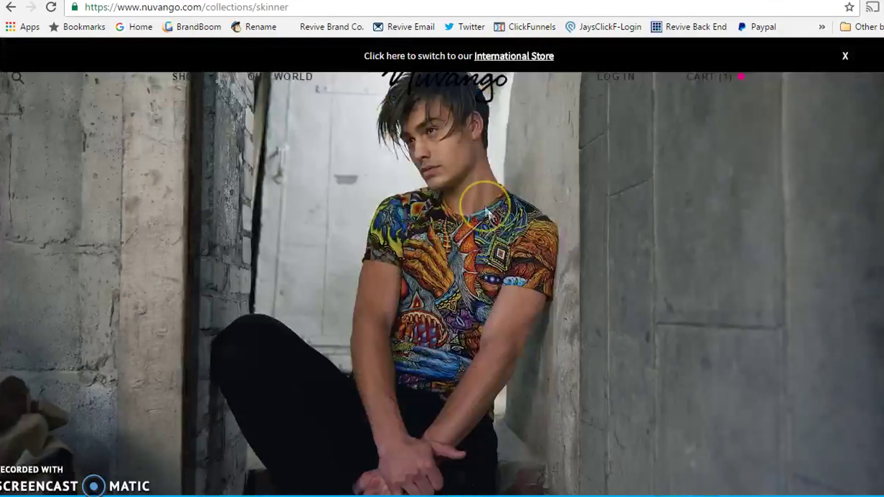
pyautogui.moveTo(289, 95)
pyautogui.click(189, 78)
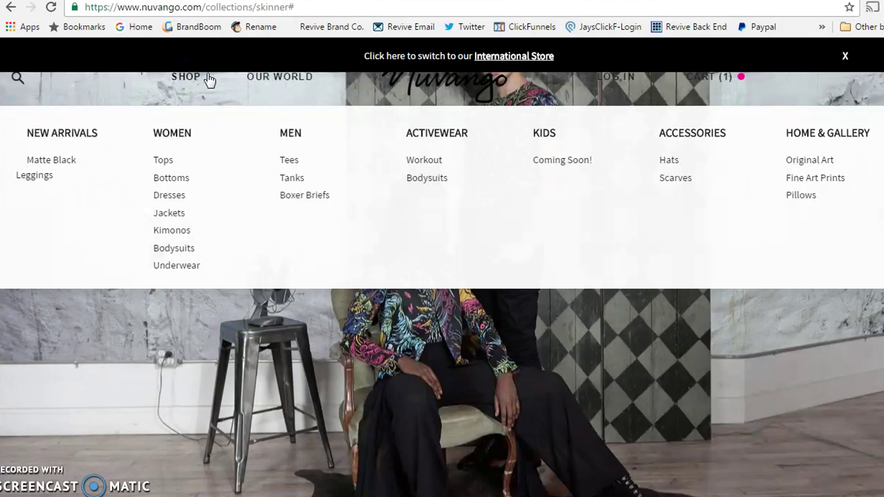
# - Switch back to the Shopify admin and review the store address in the General settings
pyautogui.hotkey('ctrl', 'Tab')
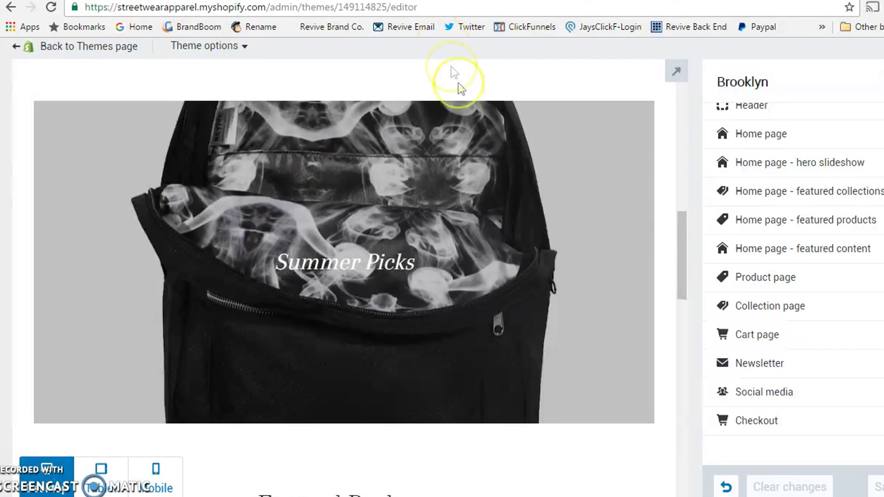
pyautogui.hotkey('ctrl', 'Tab')
pyautogui.scroll(-4, 386, 198)
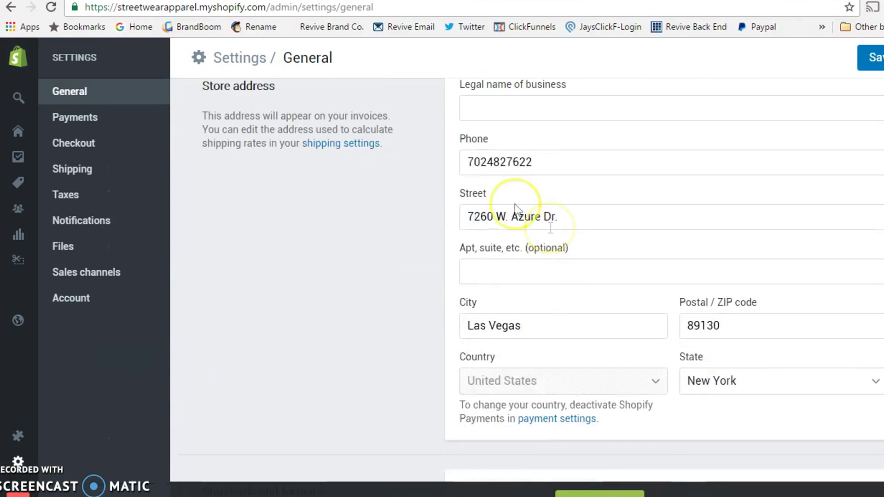
pyautogui.scroll(-5, 677, 237)
# - Review the payment providers in the Payments settings and open the account setup for Shopify Payments
pyautogui.hotkey('ctrl', 'Tab')
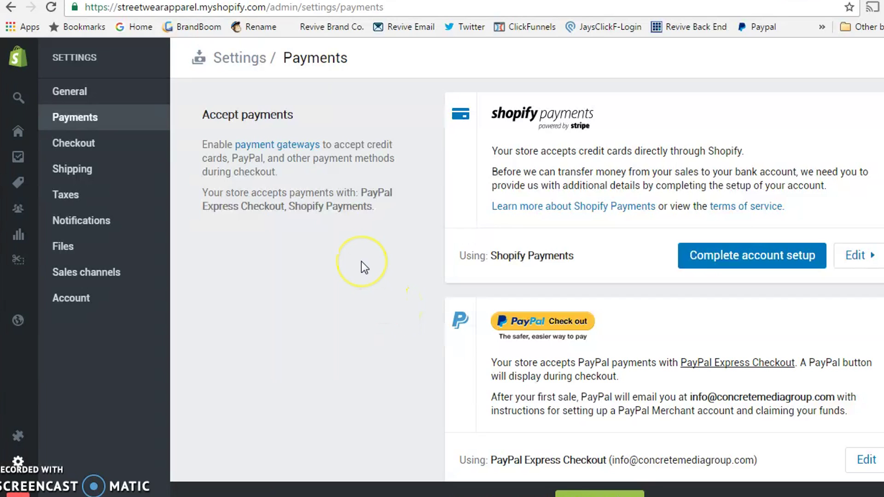
pyautogui.scroll(-3, 361, 260)
pyautogui.scroll(3, 361, 261)
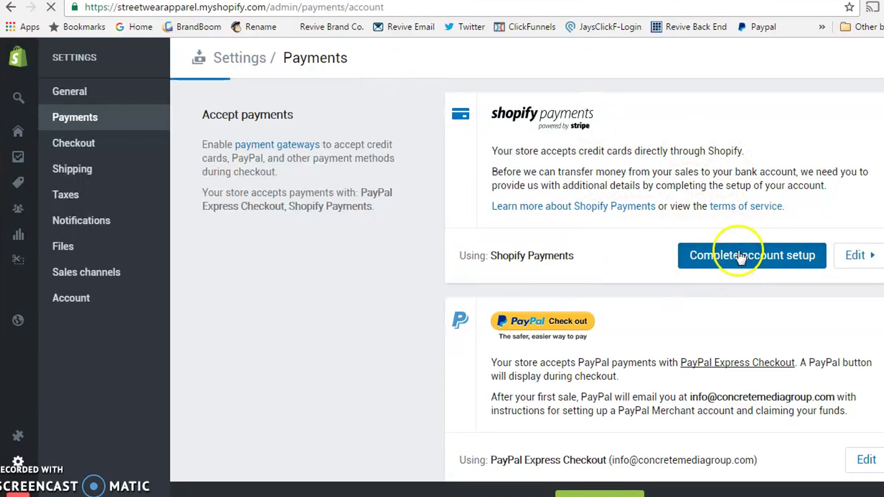
pyautogui.scroll(-2, 702, 243)
pyautogui.scroll(2, 482, 187)
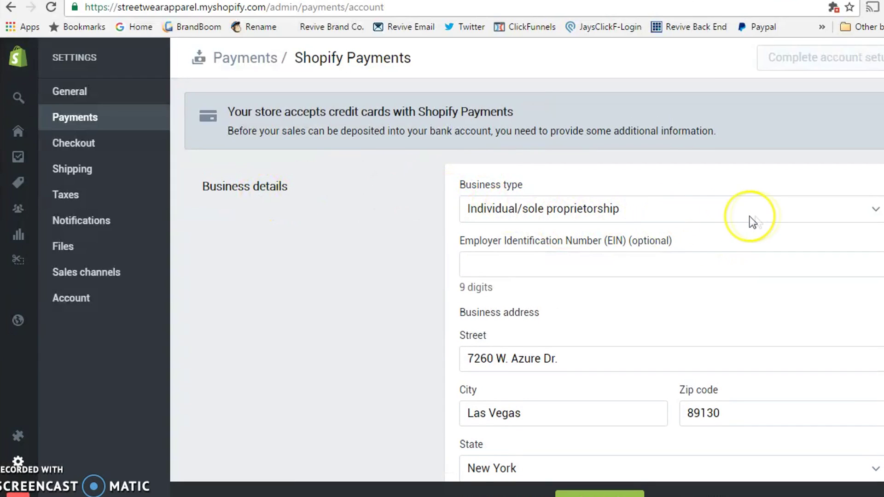
# - Examine the optional Employer Identification Number field in the business details
pyautogui.click(640, 265)
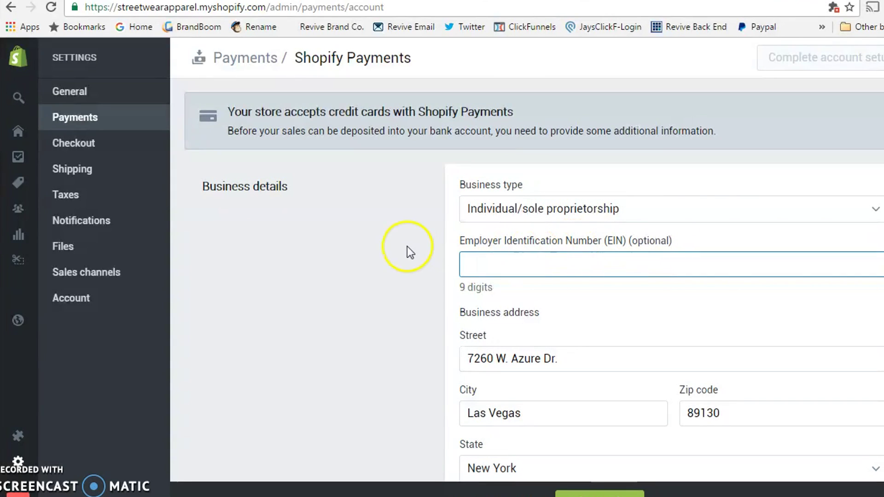
pyautogui.scroll(-3, 423, 251)
pyautogui.click(527, 120)
pyautogui.click(396, 140)
pyautogui.click(513, 123)
pyautogui.click(440, 133)
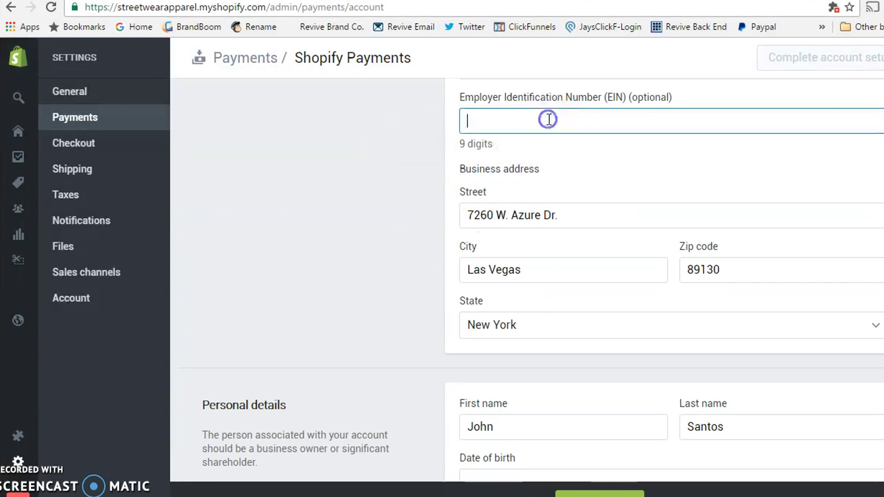
# - Look through the business address, personal details and product details sections of the Shopify Payments setup
pyautogui.scroll(-2, 532, 187)
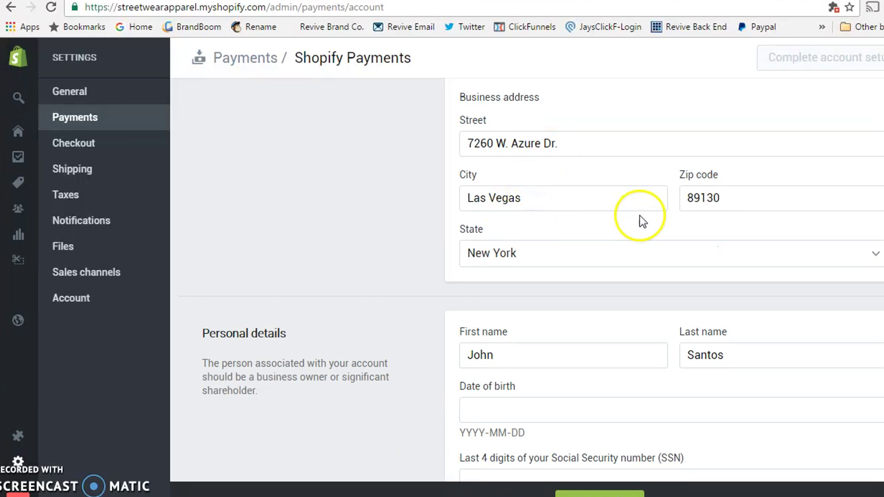
pyautogui.scroll(-5, 639, 215)
pyautogui.scroll(-5, 622, 218)
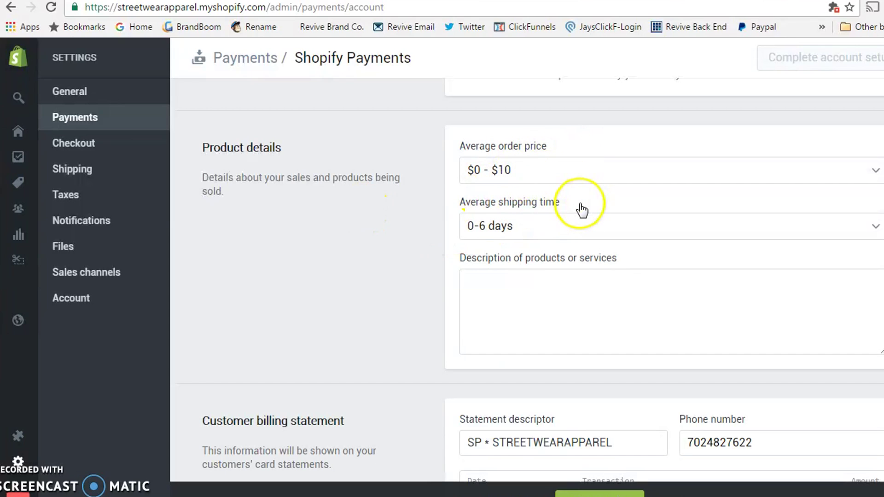
pyautogui.scroll(-3, 571, 276)
pyautogui.scroll(3, 620, 305)
pyautogui.scroll(-2, 671, 245)
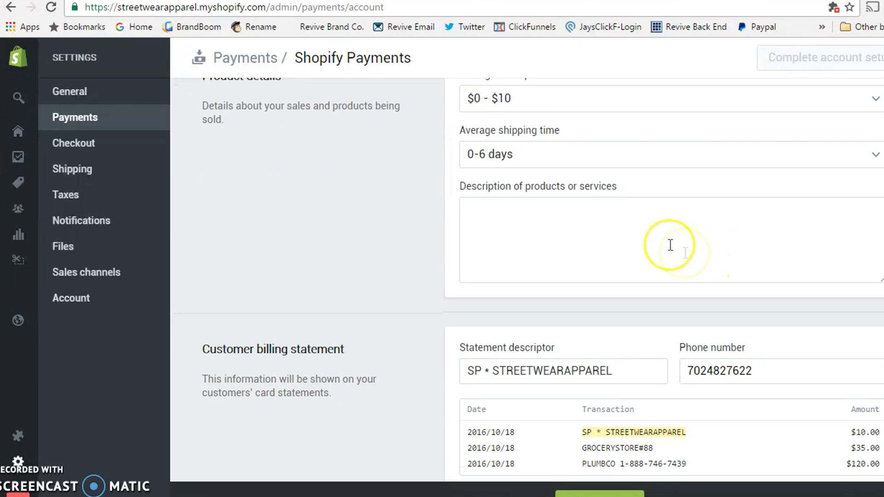
# - Check the available average shipping time options in the product details without choosing another one
pyautogui.click(607, 162)
pyautogui.click(613, 162)
pyautogui.doubleClick(607, 162)
pyautogui.click(607, 161)
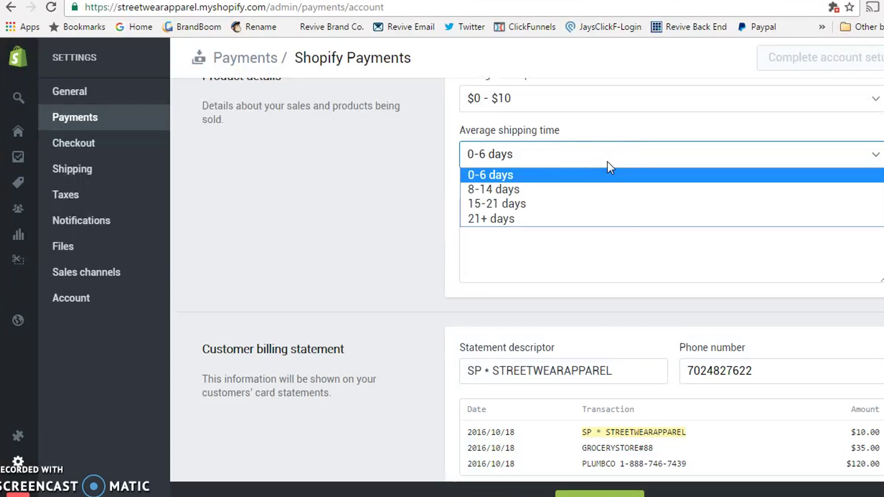
pyautogui.click(607, 162)
pyautogui.click(607, 162)
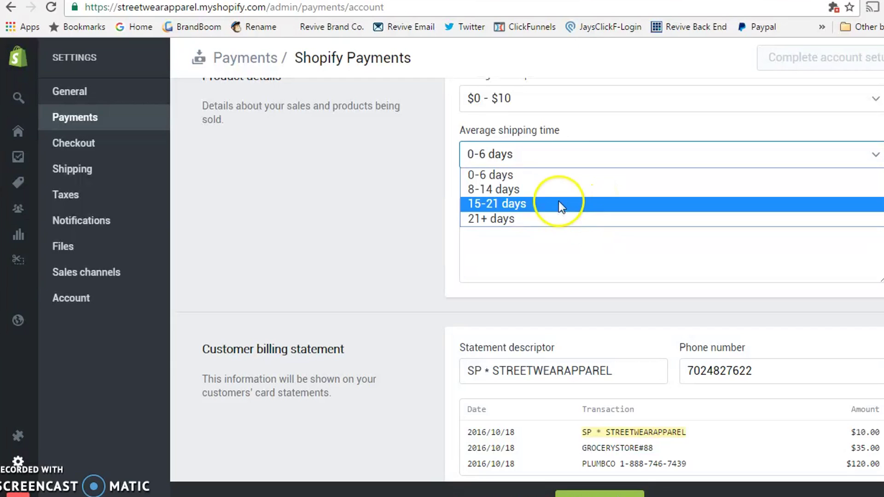
pyautogui.click(433, 170)
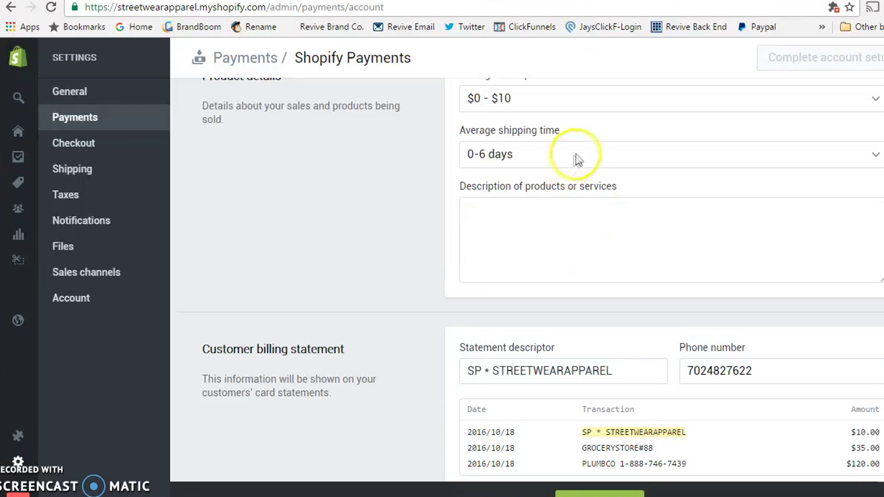
# - Look over the description of products or services field and the customer billing statement section
pyautogui.scroll(-1, 585, 172)
pyautogui.click(541, 159)
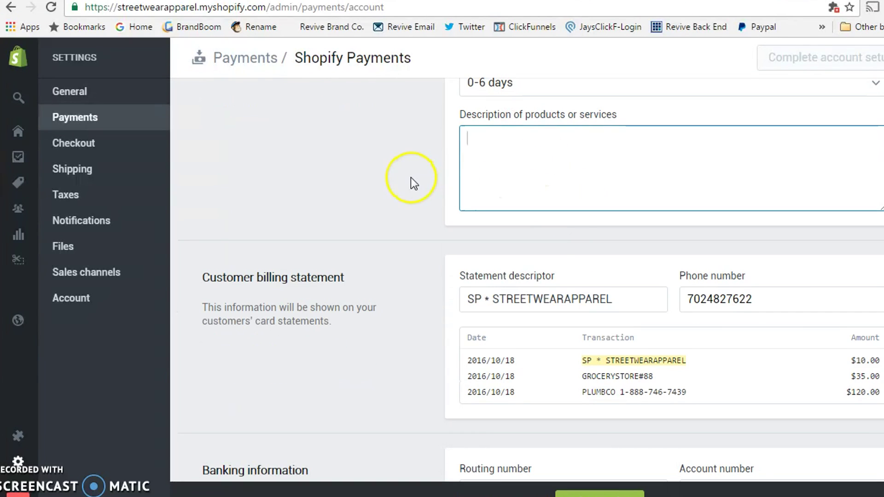
pyautogui.scroll(-2, 413, 183)
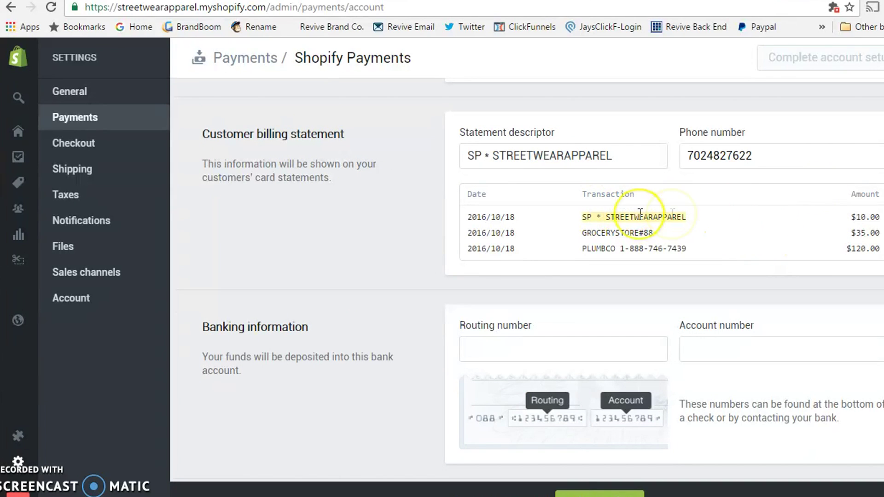
pyautogui.scroll(-1, 755, 231)
pyautogui.scroll(-1, 759, 234)
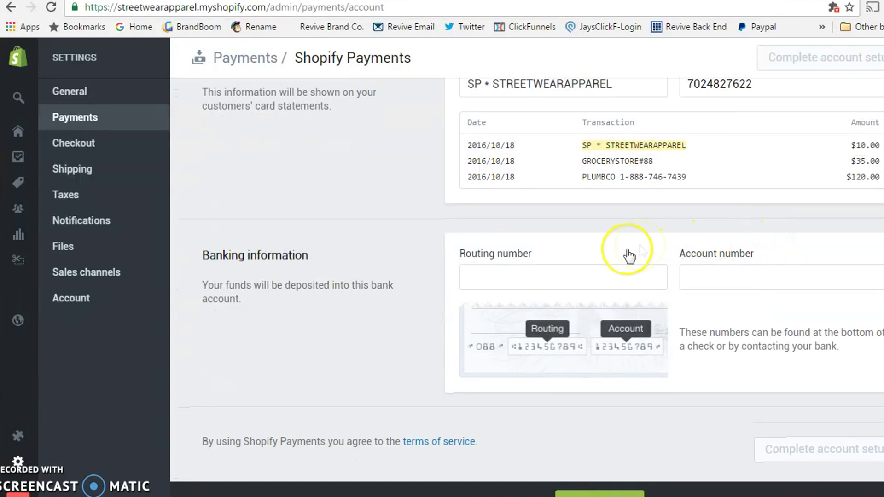
# - Examine the routing number and account number fields under the banking information
pyautogui.click(555, 276)
pyautogui.click(744, 271)
pyautogui.click(584, 268)
pyautogui.click(378, 275)
pyautogui.scroll(-1, 378, 275)
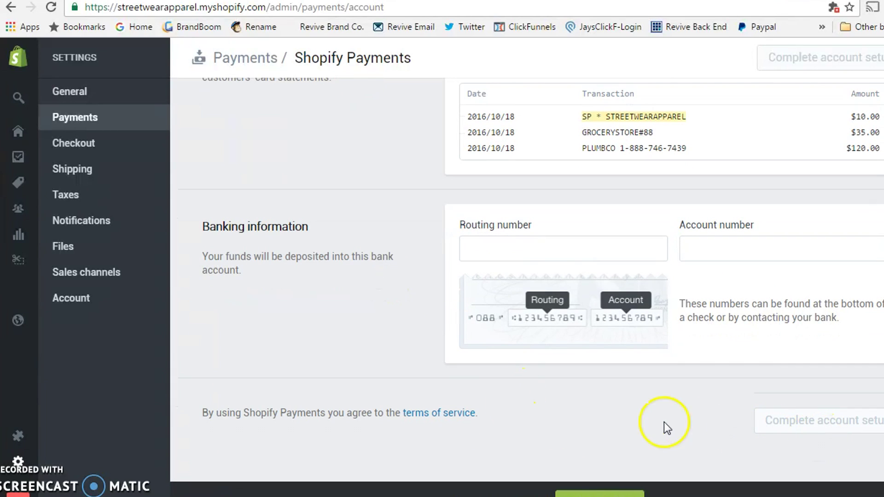
# - Return to the Payments settings and look at the PayPal Express Checkout section
pyautogui.scroll(15, 709, 394)
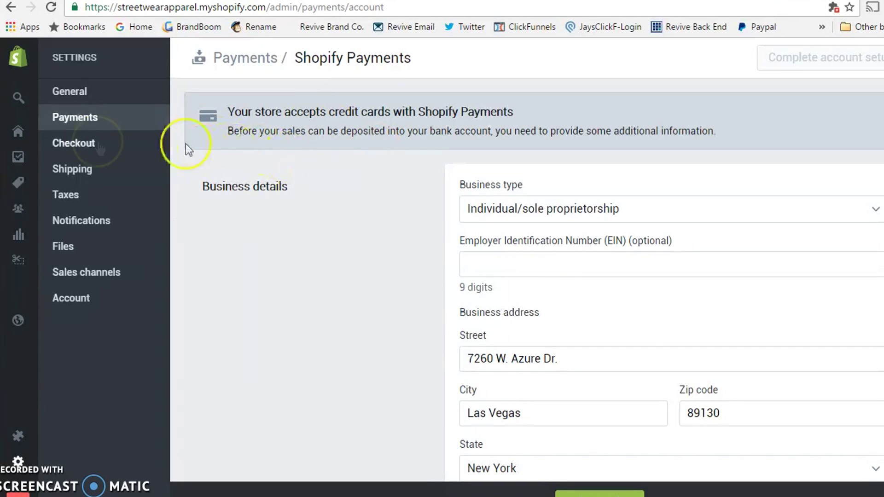
pyautogui.click(85, 121)
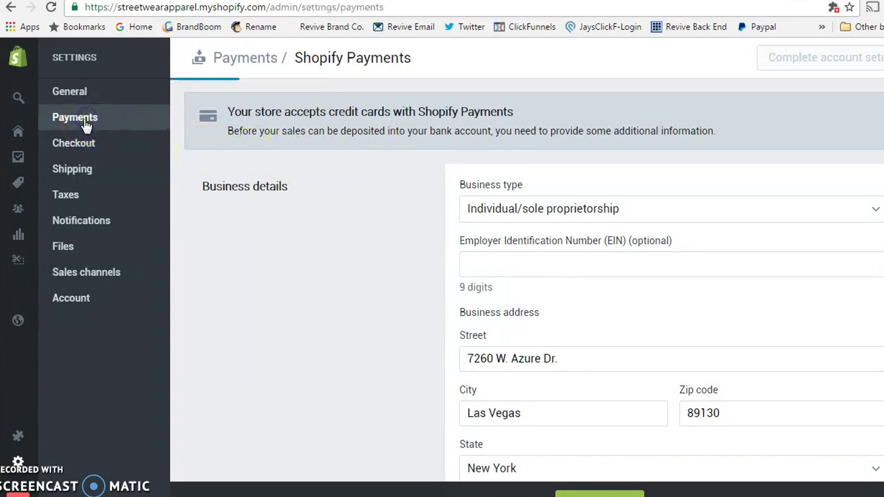
pyautogui.scroll(-3, 256, 167)
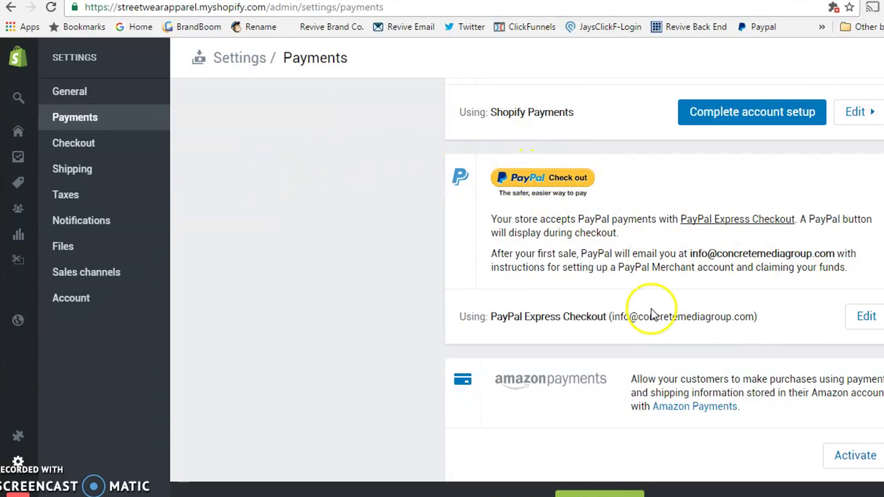
# - Look over the manual payments and payment authorization sections of the Payments settings
pyautogui.scroll(-5, 555, 257)
pyautogui.scroll(-6, 723, 254)
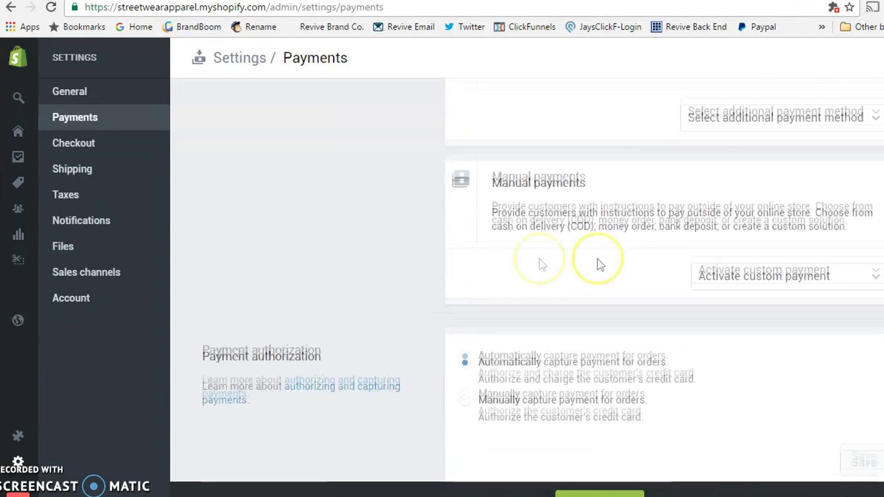
pyautogui.scroll(-1, 413, 263)
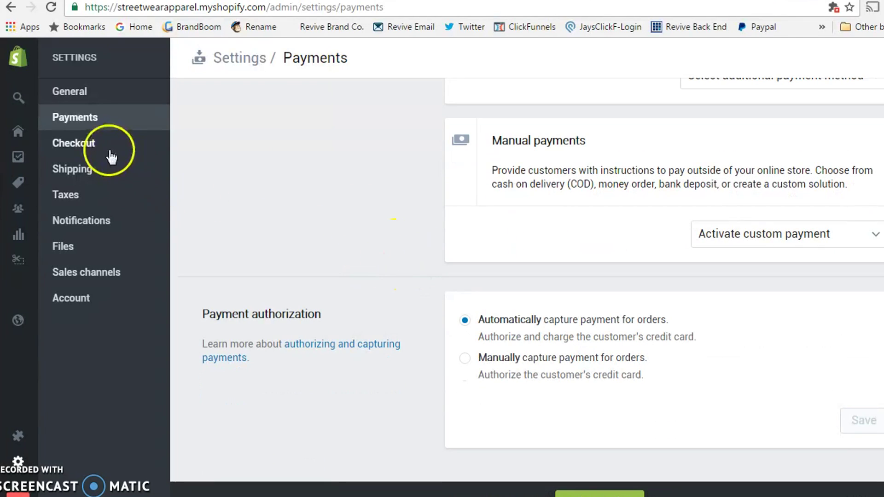
# - Open the Checkout settings and review the customer accounts, form options and order processing sections
pyautogui.click(83, 143)
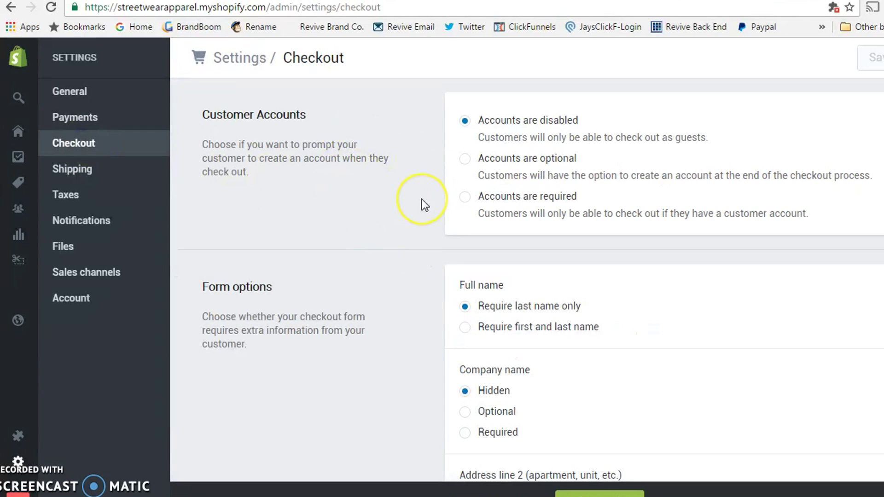
pyautogui.scroll(-3, 421, 200)
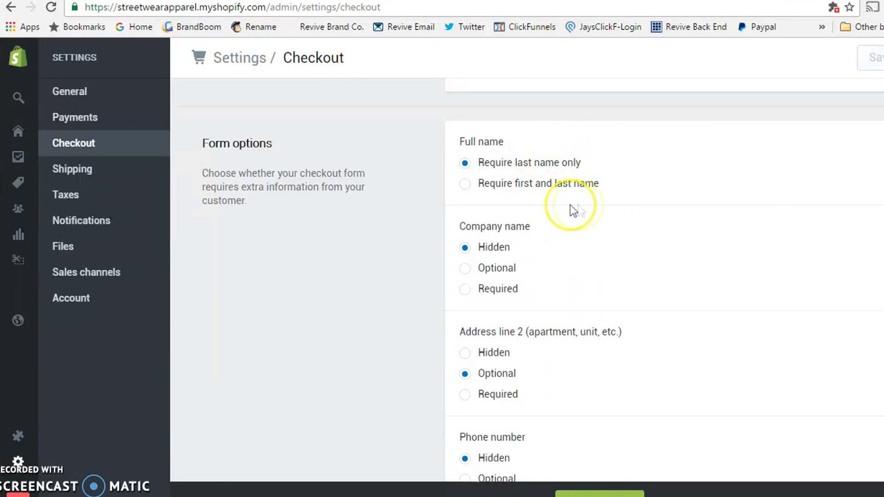
pyautogui.scroll(-7, 569, 213)
pyautogui.scroll(-2, 568, 212)
pyautogui.scroll(-2, 629, 211)
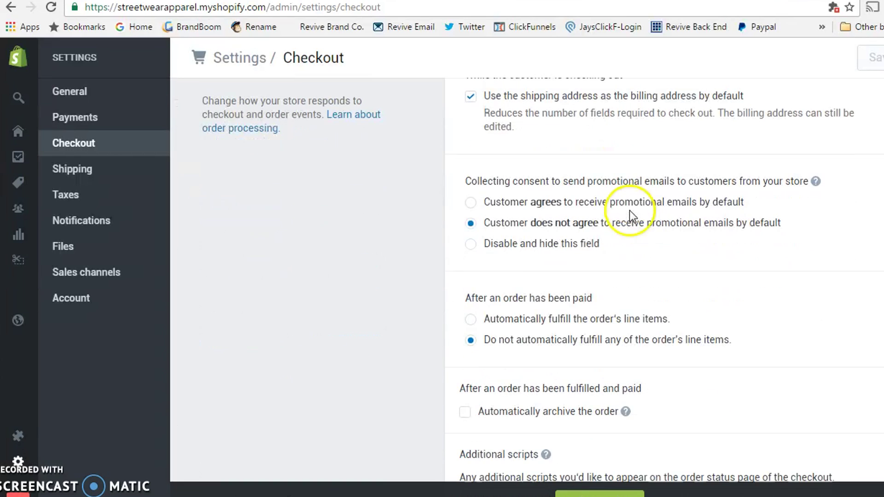
pyautogui.scroll(-2, 666, 203)
pyautogui.scroll(-3, 663, 271)
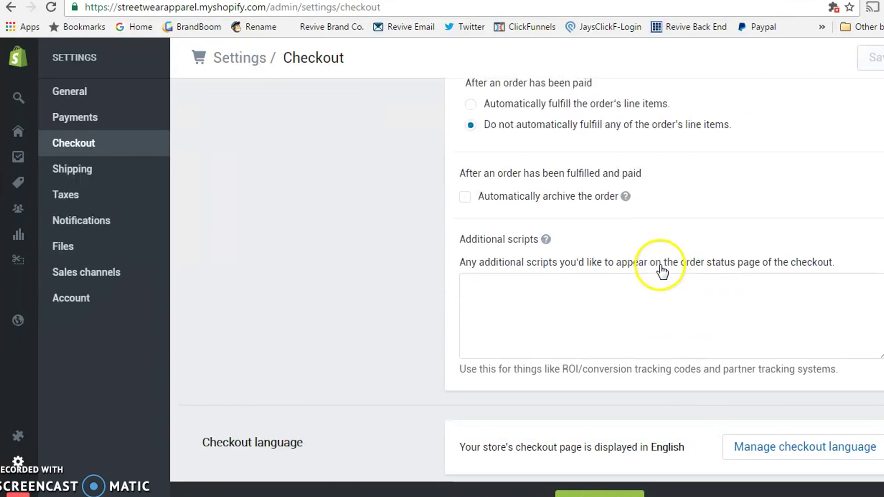
# - Examine the checkout language section and the refund policy, privacy policy and terms of service fields
pyautogui.scroll(-5, 662, 272)
pyautogui.scroll(-2, 563, 319)
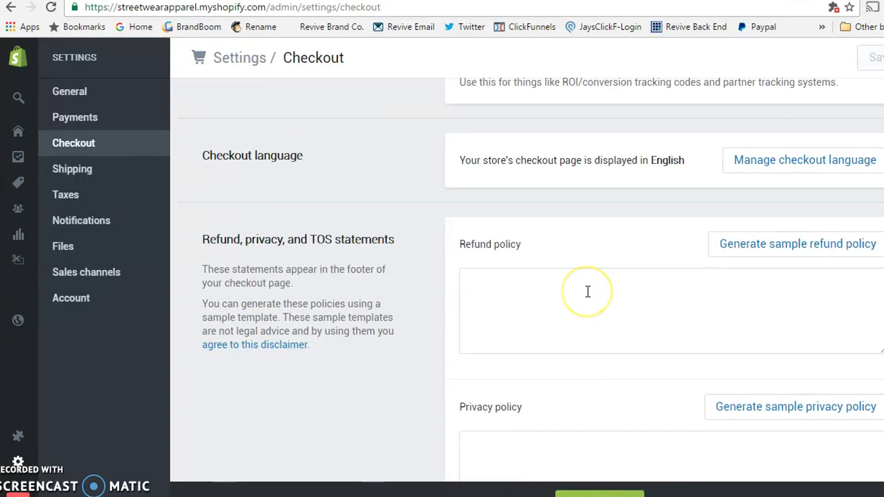
pyautogui.scroll(-3, 588, 292)
pyautogui.click(518, 154)
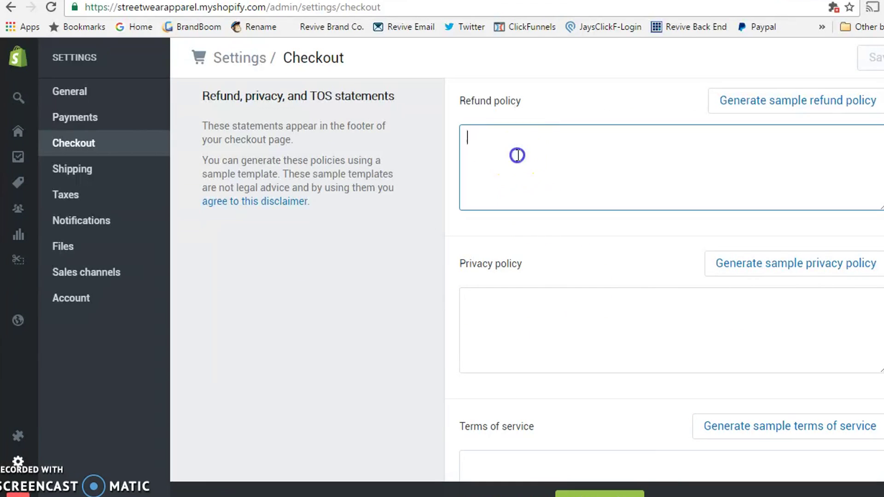
pyautogui.click(549, 306)
pyautogui.scroll(-3, 549, 305)
pyautogui.click(558, 330)
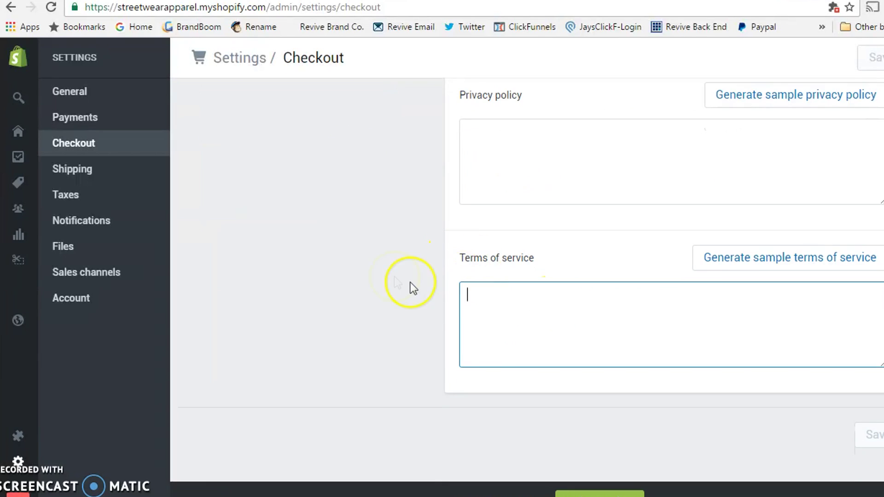
# - Open the Shipping settings and review the zones and rates for domestic and rest of world shipping
pyautogui.scroll(5, 345, 276)
pyautogui.click(74, 169)
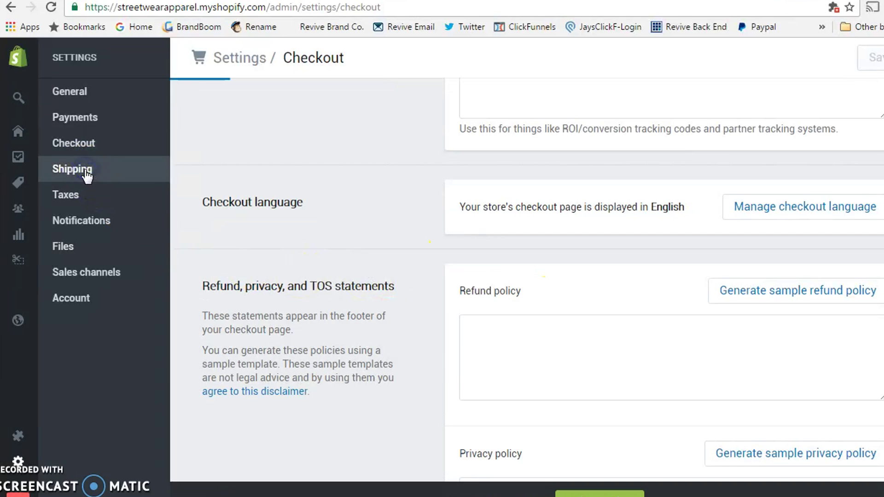
pyautogui.scroll(-2, 347, 233)
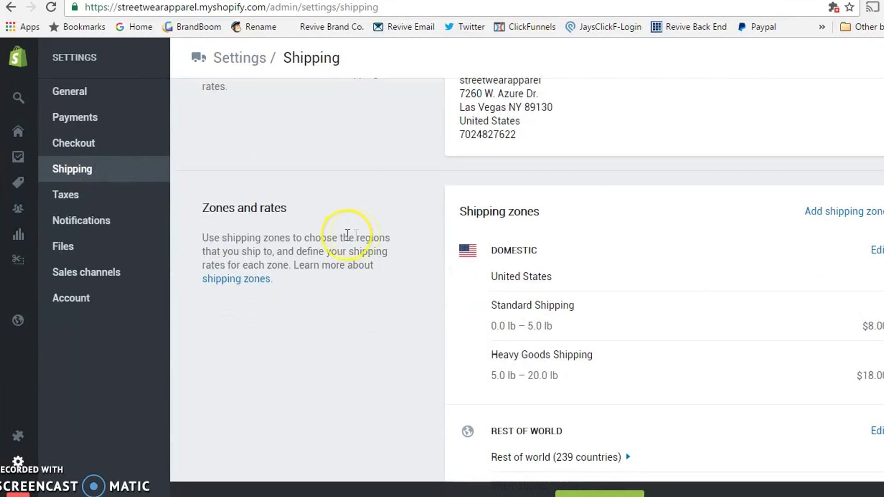
pyautogui.scroll(-1, 369, 231)
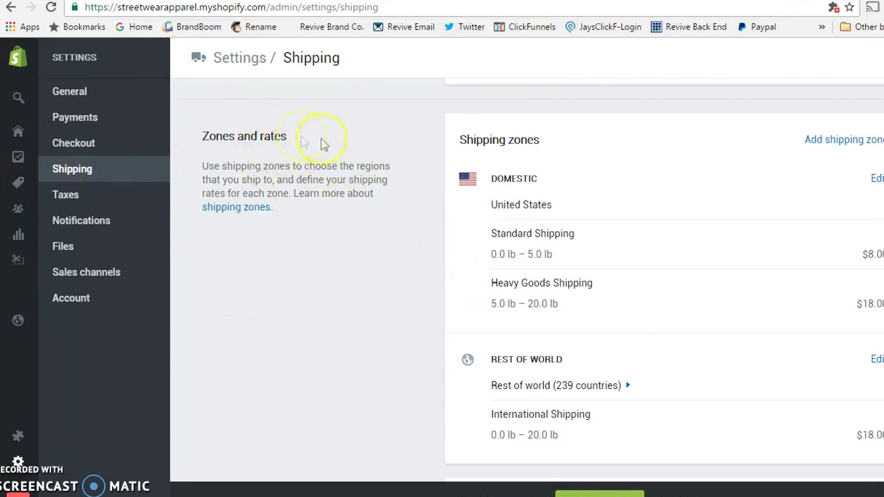
pyautogui.scroll(-1, 692, 190)
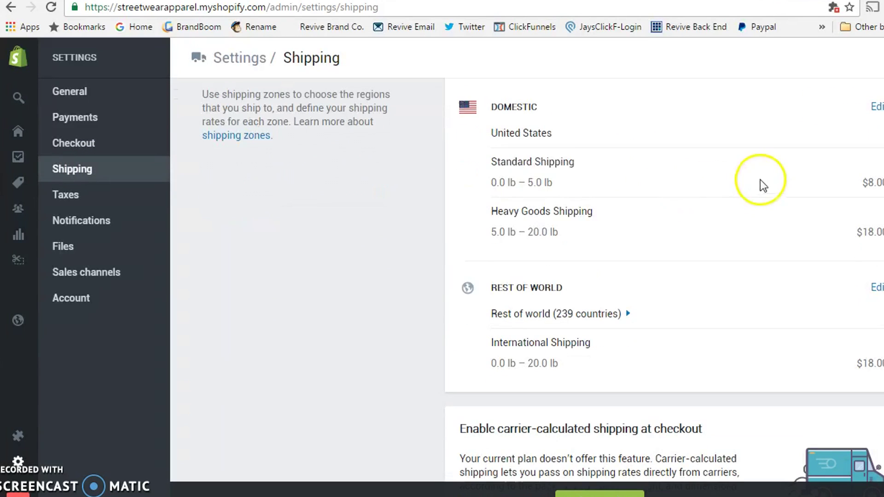
pyautogui.scroll(1, 578, 192)
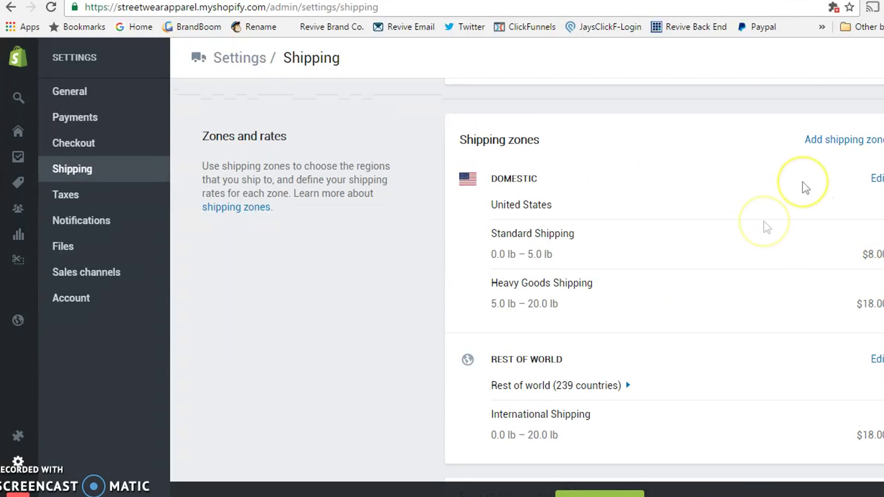
pyautogui.scroll(-1, 521, 247)
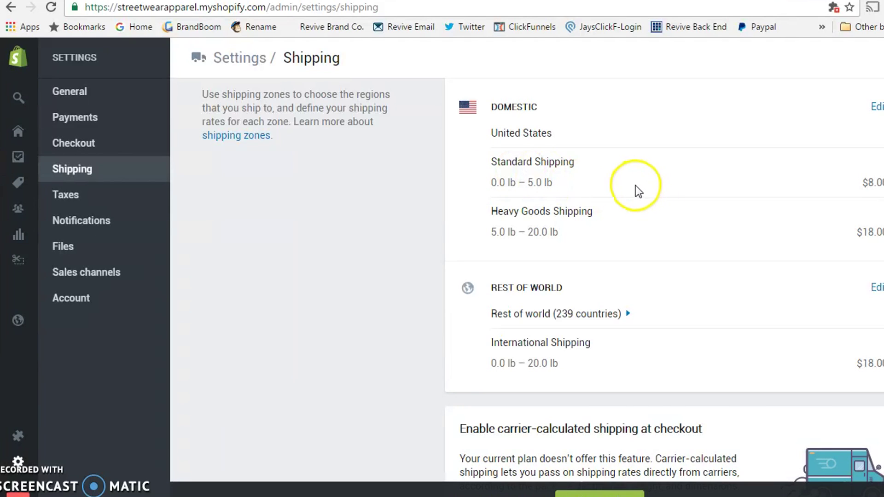
pyautogui.scroll(-1, 636, 185)
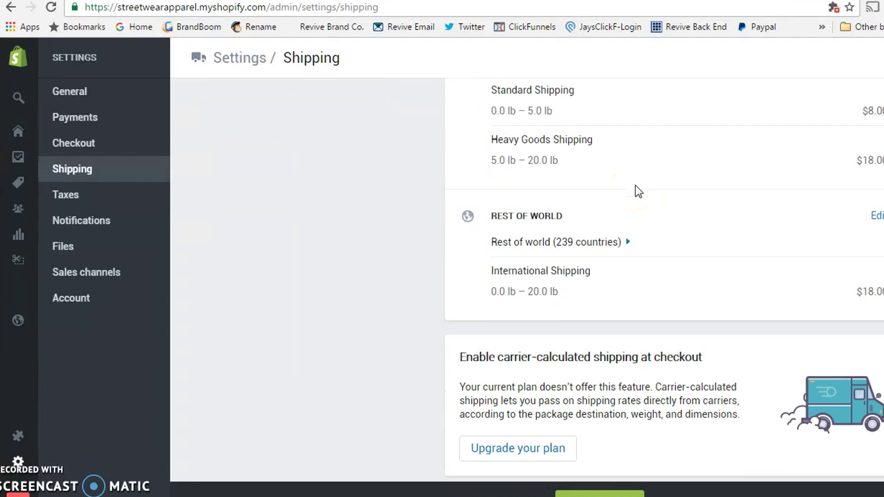
pyautogui.scroll(1, 635, 186)
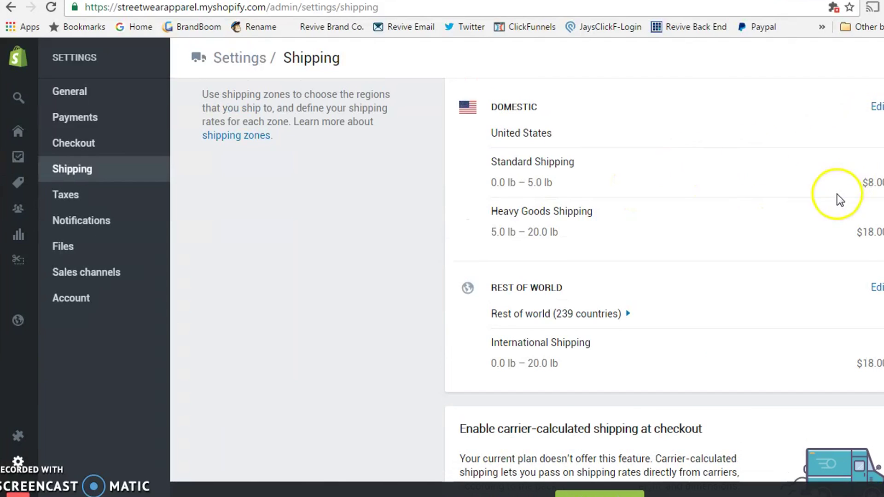
pyautogui.scroll(-5, 837, 198)
pyautogui.scroll(6, 843, 281)
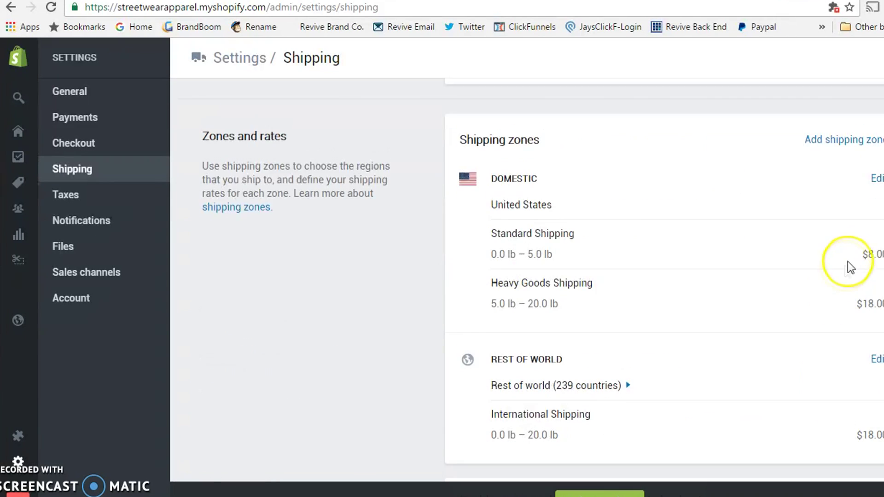
# - Open the Domestic shipping zone, examine its weight based rates and return to the Shipping settings
pyautogui.click(850, 266)
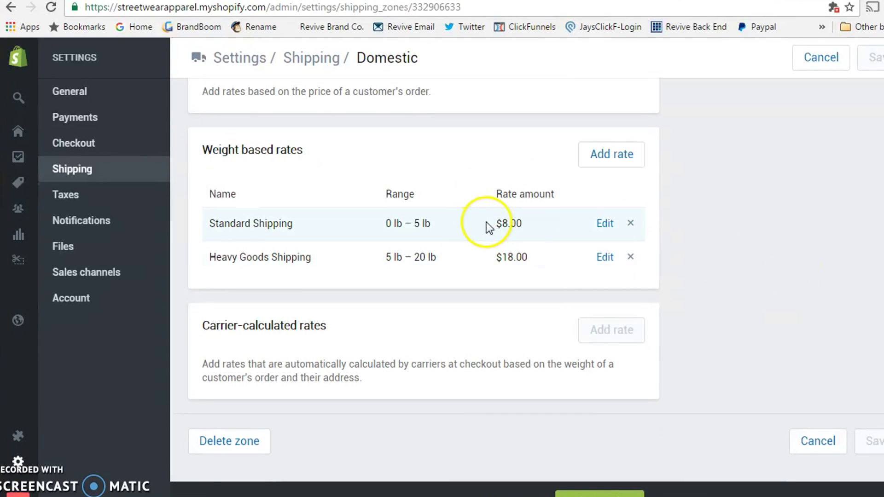
pyautogui.click(515, 227)
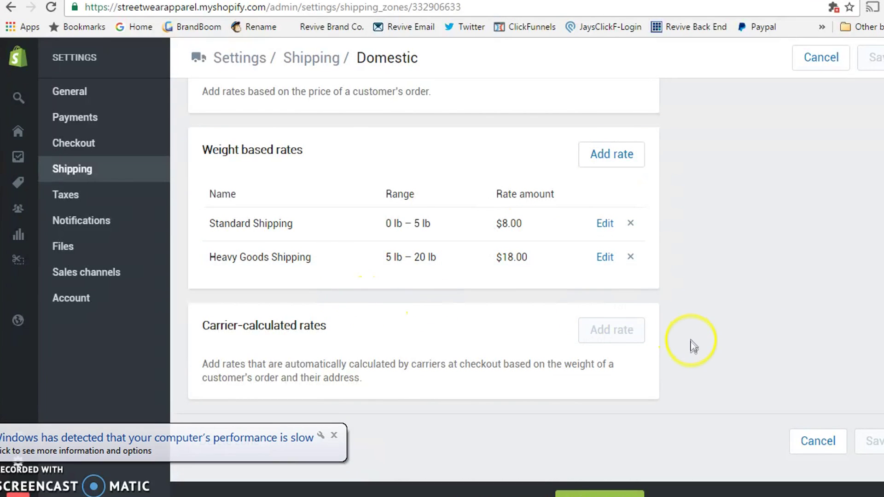
pyautogui.scroll(-2, 691, 341)
pyautogui.hotkey('alt', 'Left')
# - Compare the shipping zone rates and look over the carrier-calculated shipping and label printer type sections
pyautogui.scroll(-2, 500, 156)
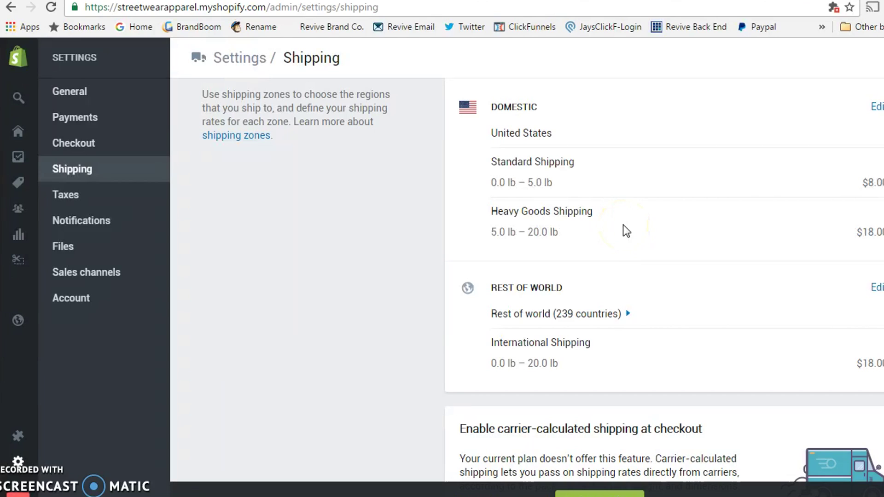
pyautogui.scroll(-2, 623, 225)
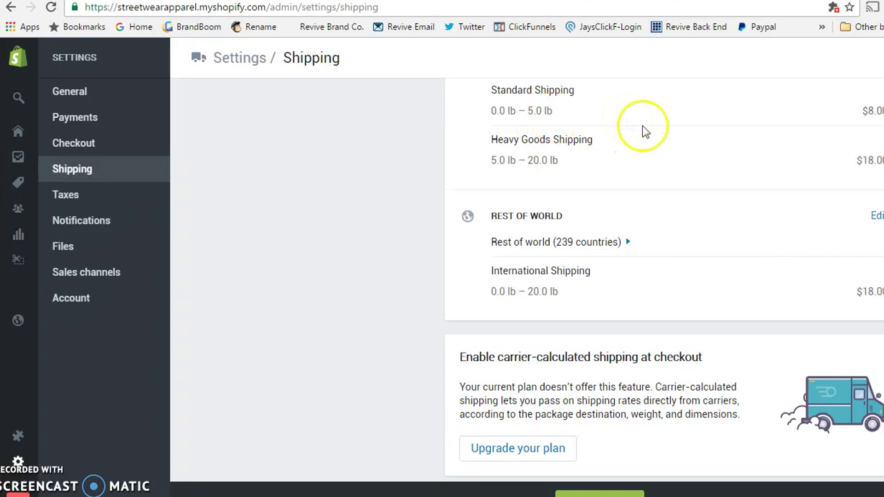
pyautogui.scroll(2, 796, 161)
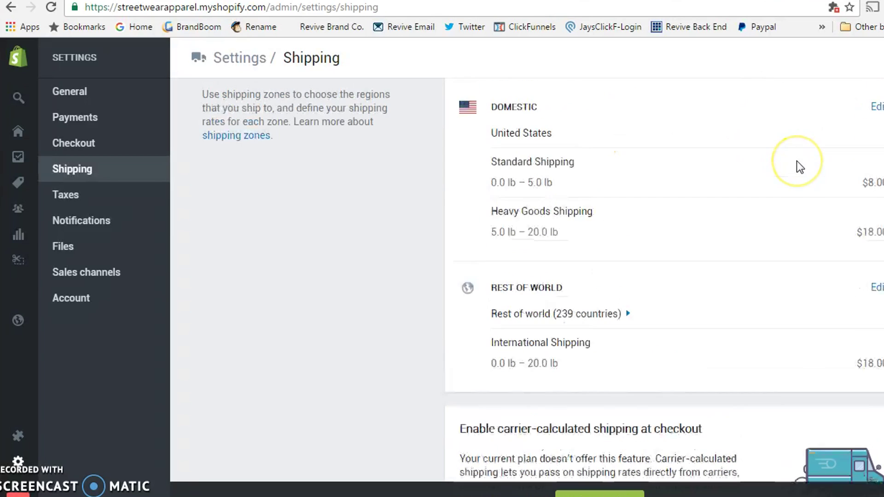
pyautogui.scroll(-4, 797, 161)
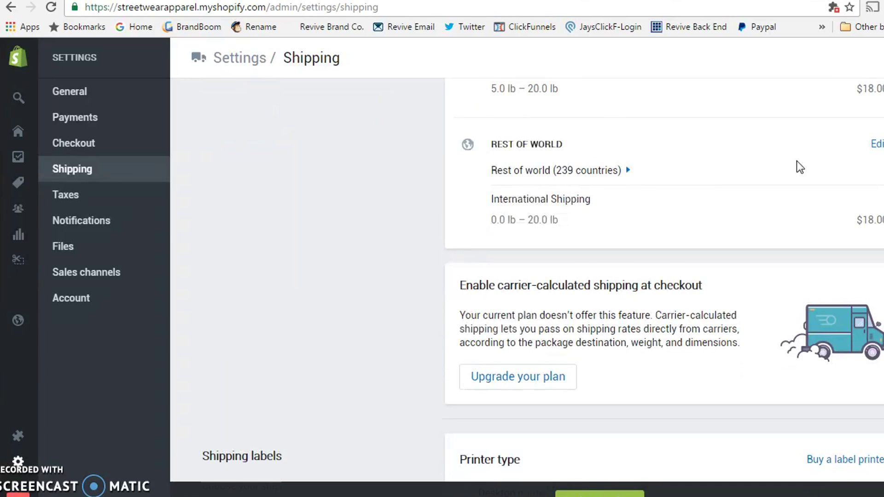
pyautogui.scroll(-2, 799, 167)
pyautogui.scroll(-2, 776, 183)
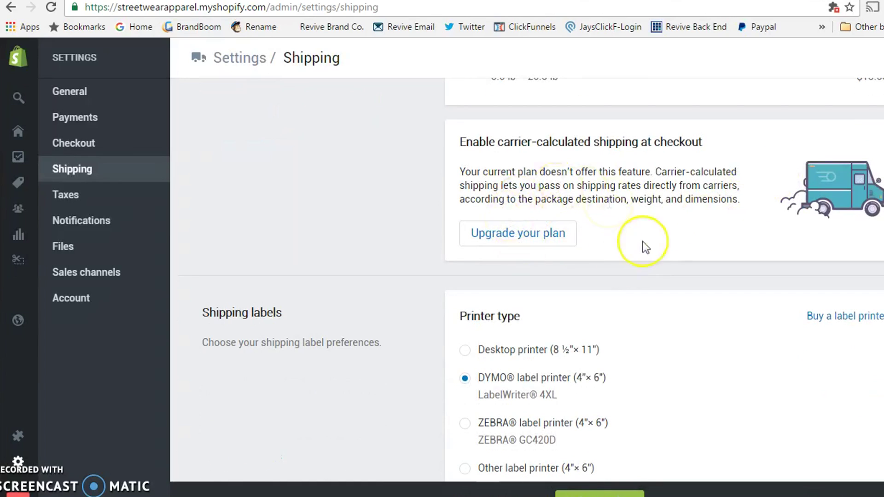
pyautogui.scroll(-2, 645, 175)
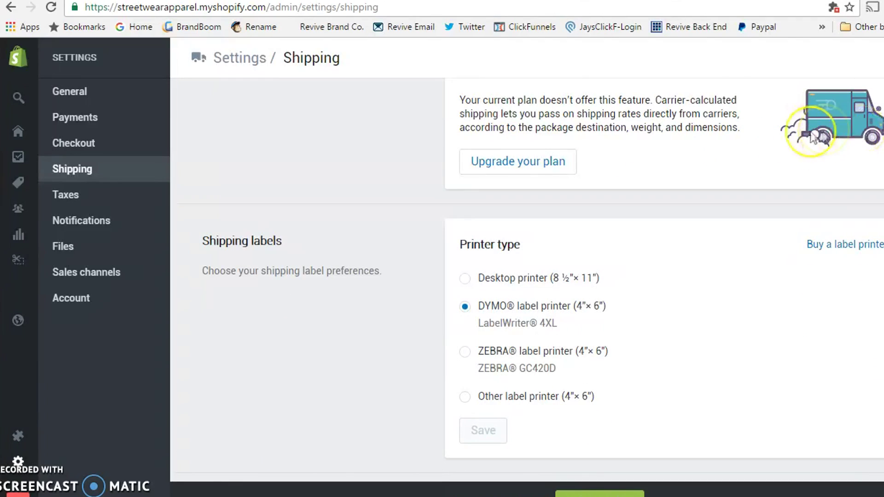
pyautogui.scroll(3, 749, 165)
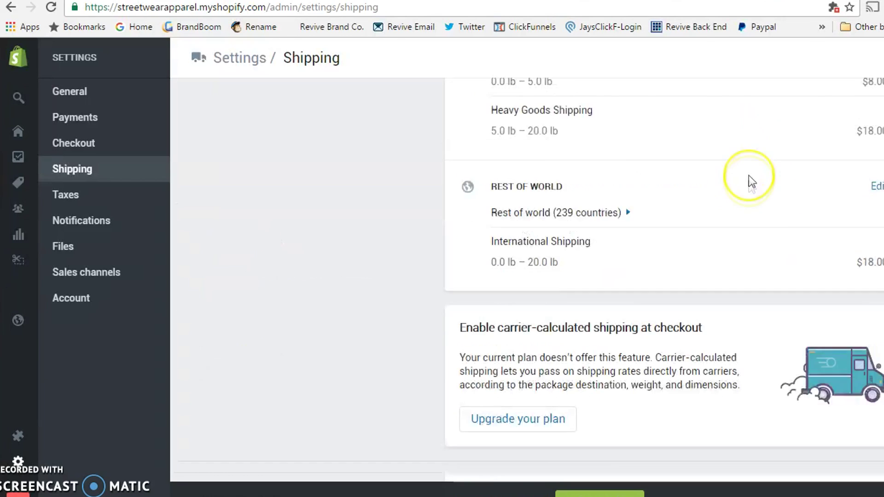
pyautogui.scroll(5, 751, 185)
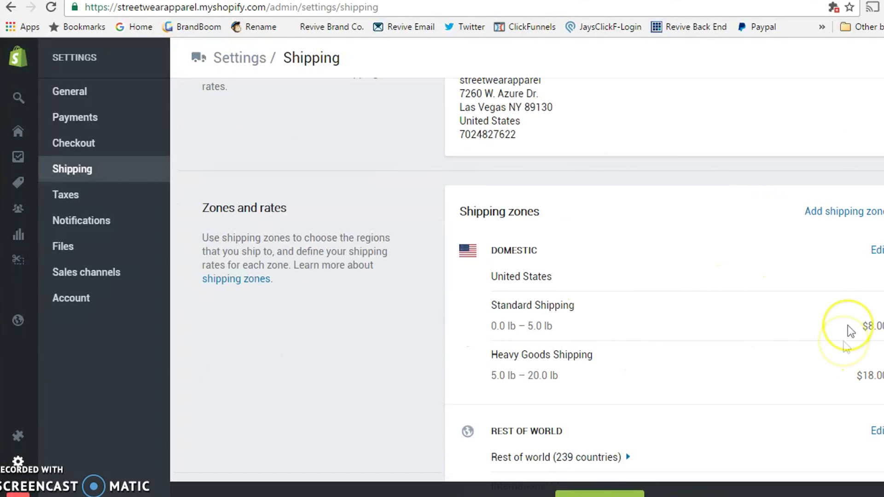
# - Rename the saved Sample box package as Standard Box, set its height to 3 in and save it
pyautogui.scroll(-9, 810, 343)
pyautogui.scroll(-7, 802, 202)
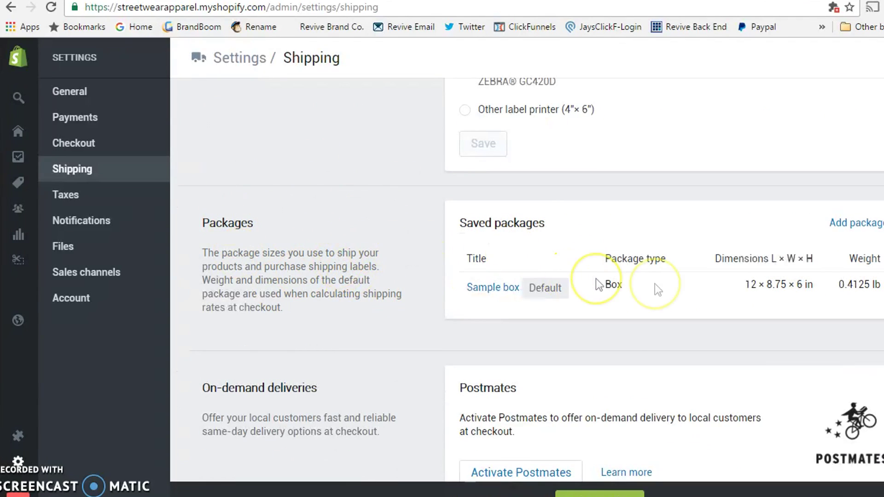
pyautogui.scroll(-2, 596, 278)
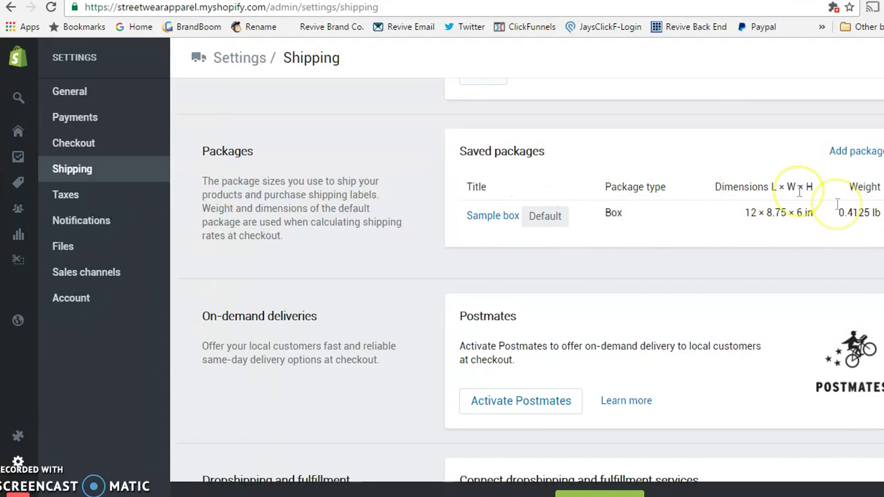
pyautogui.click(503, 220)
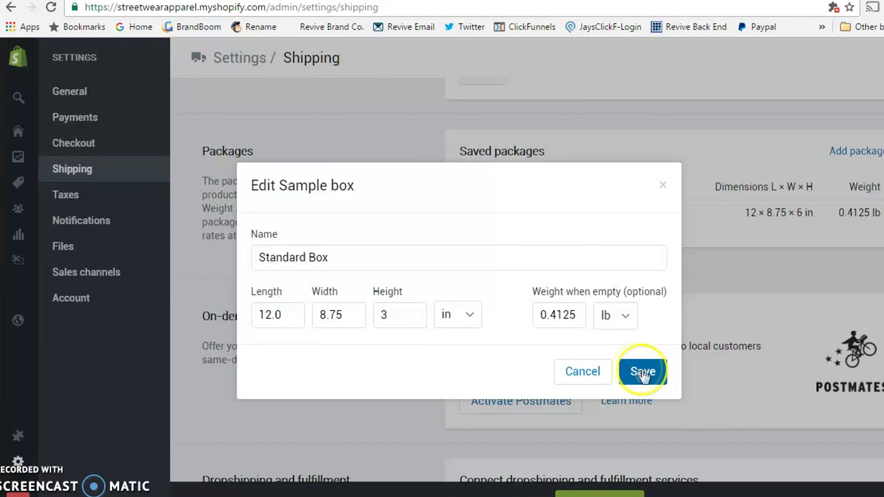
pyautogui.click(642, 372)
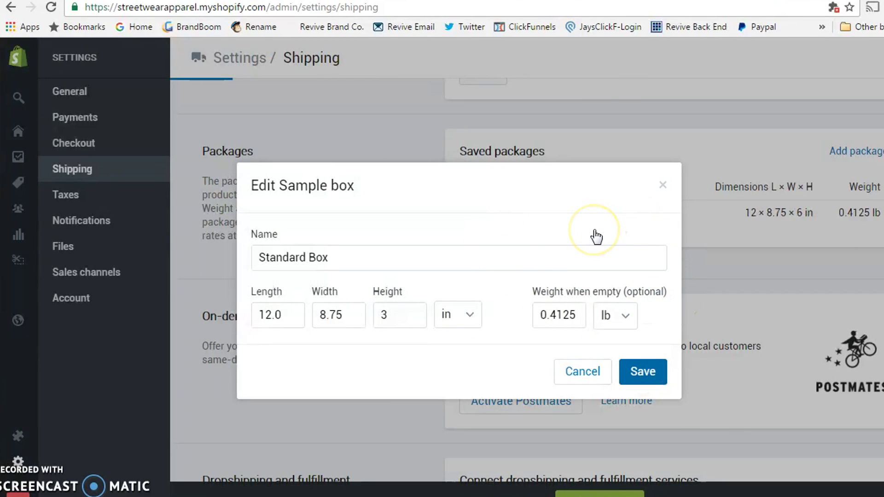
# - Review the shipping rates again and check the Standard Box dimensions under the saved packages
pyautogui.scroll(-6, 599, 231)
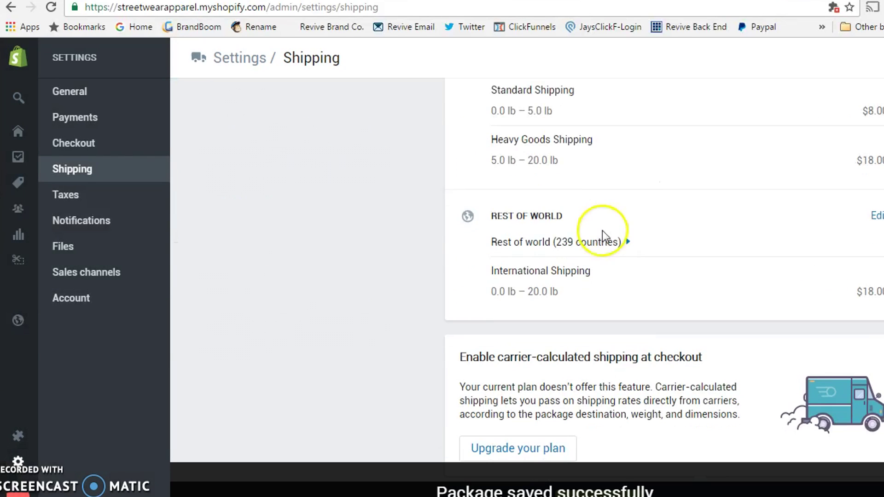
pyautogui.scroll(2, 576, 203)
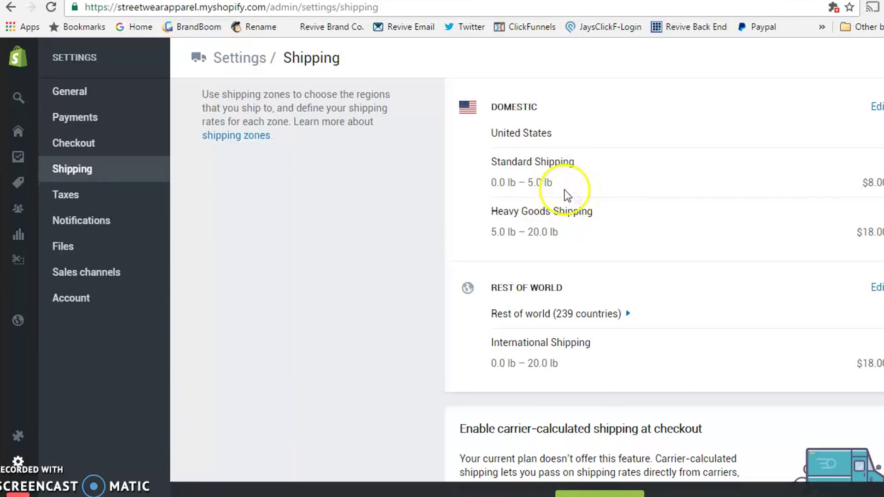
pyautogui.scroll(-8, 569, 198)
pyautogui.scroll(-3, 577, 212)
pyautogui.scroll(-5, 585, 157)
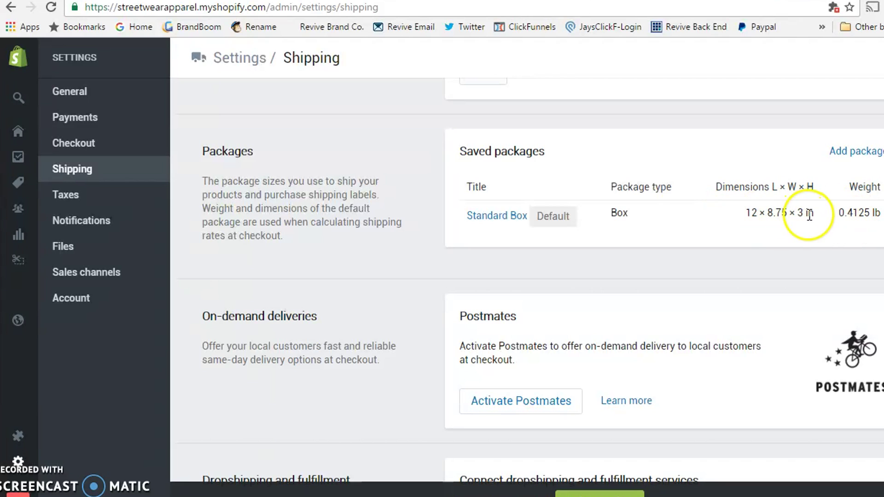
# - Review the shipping origin address, the shipping zones and their rates once more in the Shipping settings
pyautogui.scroll(-1, 733, 233)
pyautogui.scroll(12, 733, 233)
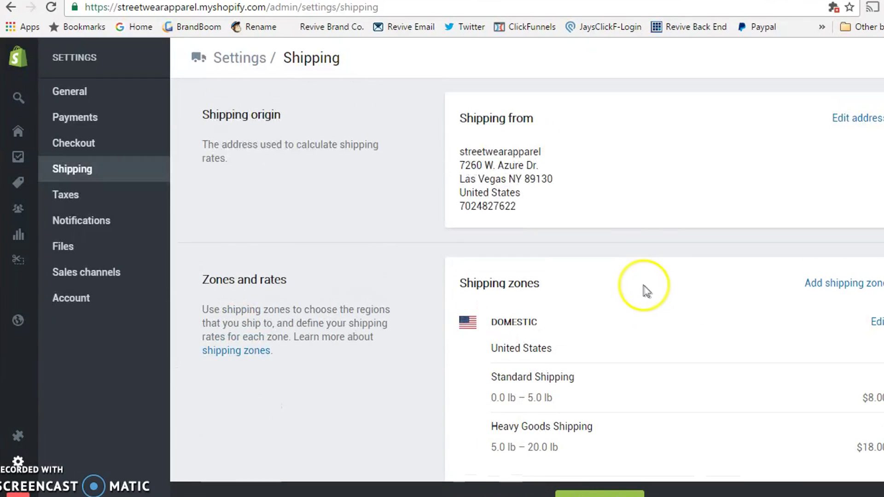
pyautogui.scroll(-8, 646, 286)
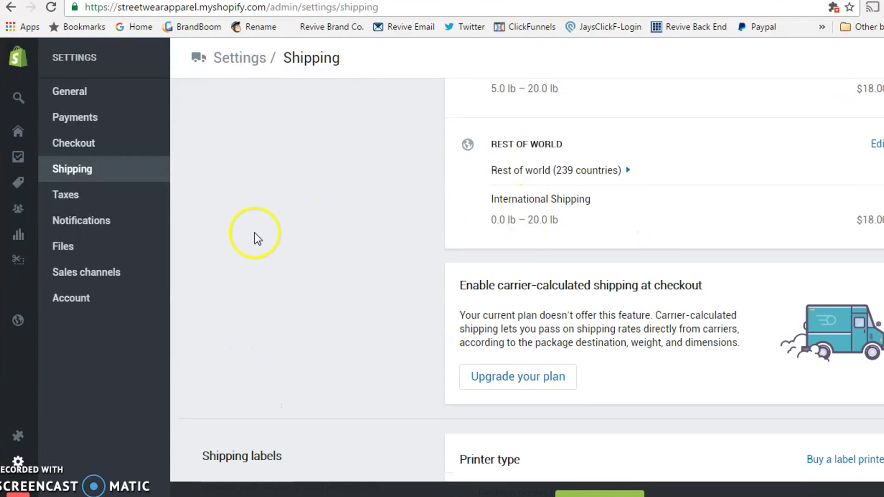
# - Open the Account settings and look over the billing information, account permissions, invoices and store status sections
pyautogui.click(72, 298)
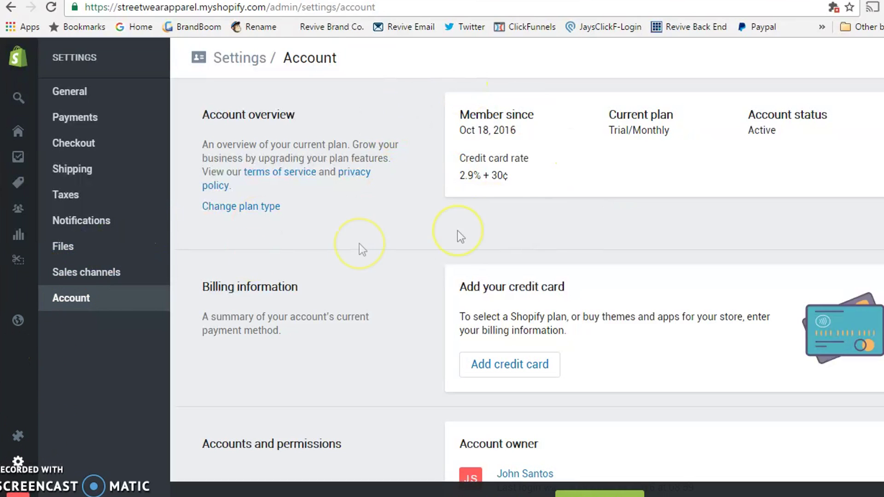
pyautogui.scroll(-1, 524, 193)
pyautogui.scroll(-4, 525, 184)
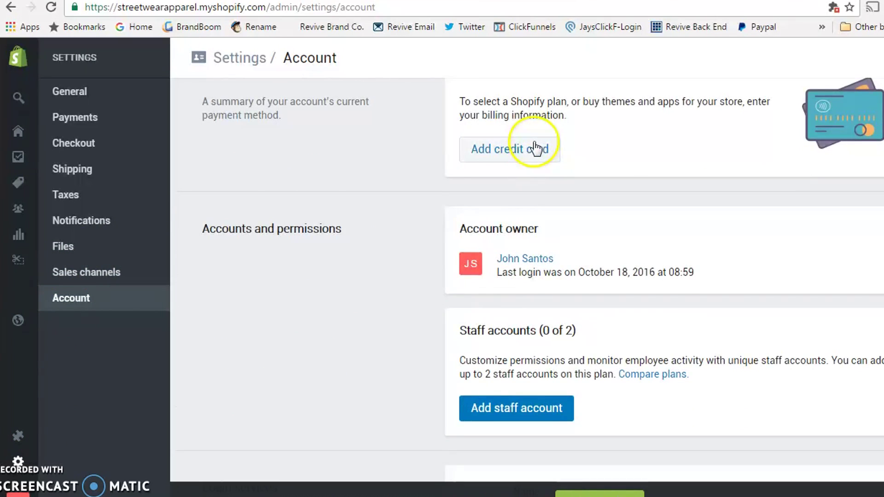
pyautogui.scroll(2, 548, 171)
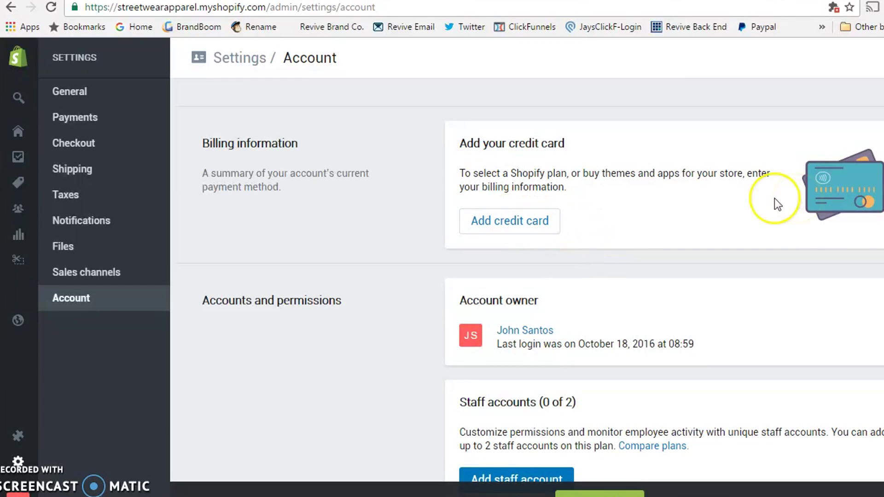
pyautogui.scroll(-10, 732, 223)
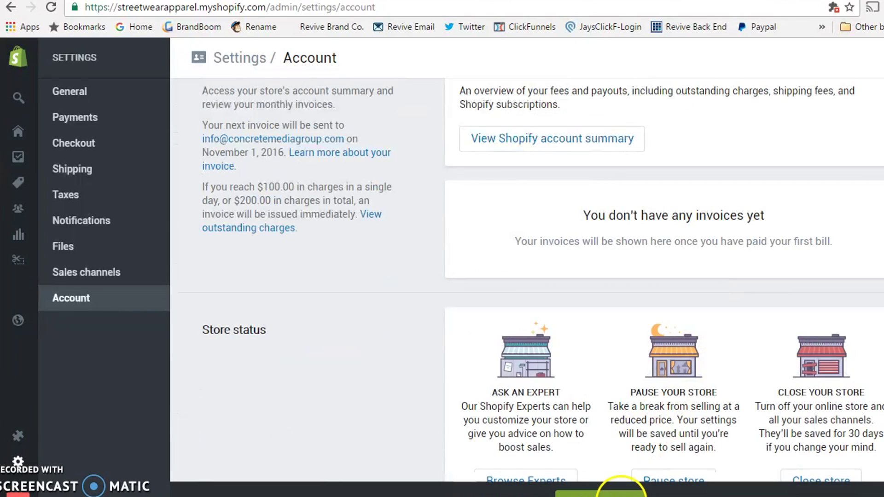
# - Open the plan selection page and compare the prices, card rates and features of the Basic Shopify, Shopify and Advanced Shopify plans
pyautogui.click(619, 493)
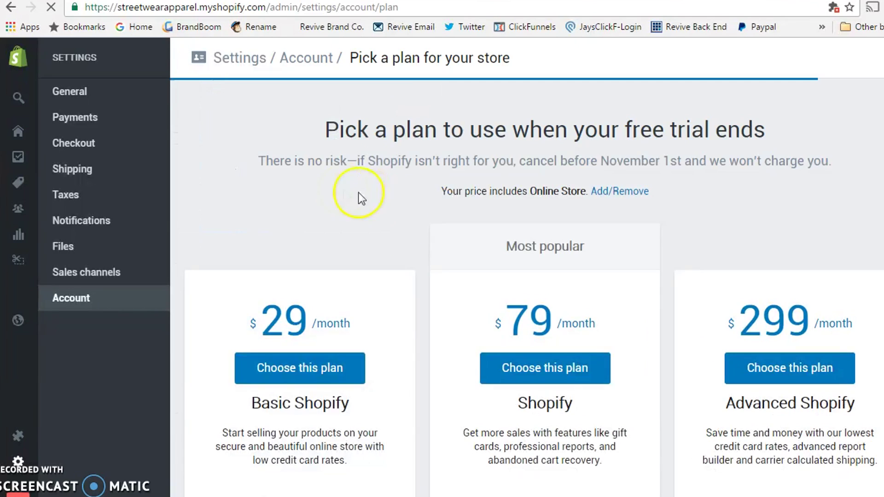
pyautogui.scroll(-2, 366, 209)
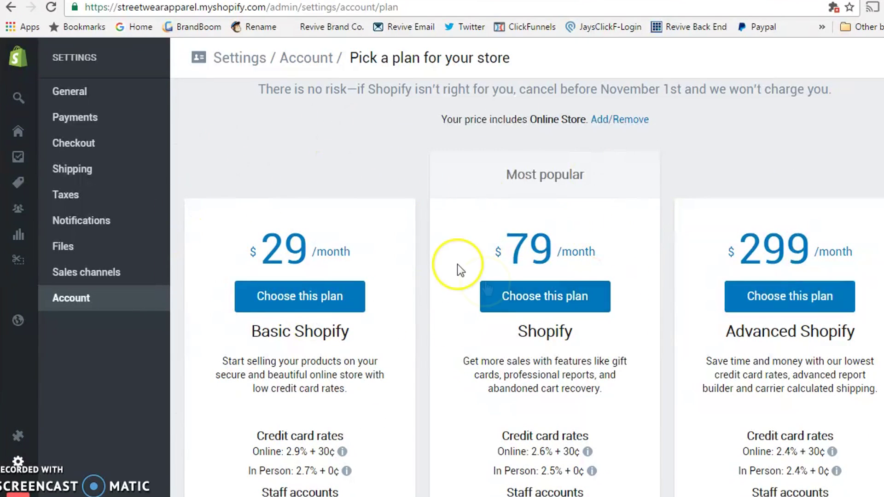
pyautogui.scroll(-1, 463, 241)
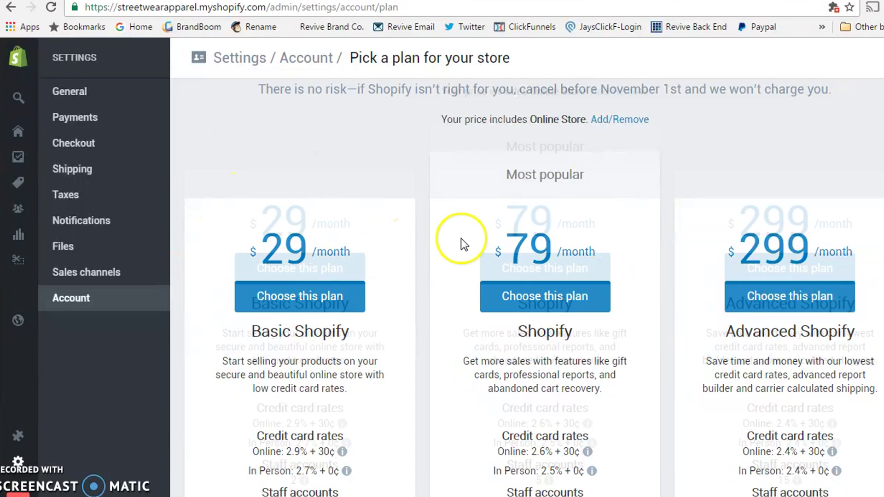
pyautogui.scroll(-3, 461, 239)
pyautogui.scroll(4, 365, 203)
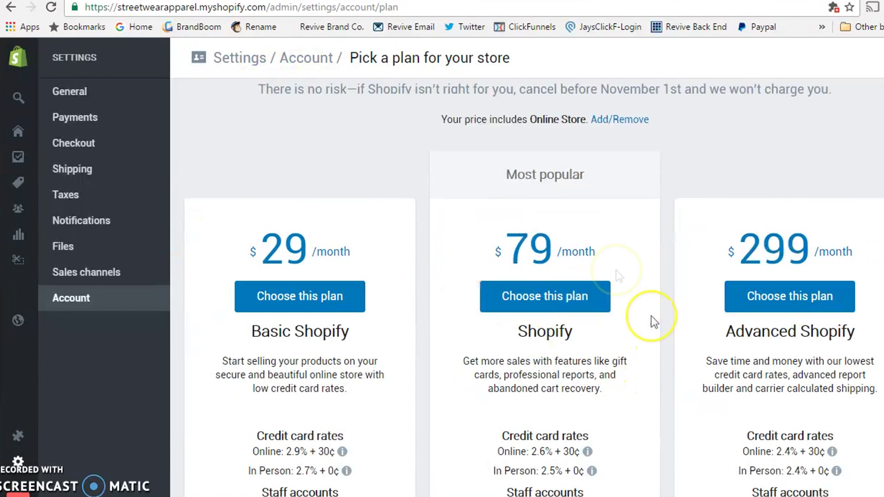
pyautogui.scroll(-1, 652, 306)
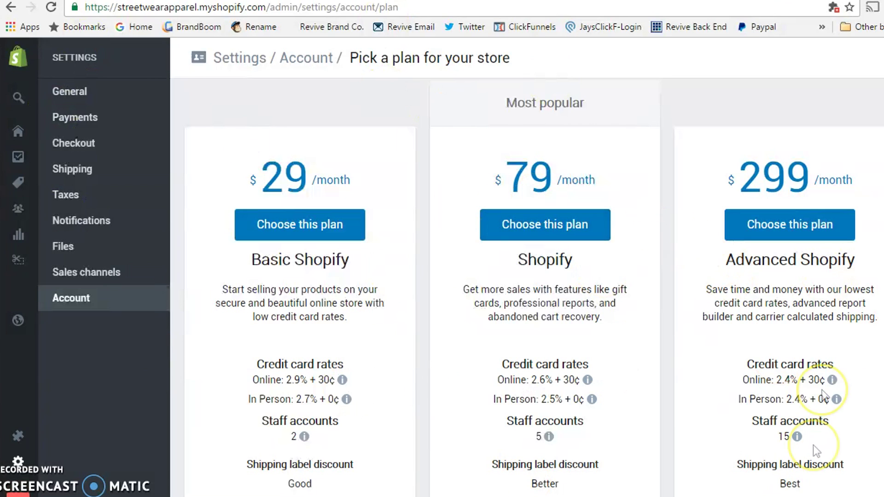
pyautogui.scroll(-2, 404, 246)
pyautogui.scroll(4, 406, 252)
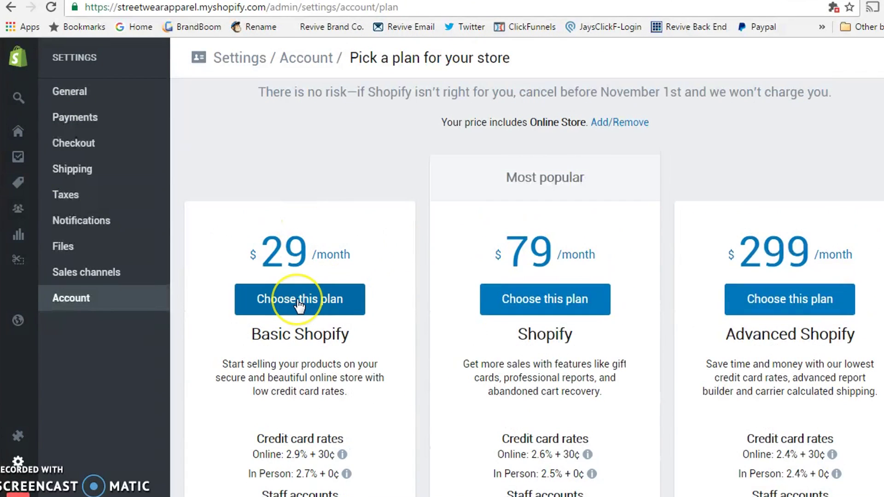
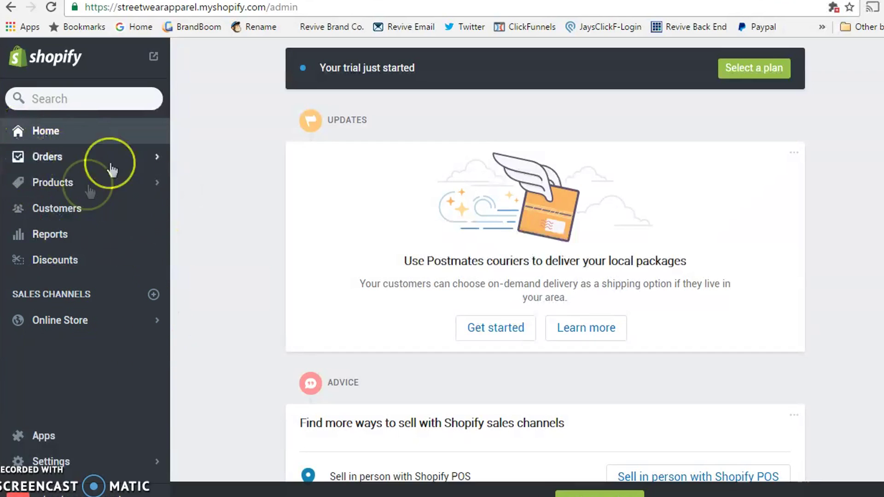
# - Switch to the Nuvango store and browse the product grid of its Skinner collection as a layout example
pyautogui.click(548, 1)
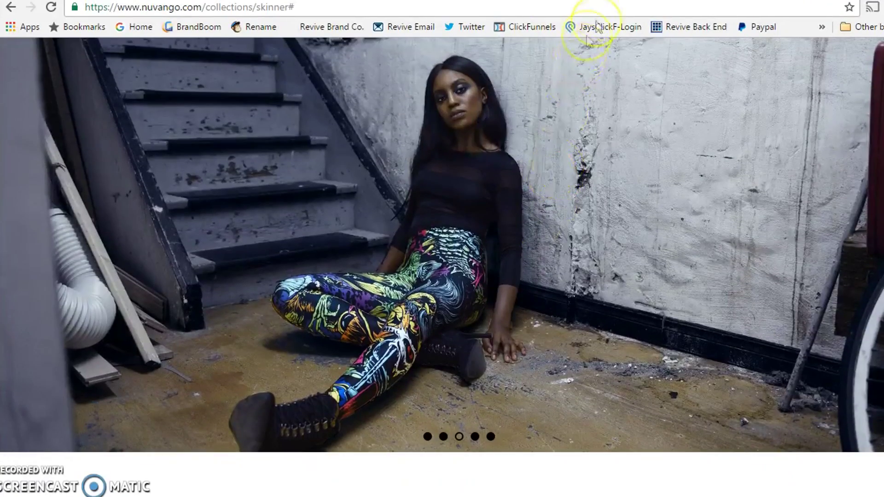
pyautogui.scroll(-9, 629, 212)
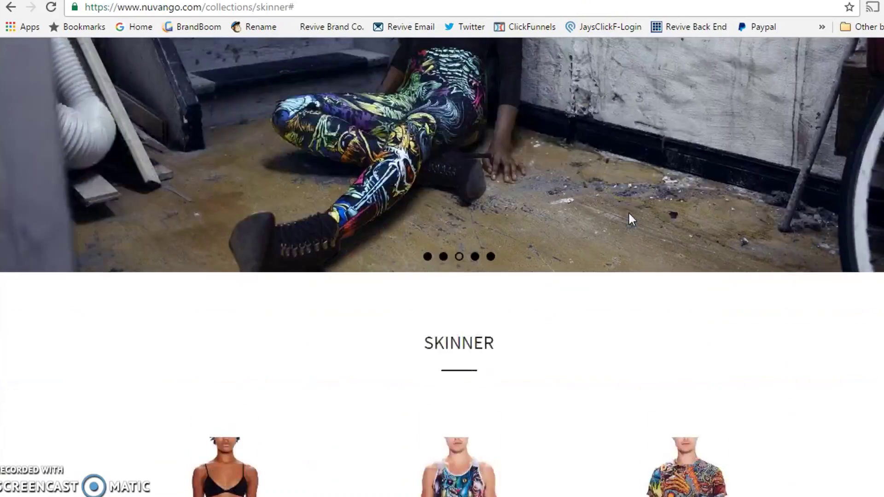
pyautogui.scroll(-3, 629, 214)
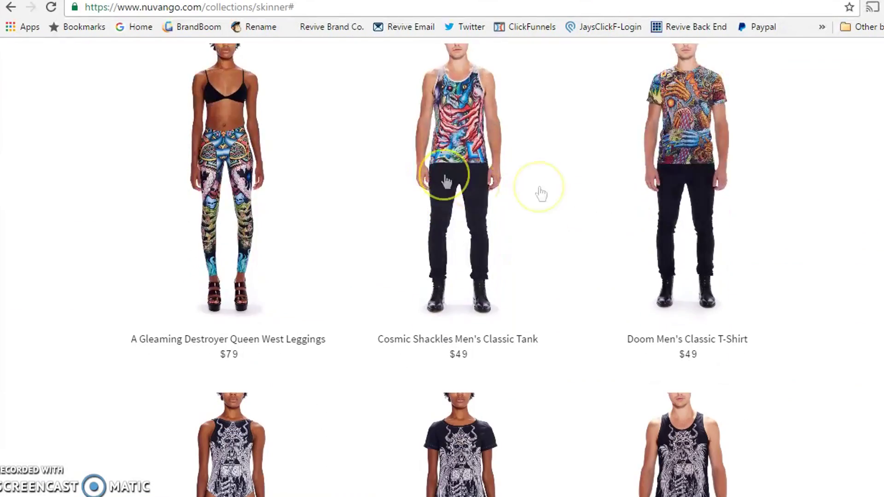
pyautogui.scroll(-3, 677, 318)
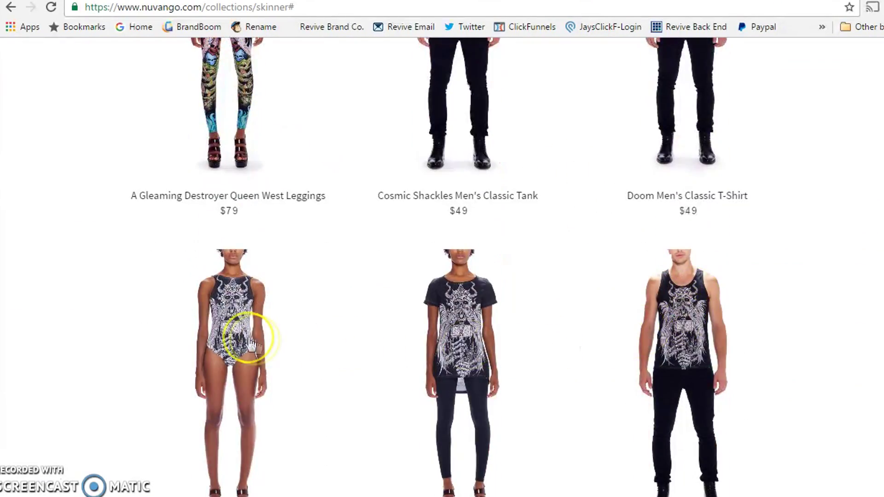
pyautogui.scroll(-3, 235, 338)
pyautogui.scroll(-4, 229, 339)
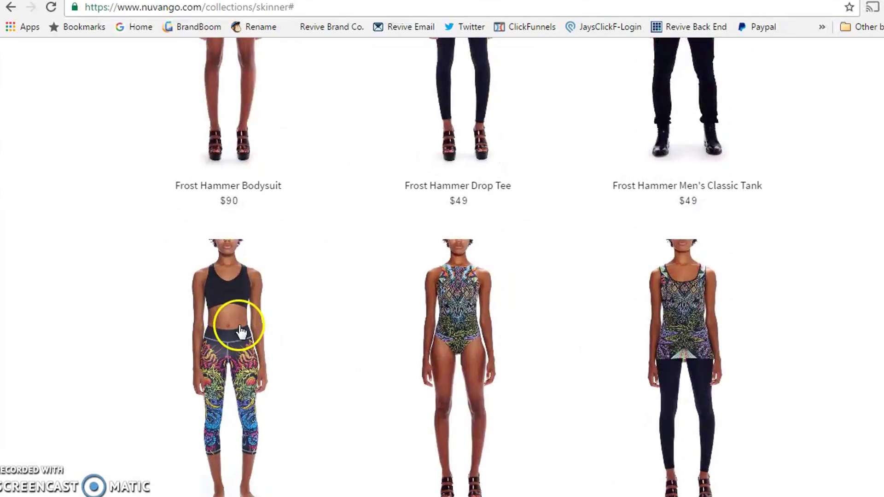
pyautogui.scroll(-3, 304, 281)
pyautogui.scroll(-5, 710, 247)
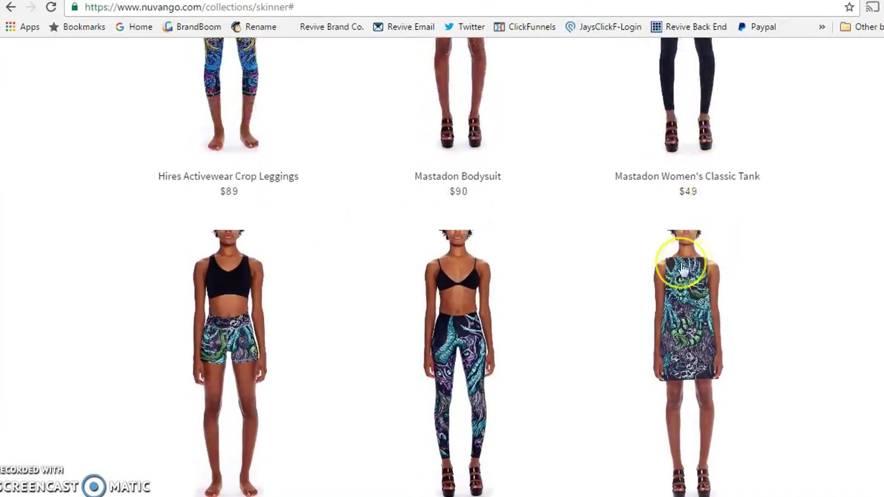
pyautogui.scroll(-6, 233, 283)
pyautogui.scroll(3, 444, 301)
# - Open the Skeleton Witch Queen West Leggings in size S and examine the description, size chart and product photos
pyautogui.click(443, 300)
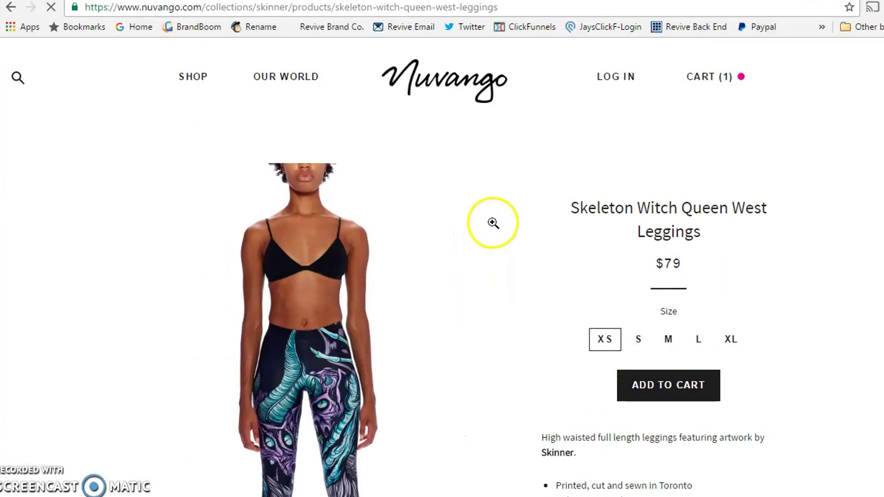
pyautogui.scroll(-3, 506, 291)
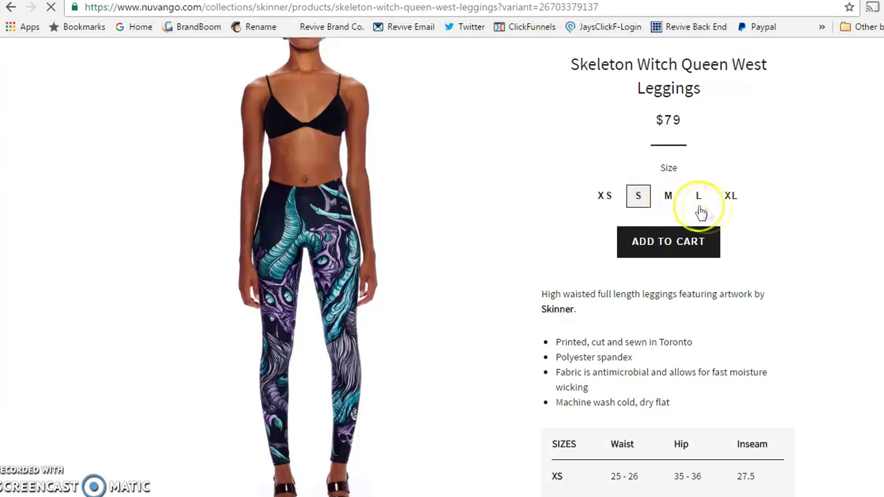
pyautogui.scroll(-7, 695, 249)
pyautogui.scroll(-15, 694, 251)
pyautogui.scroll(-15, 505, 344)
pyautogui.scroll(20, 507, 345)
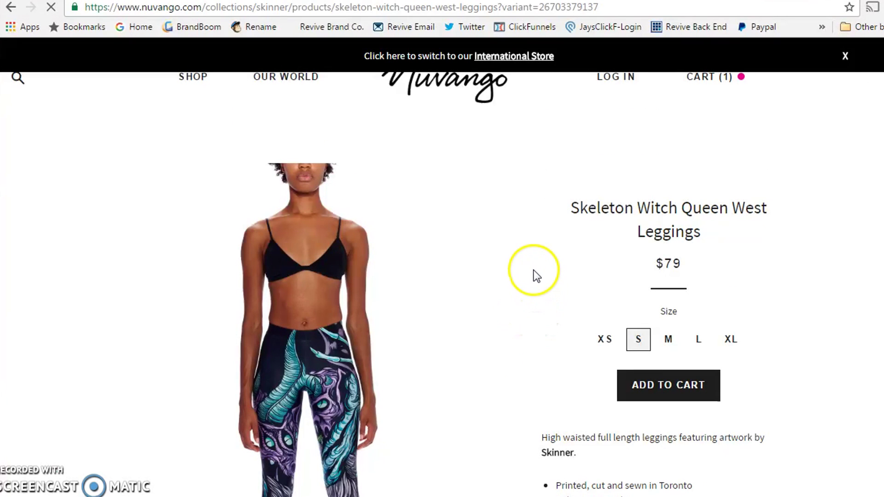
pyautogui.scroll(-8, 463, 276)
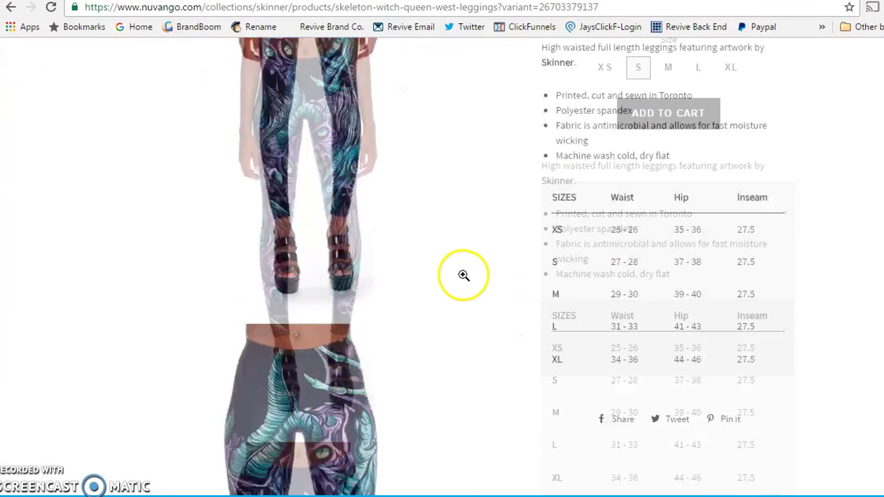
pyautogui.scroll(-14, 464, 275)
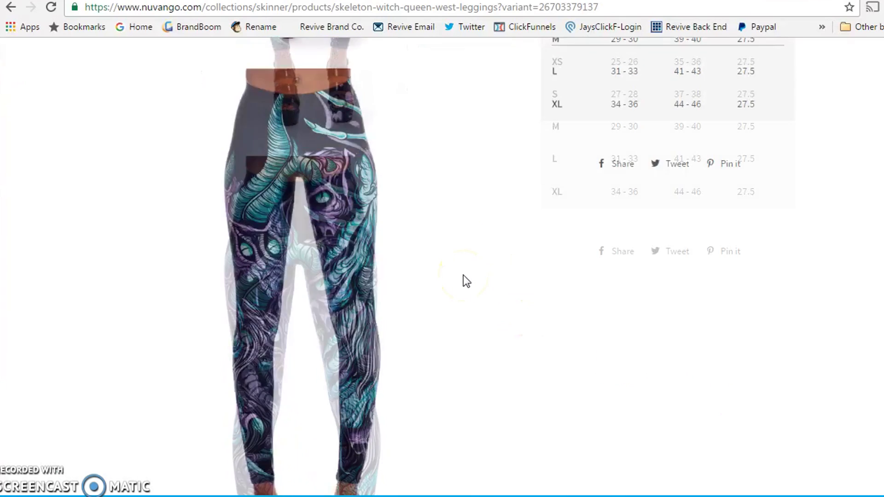
pyautogui.scroll(18, 477, 345)
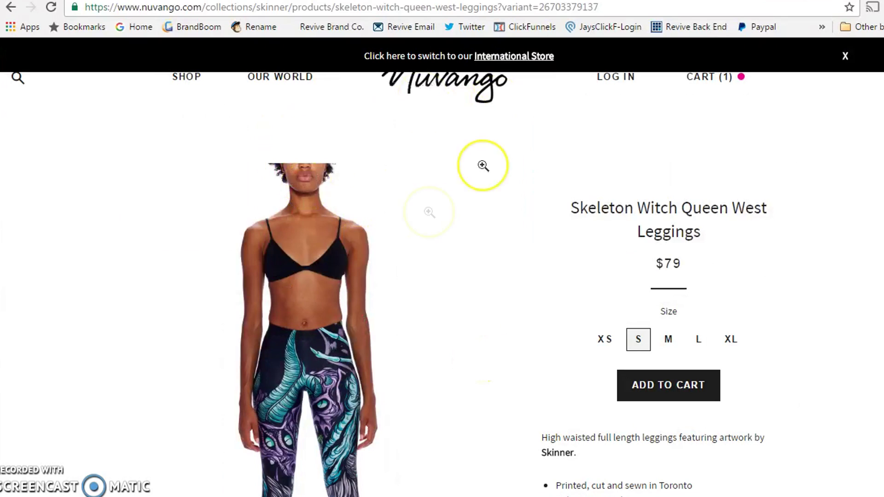
# - Look through the Nuvango site's Shop and Our World navigation and review the leggings' product details again
pyautogui.click(185, 77)
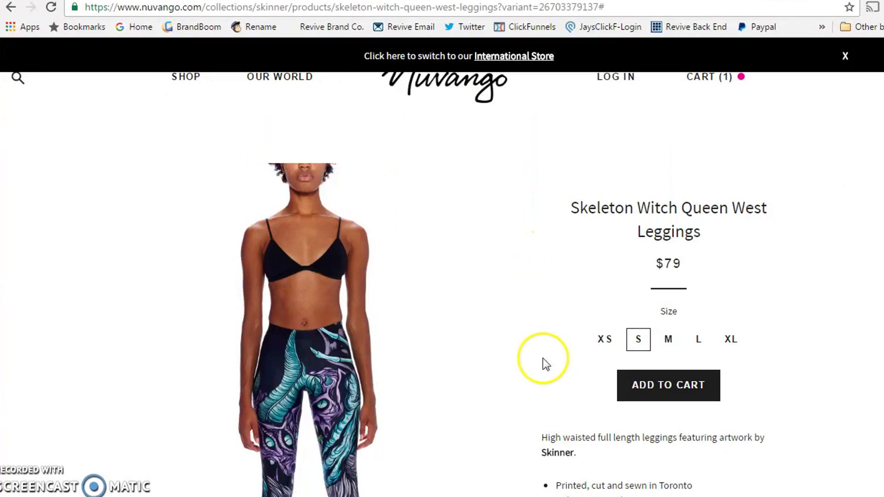
pyautogui.scroll(-5, 466, 328)
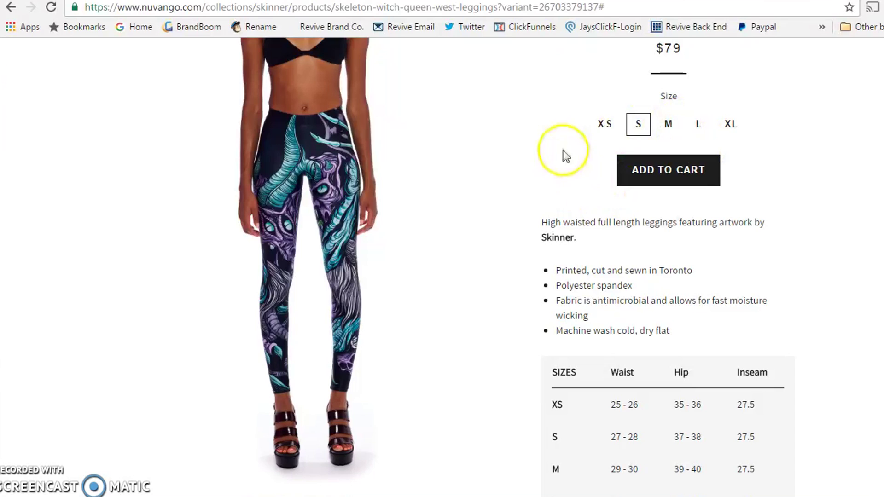
pyautogui.scroll(-2, 614, 300)
pyautogui.scroll(6, 612, 300)
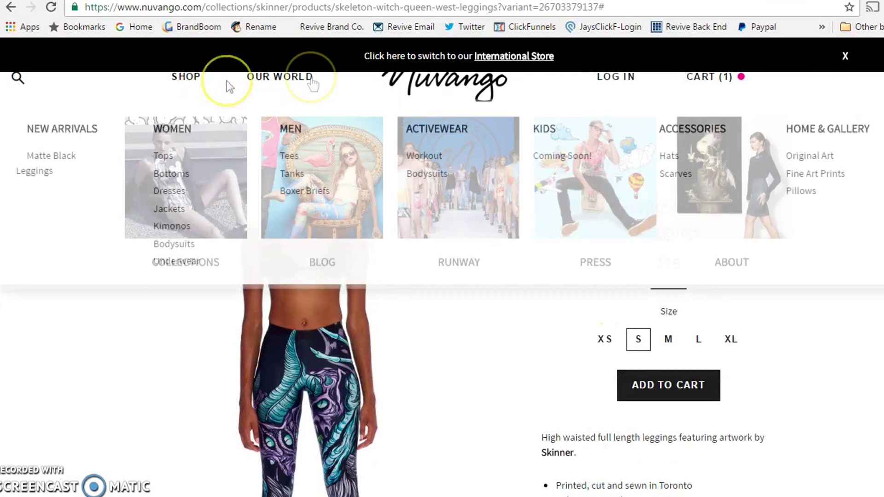
# - Return to the admin home page of the streetwear store in Shopify
pyautogui.click(449, 1)
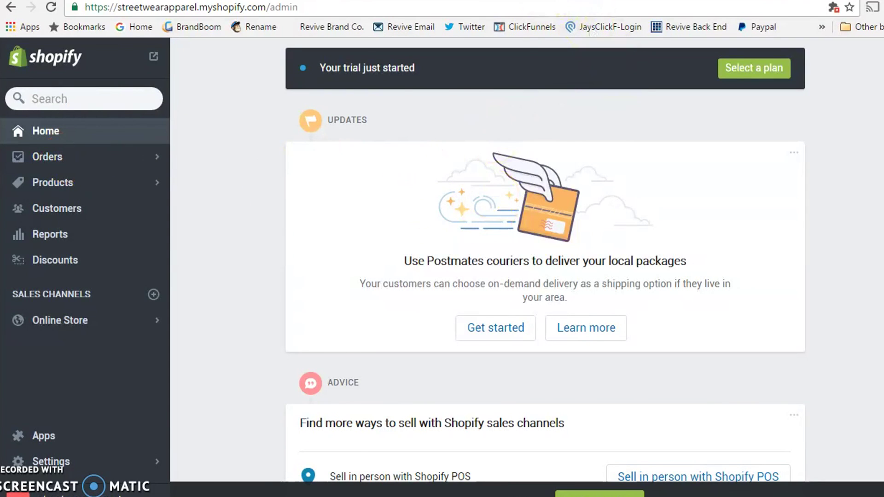
pyautogui.click(548, 2)
pyautogui.click(417, 2)
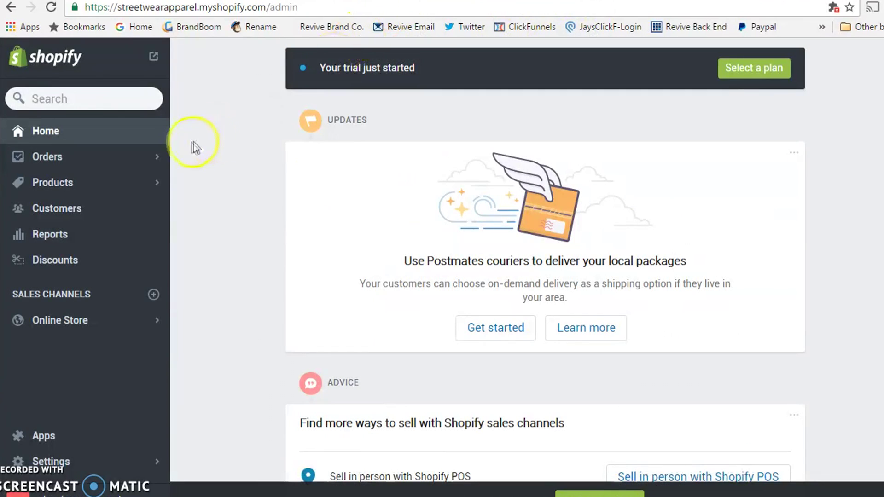